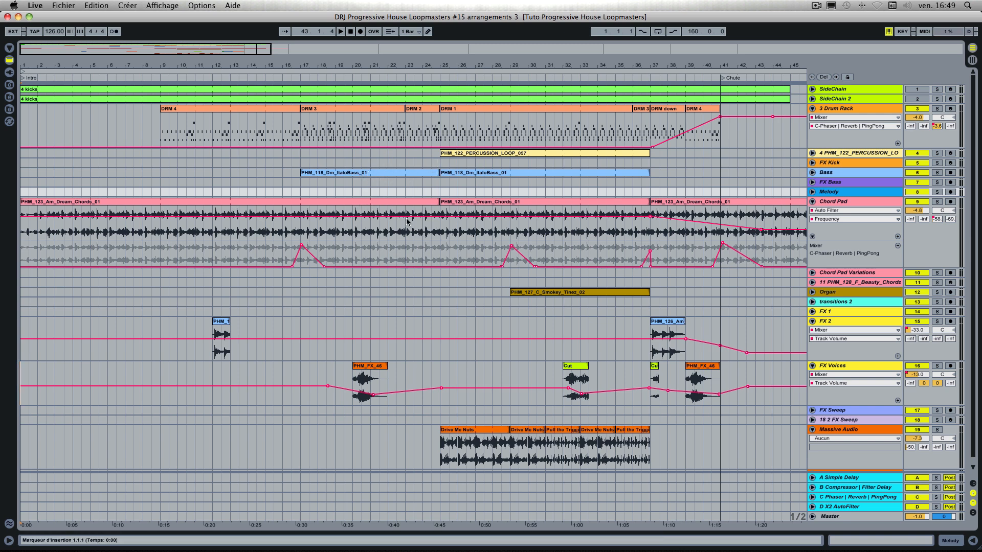
Extend the 4 kicks clips on the SideChain and SideChain 2 tracks to bar 81.
scroll(429, 253, right, 15)
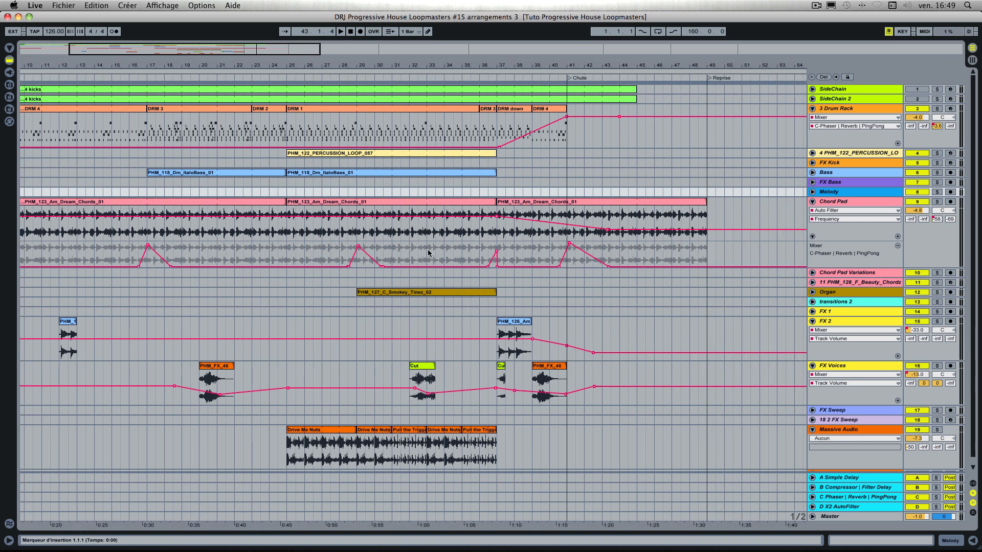
scroll(428, 253, right, 3)
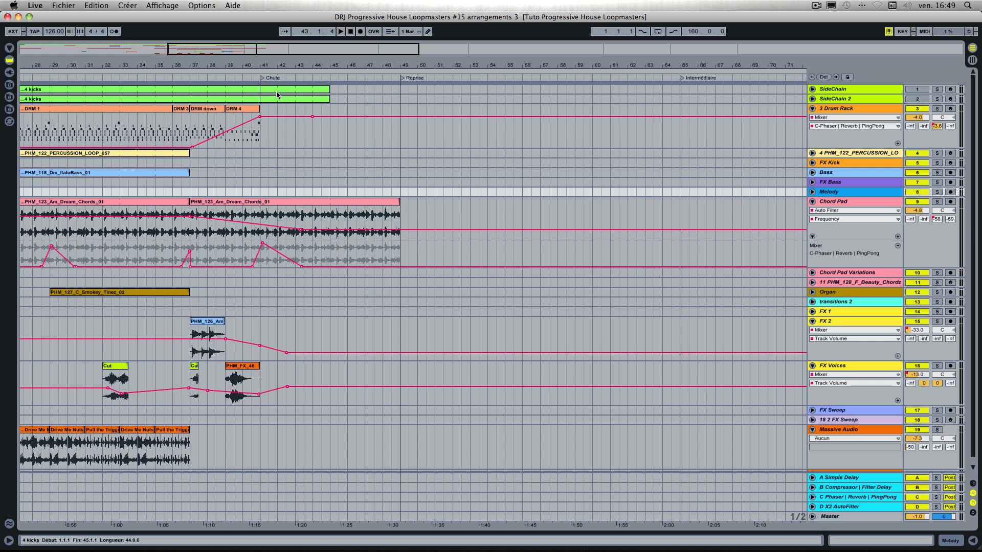
click(326, 99)
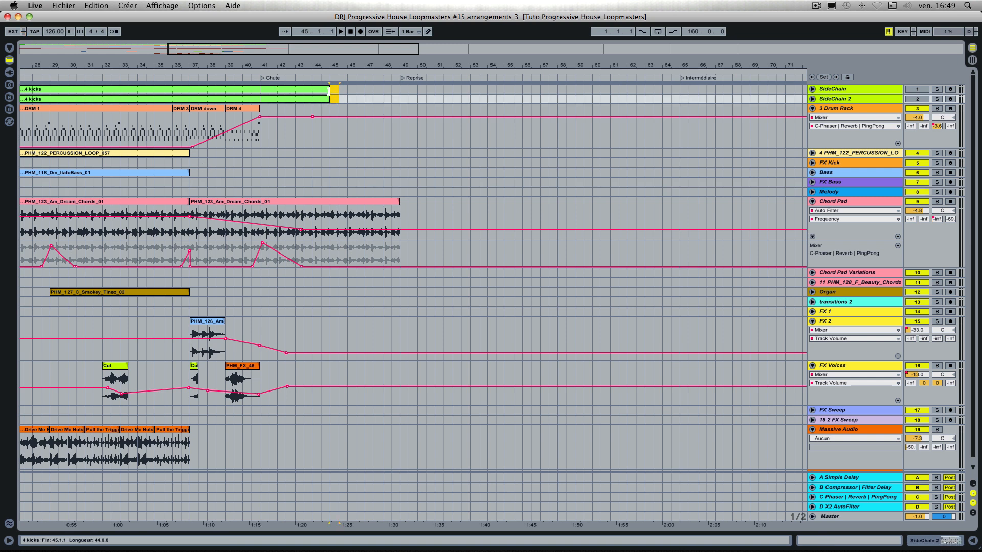
click(329, 93)
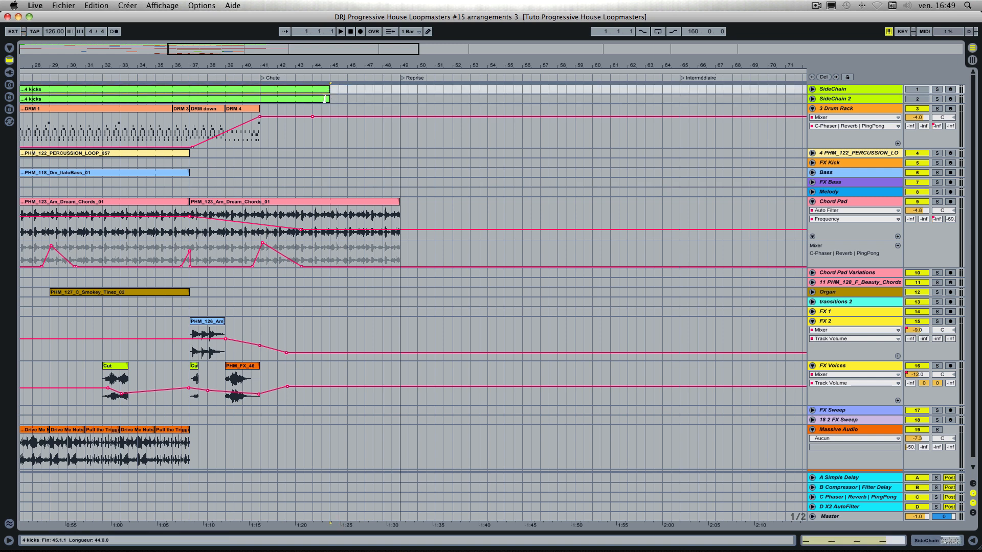
click(324, 99)
drag(330, 92, 779, 97)
Place the 4 kicks session clip on the FX Kick track at bar 41, at the Chute marker.
scroll(660, 132, left, 10)
click(661, 136)
scroll(644, 138, right, 3)
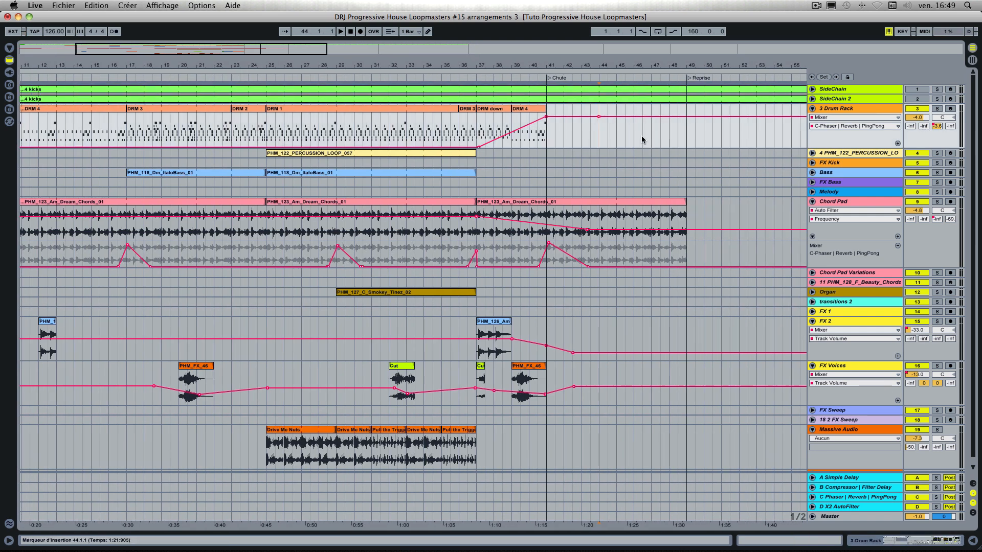
key(Tab)
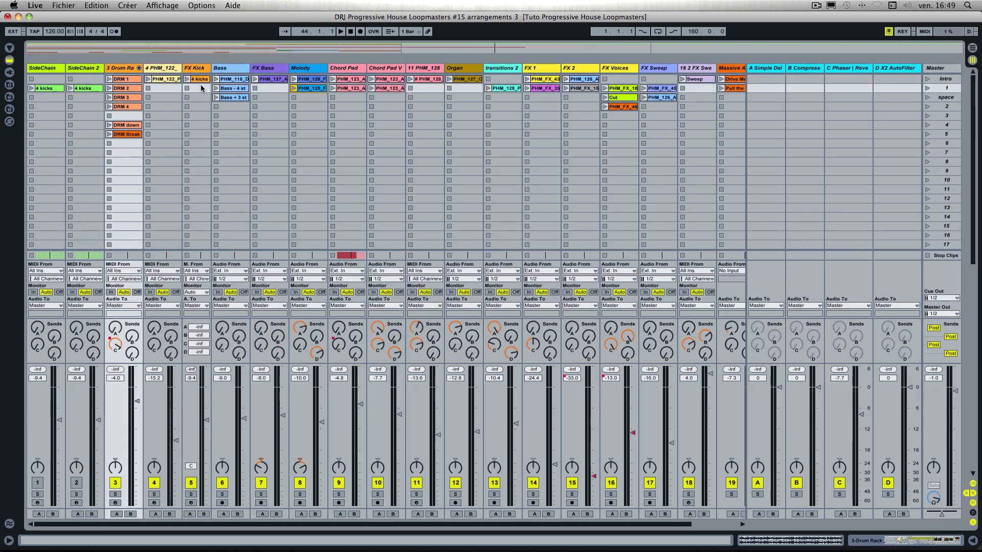
key(Tab)
drag(202, 88, 538, 163)
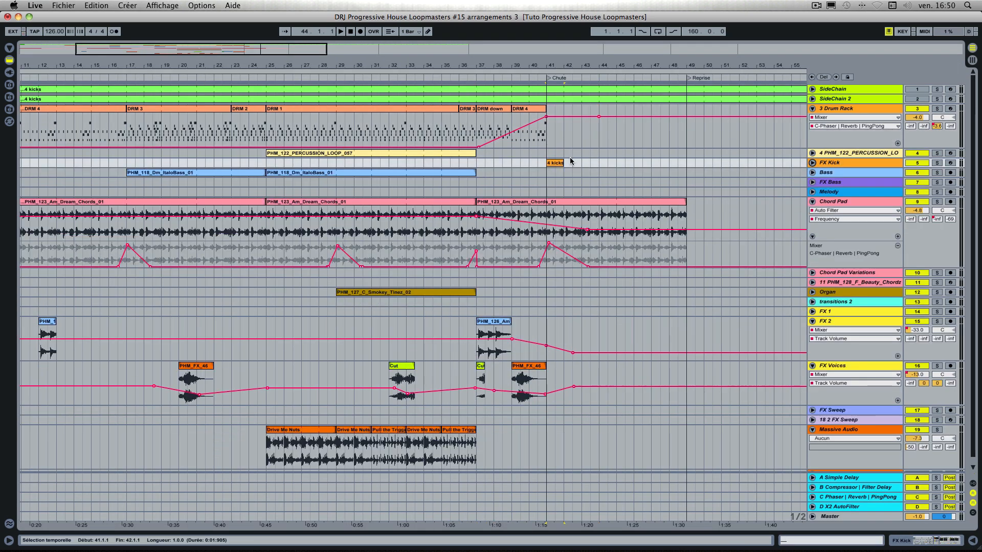
Copy the 8-bar PHM_118_Dm_ItaloBass_01 clip from bar 17 of the Bass track to bars 49 and 57.
click(156, 173)
key(Tab)
key(Tab)
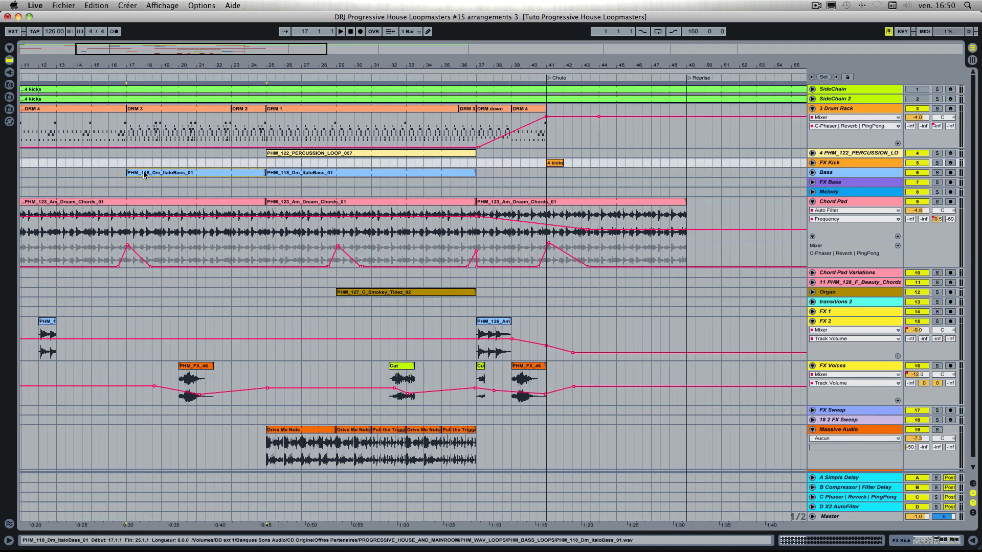
key(ctrl+c)
click(688, 174)
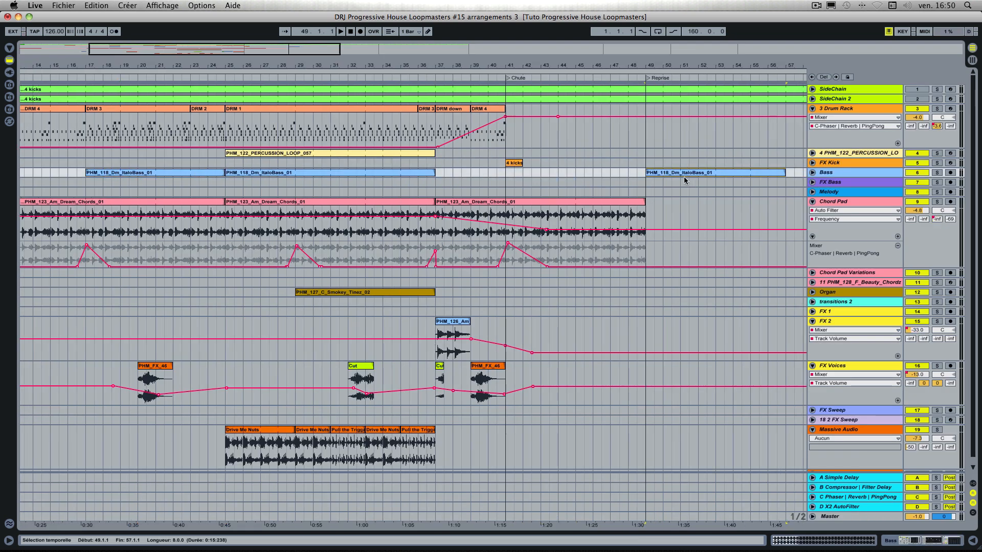
key(ctrl+v)
scroll(684, 180, right, 5)
key(ctrl+v)
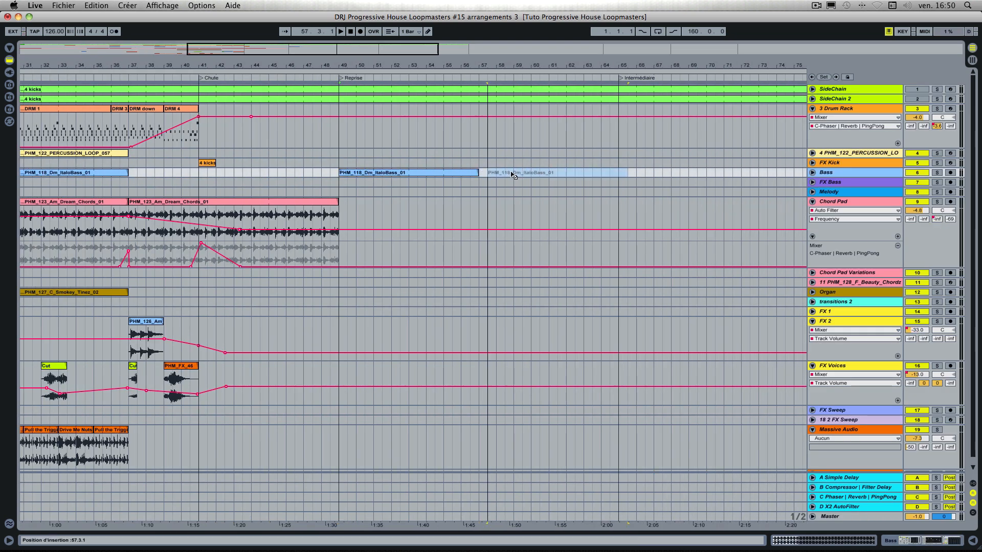
Extend the last PHM_118_Dm_ItaloBass_01 clip on the Bass track to bar 81.
scroll(593, 153, right, 4)
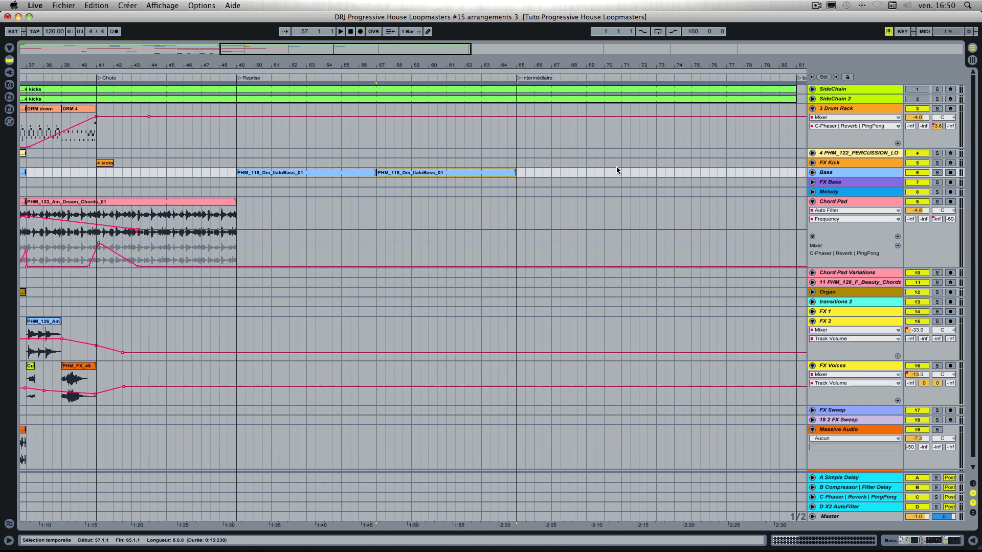
drag(504, 173, 784, 173)
scroll(618, 157, left, 6)
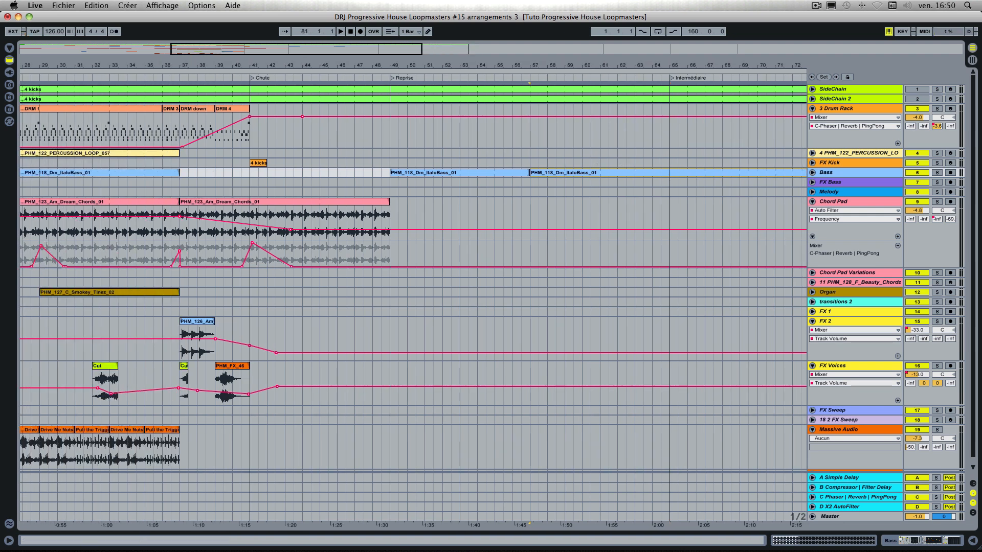
Place the DRM Break clip on the 3 Drum Rack track at bar 63 and trim its start to bar 64.
scroll(618, 160, left, 8)
key(Tab)
key(Tab)
drag(130, 134, 738, 134)
scroll(644, 138, right, 4)
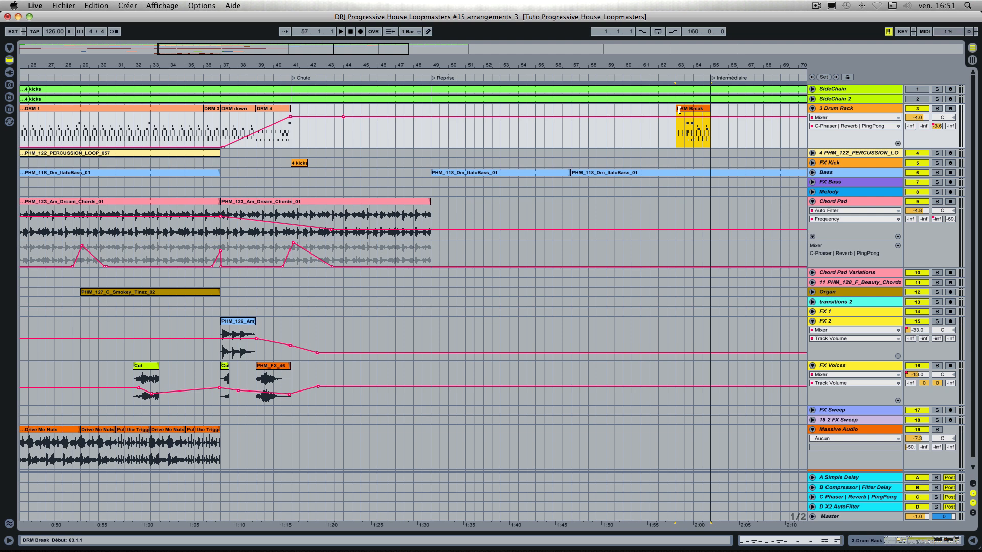
drag(677, 108, 694, 108)
scroll(598, 123, right, 3)
Copy the 11-bar DRM 1 clip to bar 65 of the 3 Drum Rack track, at the Intermédiaire marker.
scroll(599, 123, left, 4)
drag(83, 110, 784, 111)
scroll(634, 147, right, 6)
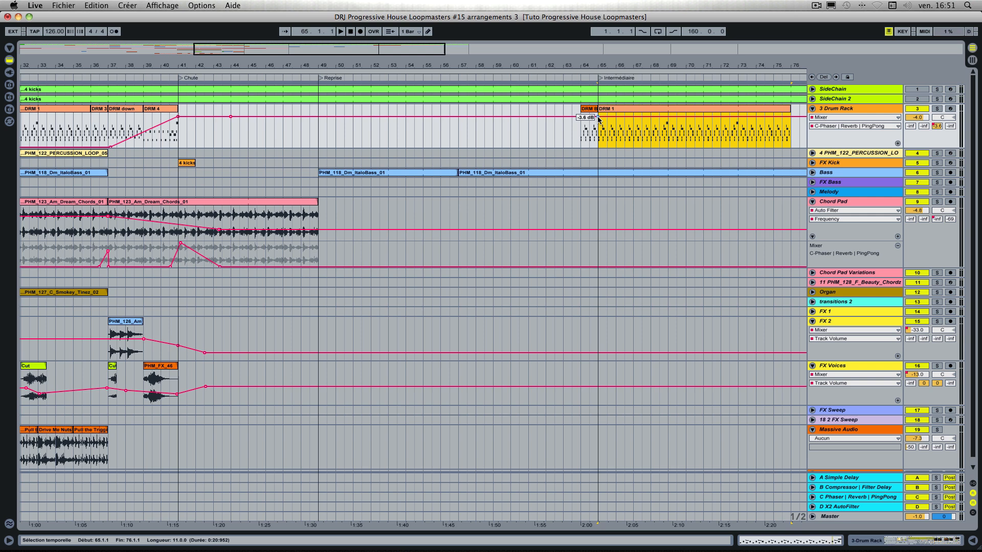
Drop the drum rack's C-Phaser | Reverb | PingPong send automation back to its minimum between bars 44 and 45.
scroll(593, 123, left, 4)
scroll(594, 123, left, 8)
scroll(567, 124, right, 10)
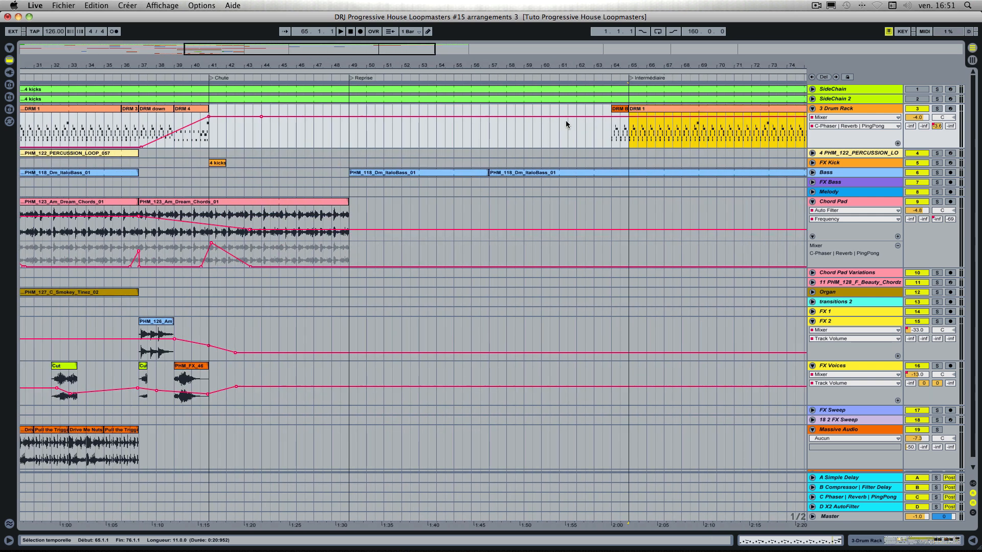
click(261, 117)
drag(272, 116, 279, 147)
scroll(511, 130, right, 4)
scroll(512, 130, left, 3)
click(812, 173)
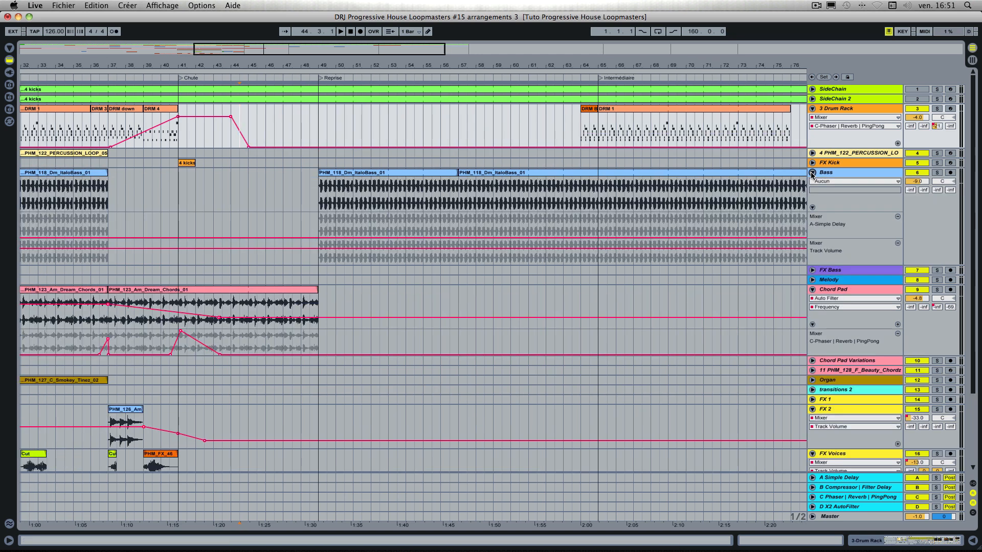
click(812, 173)
scroll(576, 177, left, 5)
scroll(576, 177, left, 6)
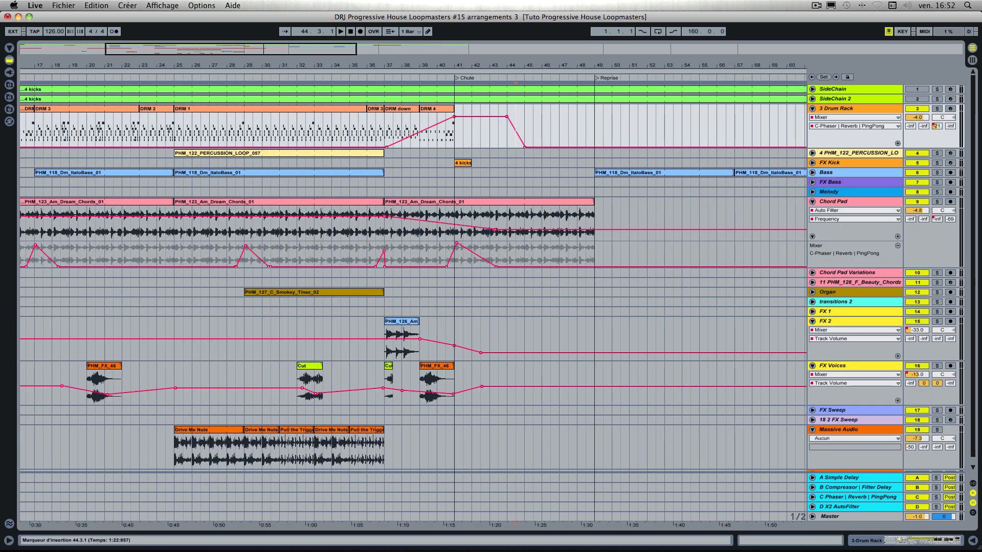
Fill the FX Bass track from bar 49 to bar 65 with two consecutive 8-bar PHM_127_Am_Badazz_House_Chordz clips.
click(813, 182)
key(Tab)
key(Tab)
drag(261, 80, 579, 210)
scroll(599, 210, right, 4)
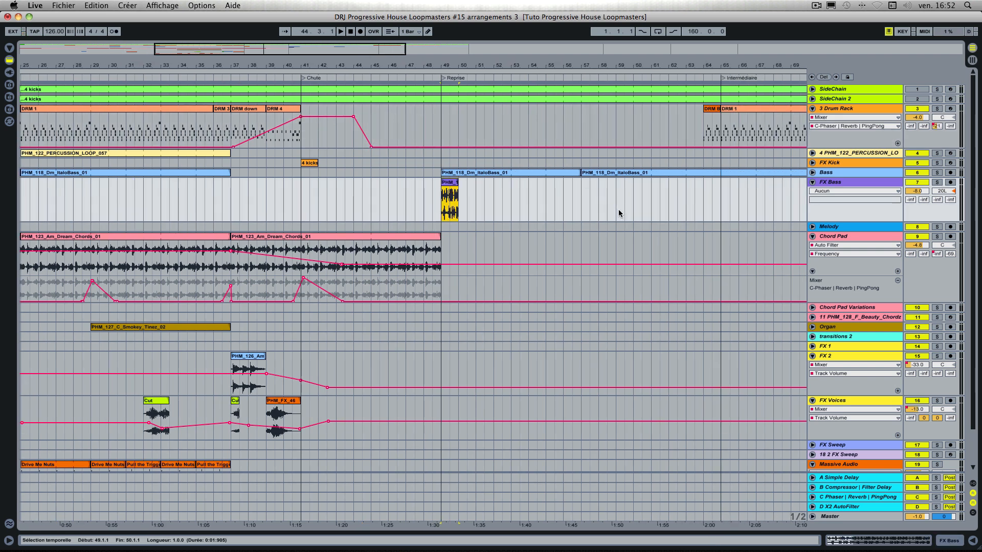
drag(458, 205, 581, 205)
key(super+d)
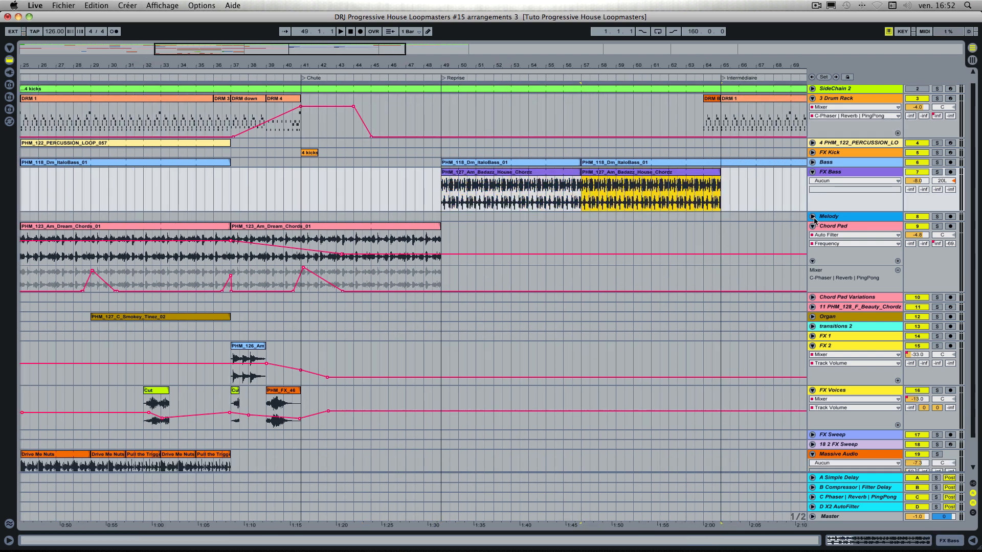
Add the PHM_128_F_Organ_Pad session clip to the Melody track at bar 61.
click(552, 219)
key(Tab)
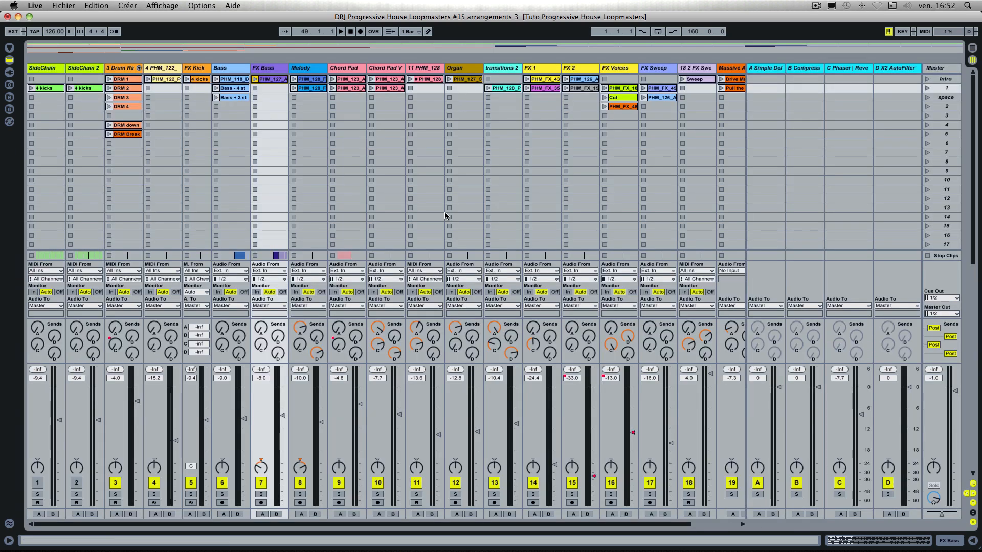
click(311, 81)
key(shift+Tab)
key(shift+Tab)
key(shift+Tab)
key(shift+Tab)
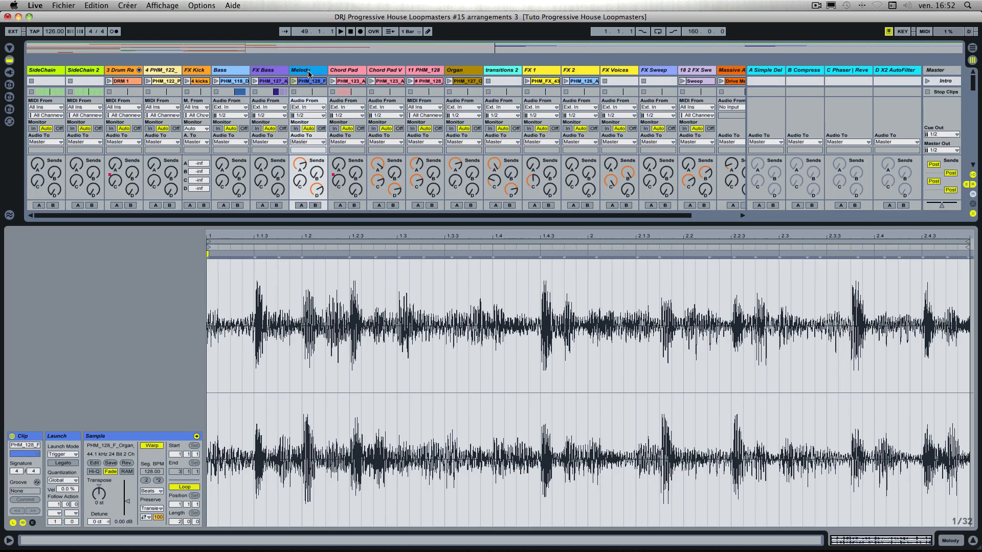
click(308, 72)
drag(309, 81, 655, 234)
key(Tab)
scroll(686, 229, right, 5)
Extend the organ pad clip on the Melody track to bar 65.
drag(582, 221, 618, 221)
scroll(617, 221, right, 4)
scroll(581, 215, left, 3)
scroll(581, 215, down, 2)
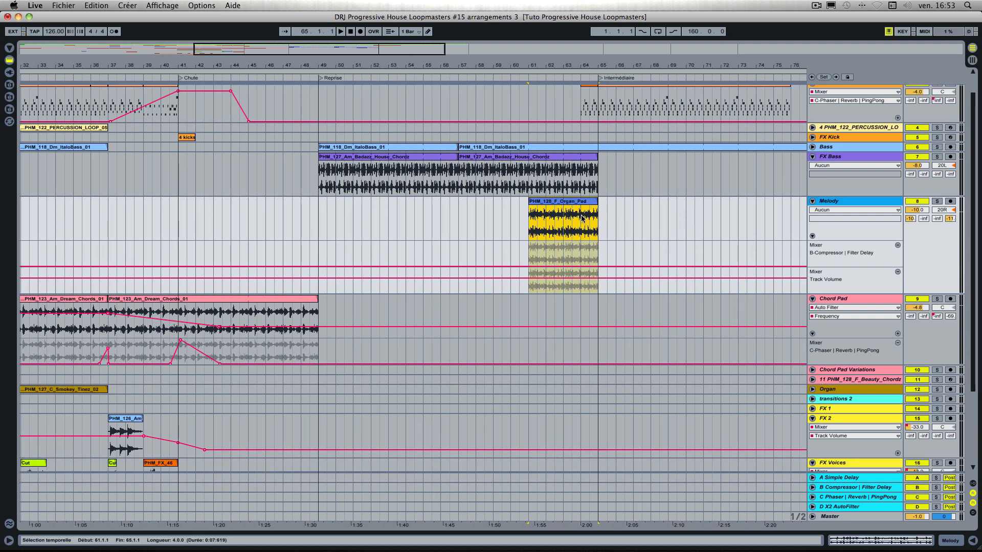
Copy the 4 kicks clip on the FX Kick track to bar 61.
scroll(582, 215, up, 4)
scroll(581, 215, right, 1)
drag(171, 163, 522, 163)
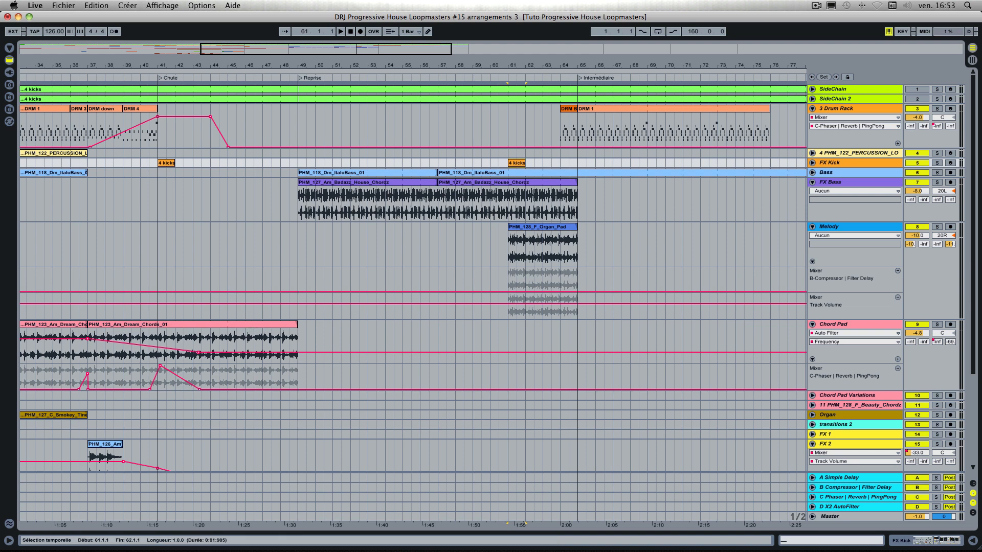
Extend the last Chord Pad clip to bar 56 and copy an earlier Chord Pad clip after it, up to bar 65.
drag(297, 330, 419, 330)
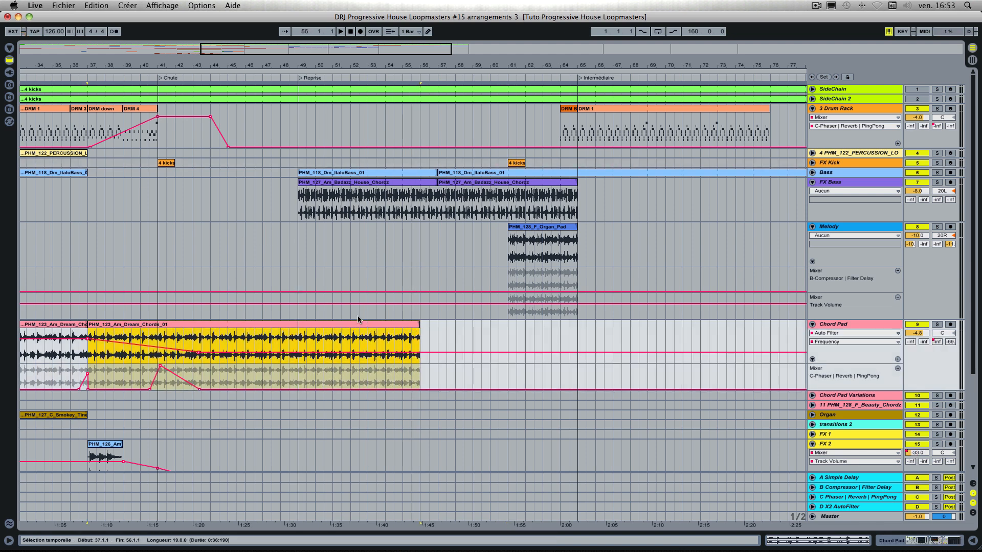
scroll(187, 326, left, 5)
drag(187, 326, 702, 324)
scroll(730, 326, right, 4)
Undo the recent Chord Pad edits, the second FX Kick clip and the organ pad extension.
key(super+z)
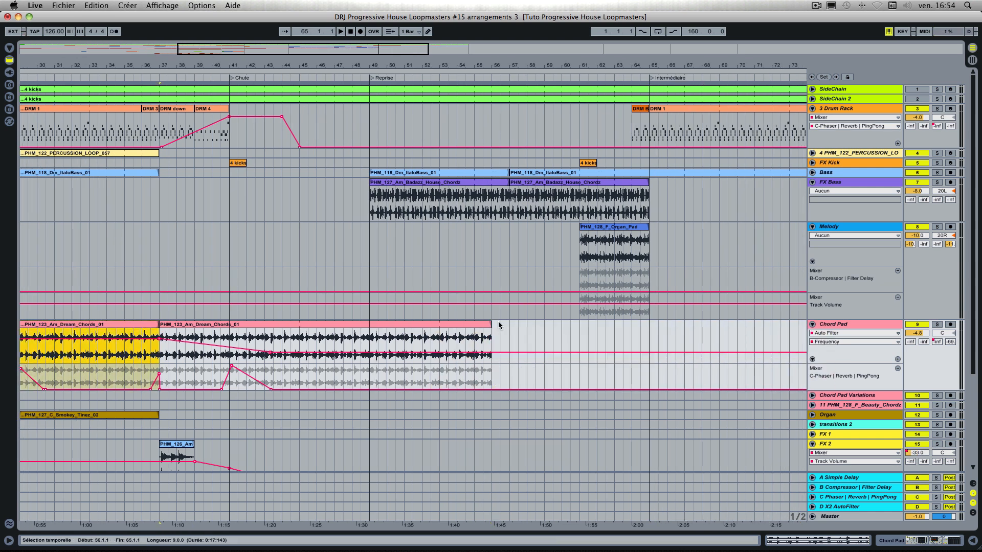
key(super+z)
key(super+z)
key(super+z)
key(super+z)
key(super+z)
key(super+z)
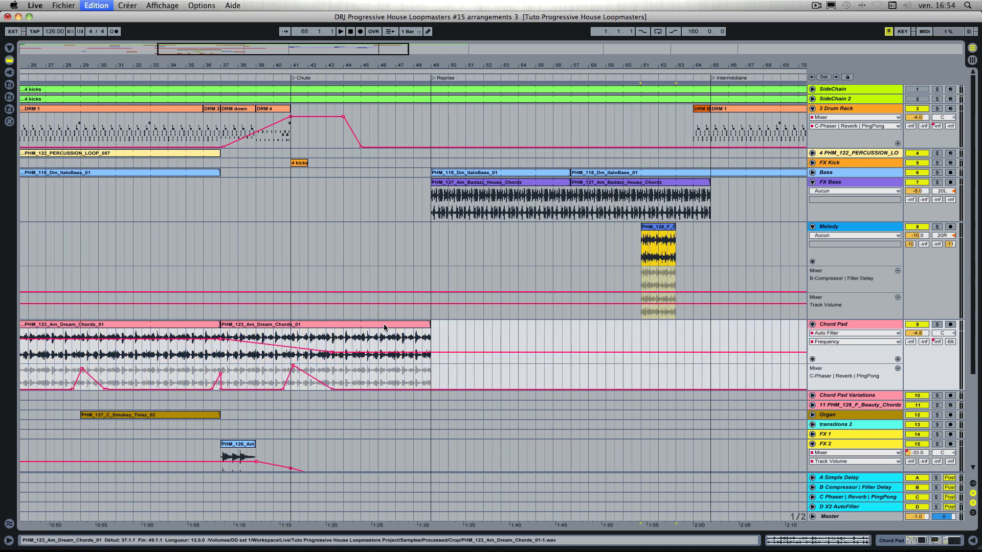
click(96, 5)
click(110, 26)
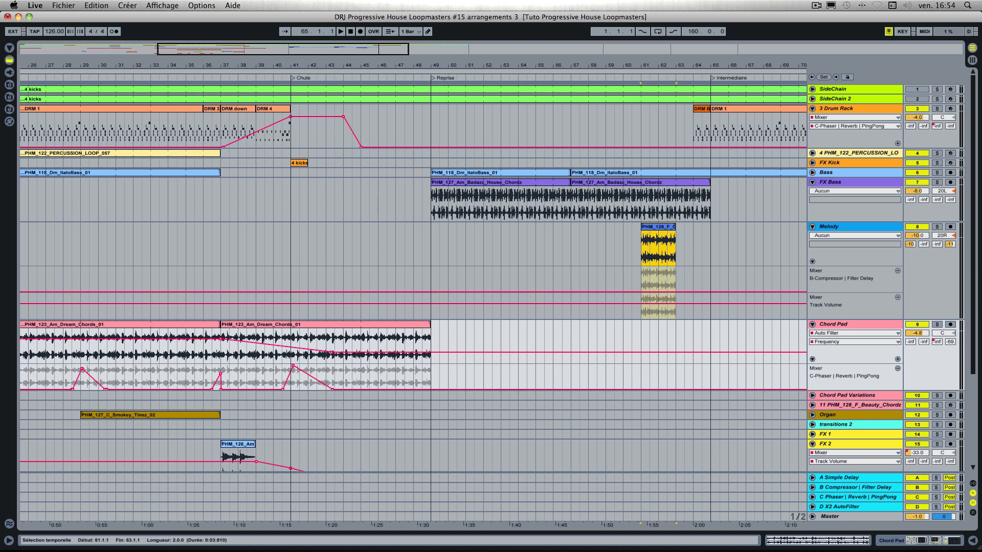
Extend the last Chord Pad clip to bar 57 and add another PHM_123_Am_Dream_Chords_01 clip from there to bar 65.
scroll(430, 320, right, 3)
drag(380, 327, 520, 335)
key(Tab)
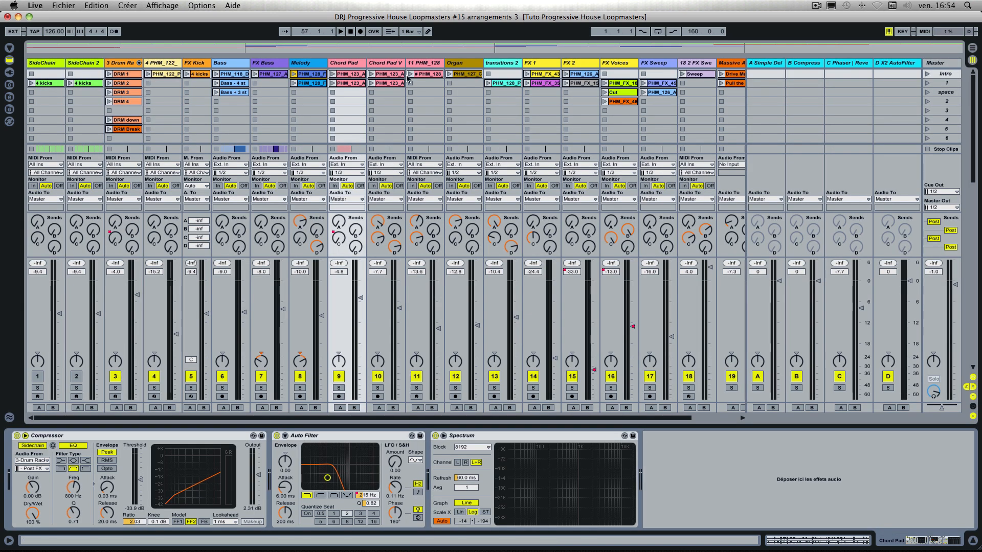
key(Tab)
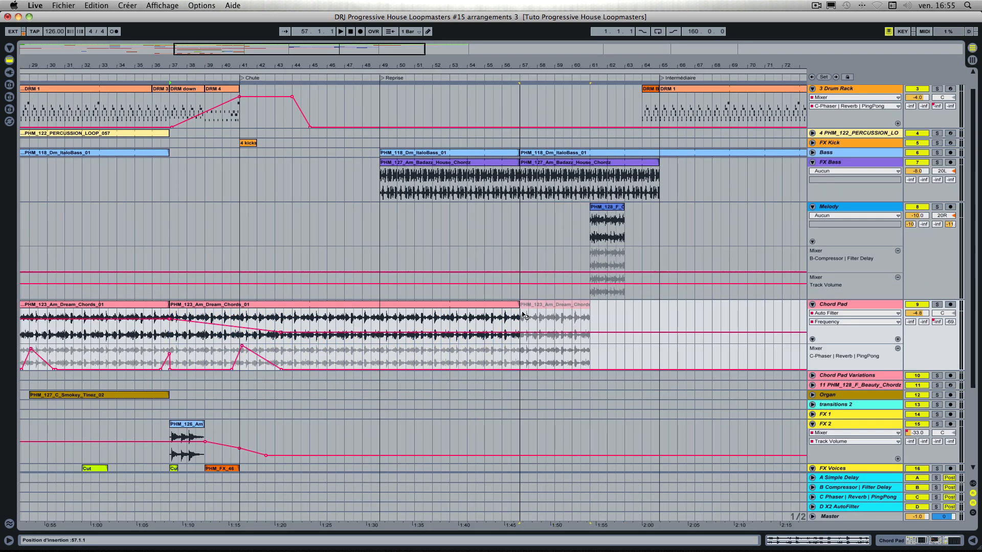
drag(523, 313, 523, 313)
drag(589, 305, 659, 307)
scroll(448, 254, left, 6)
scroll(447, 253, right, 6)
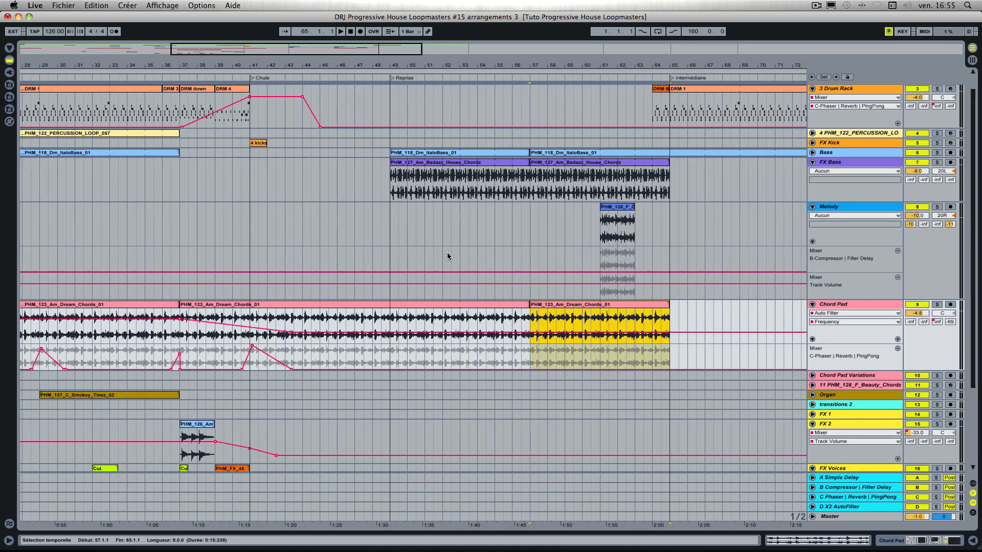
Place the Beauty_Chordz session clip on track 11 PHM_128_F_Beauty_Chordz and shift its start slightly before bar 44, to about 43.3.4.
scroll(448, 256, right, 1)
click(813, 386)
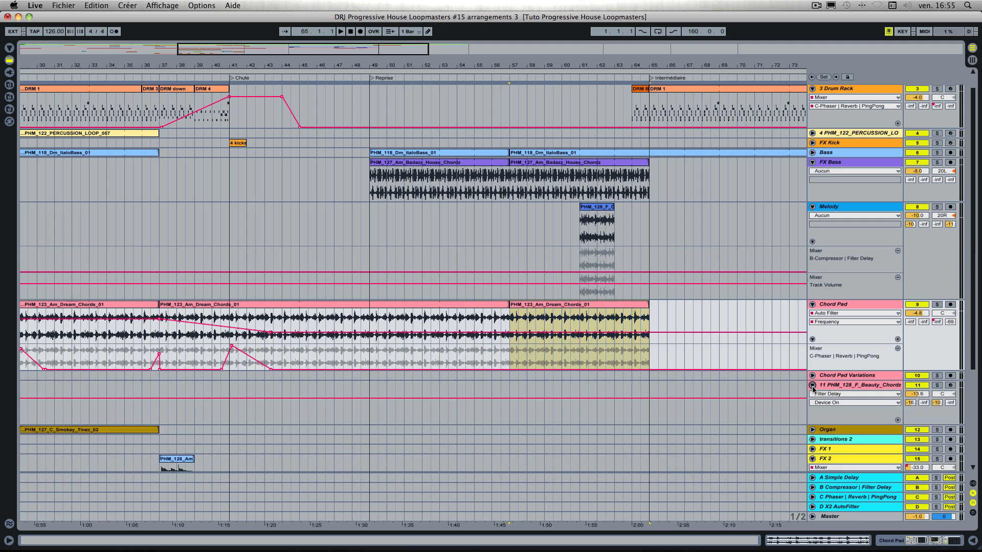
key(Tab)
key(Tab)
drag(426, 73, 290, 389)
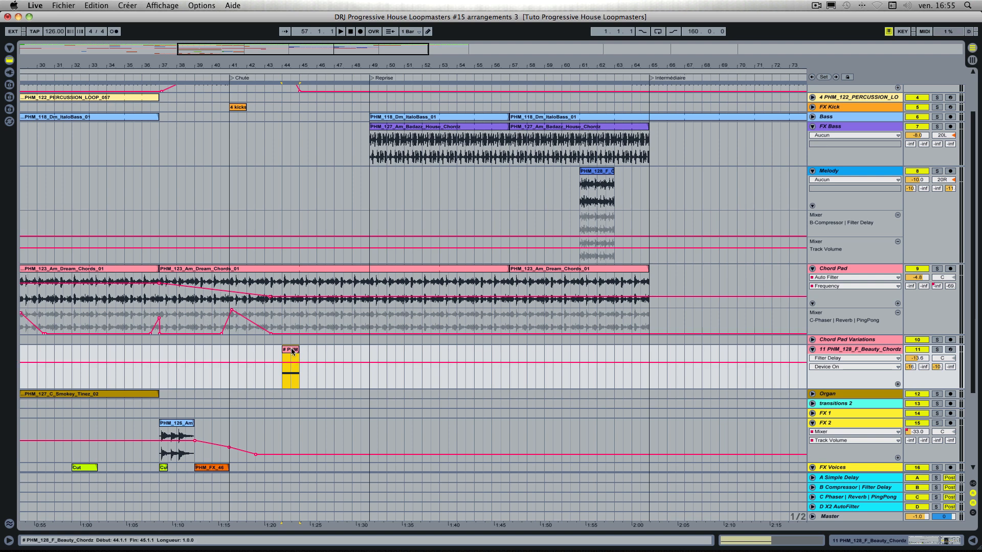
drag(292, 351, 288, 351)
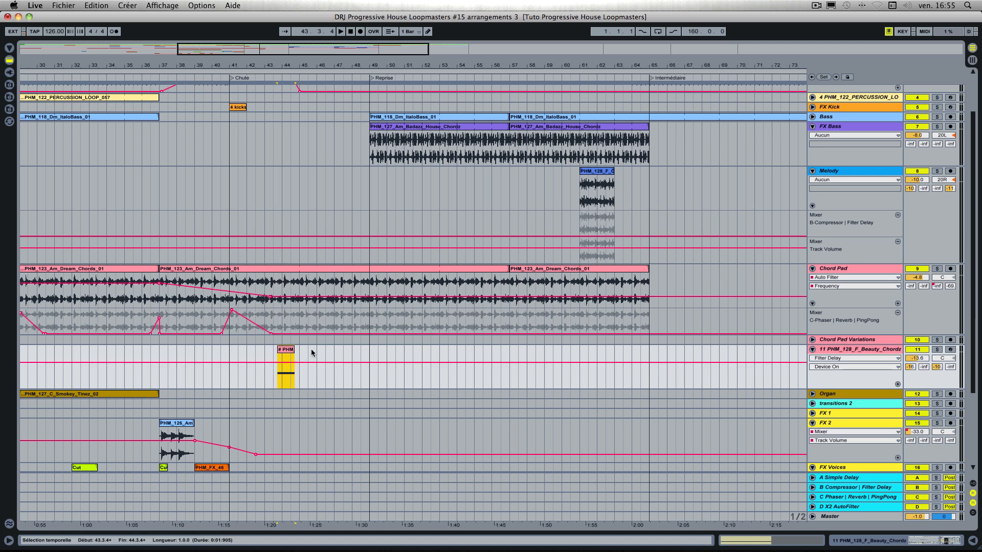
scroll(312, 353, down, 3)
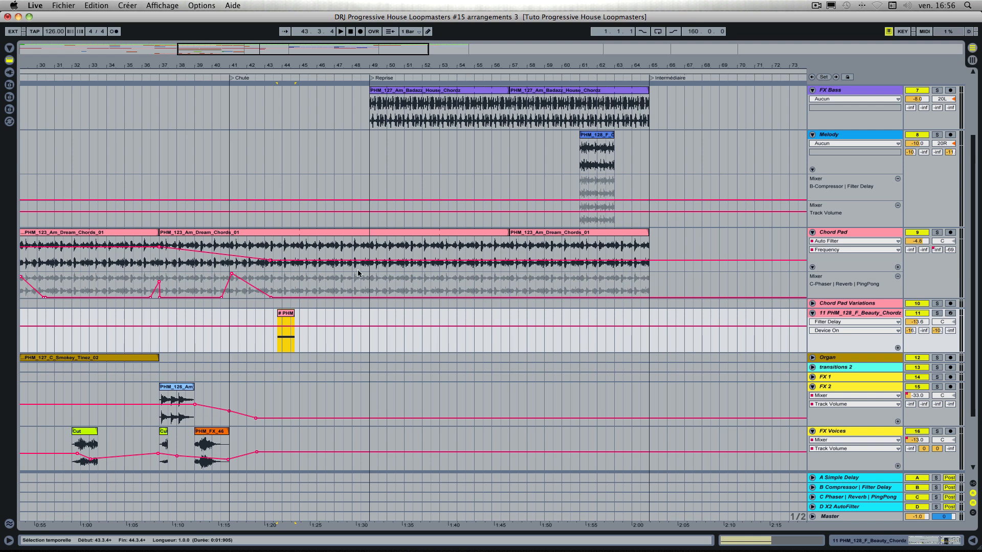
scroll(635, 330, down, 5)
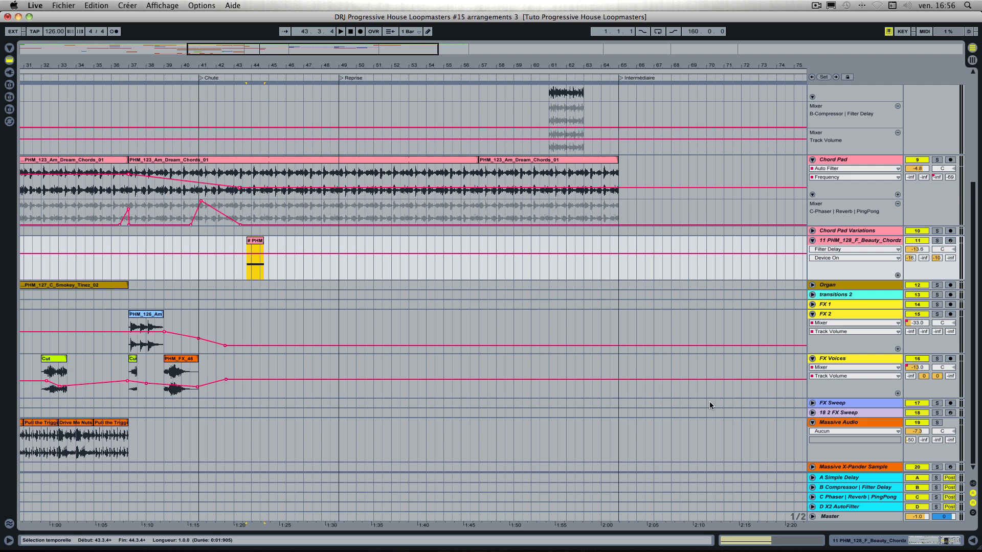
Place the PHM_FX_43 clip at about 42.3 and the PHM_FX_38 clip from bar 44 to 48 on the FX 2 track.
key(Tab)
key(Tab)
drag(541, 79, 215, 337)
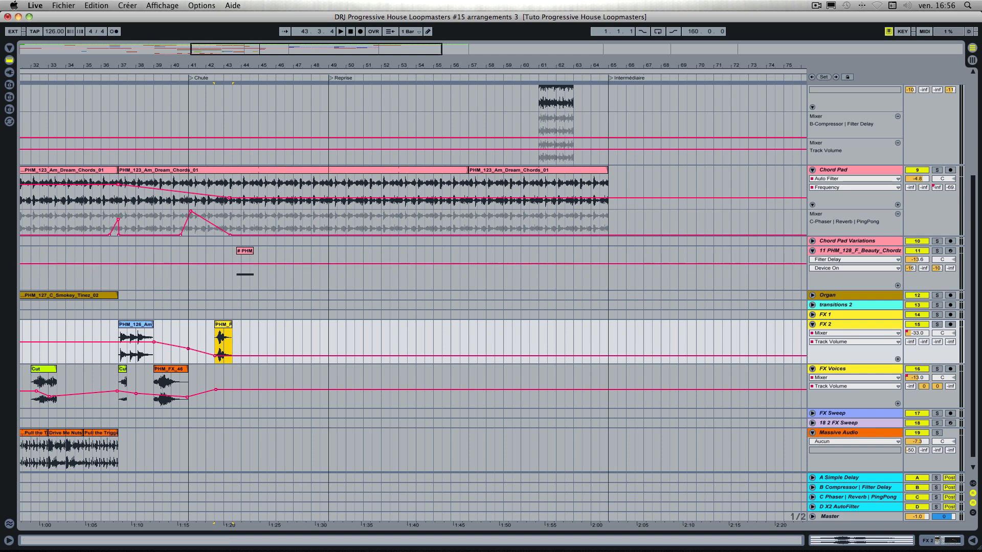
key(Tab)
key(Tab)
drag(540, 91, 272, 326)
Place the grey PHM_FX_15 clip from bar 43 to 44 and the PHM_126_Am clip from bar 46 to 48 on FX Voices.
key(Tab)
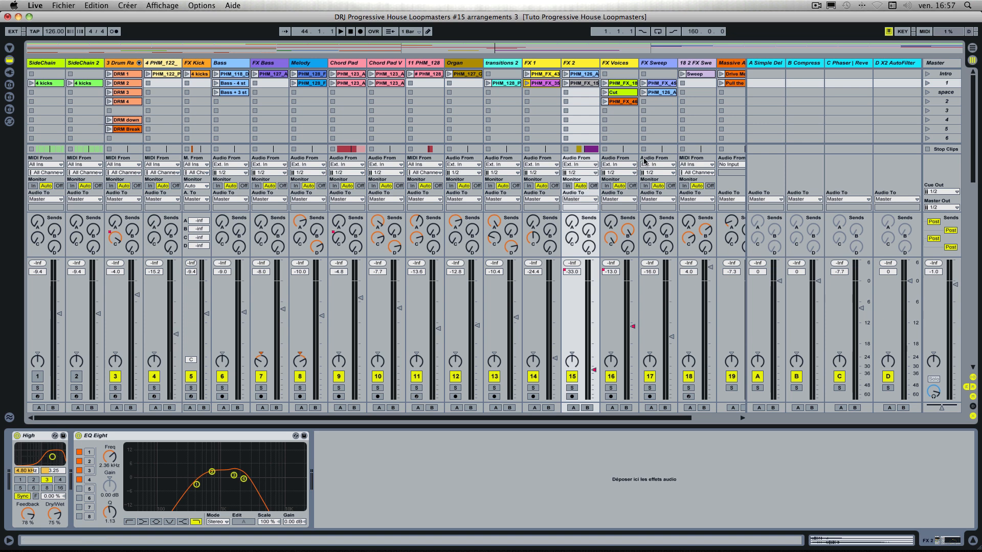
key(Tab)
drag(540, 91, 234, 374)
drag(363, 370, 241, 370)
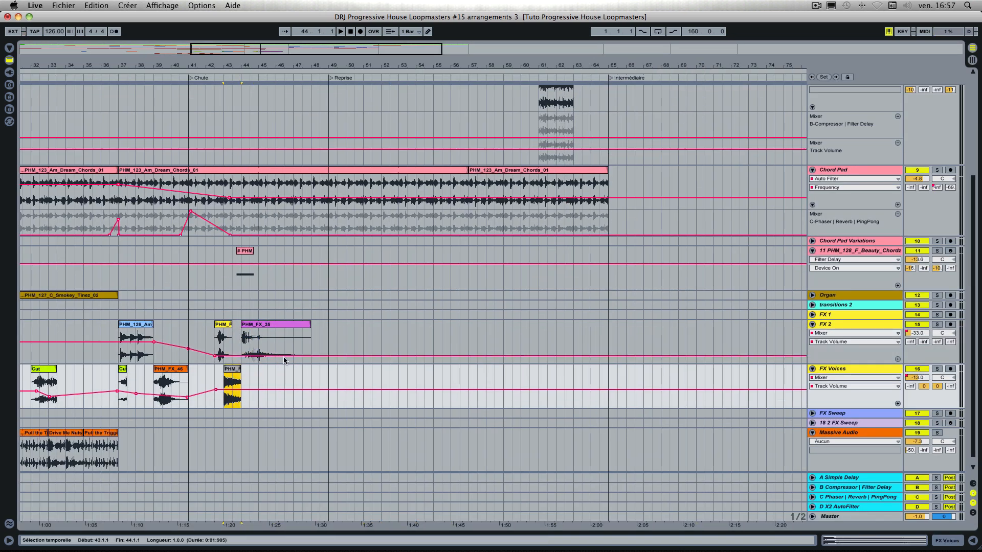
key(Tab)
drag(578, 82, 478, 374)
key(Tab)
drag(478, 373, 277, 397)
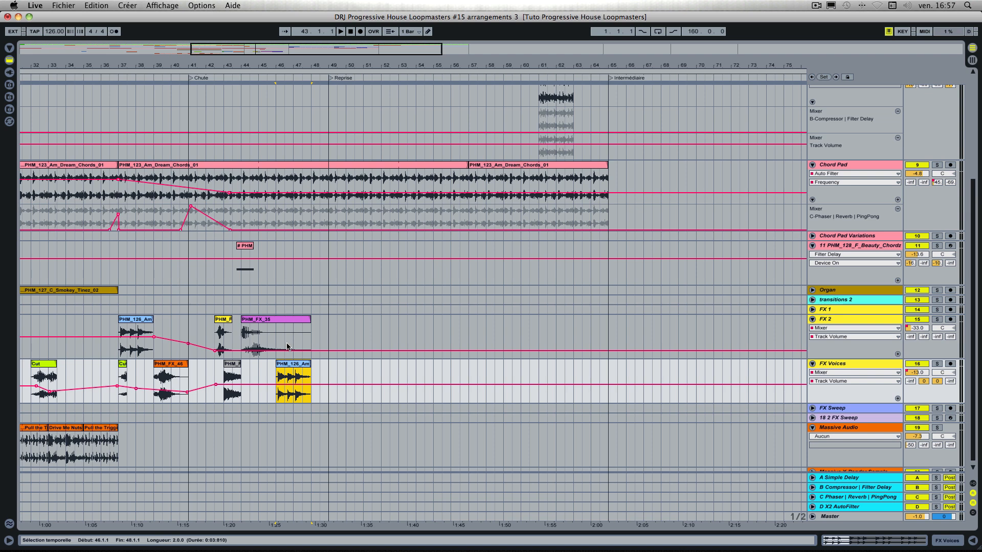
Move the PHM_FX_43 and PHM_FX_38 clips up to FX 1, and the two FX Voices clips between bars 43 and 48 up to FX 2.
scroll(284, 345, down, 1)
click(813, 305)
click(206, 343)
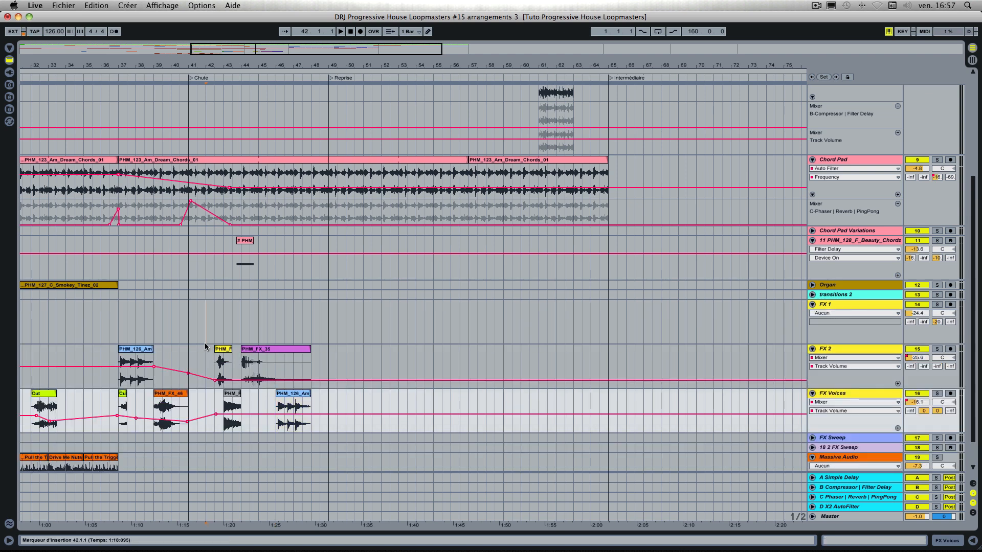
drag(205, 345, 269, 335)
click(223, 352)
shift+click(270, 350)
click(232, 394)
shift+click(290, 393)
drag(290, 393, 289, 360)
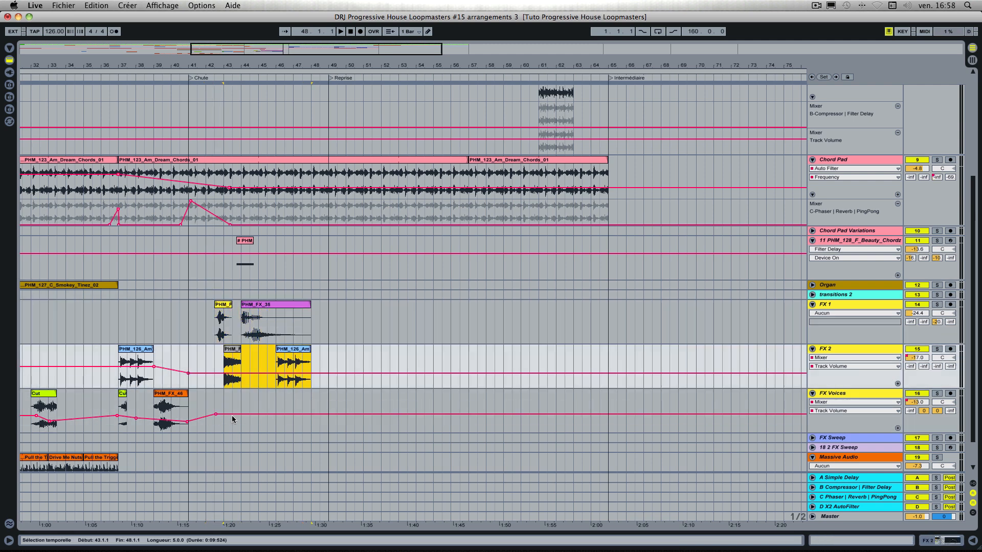
Place the Cut clip on FX Voices at the Reprise marker, from bar 49 to 50.3.1.
key(Tab)
key(Tab)
drag(623, 95, 328, 427)
drag(381, 409, 354, 409)
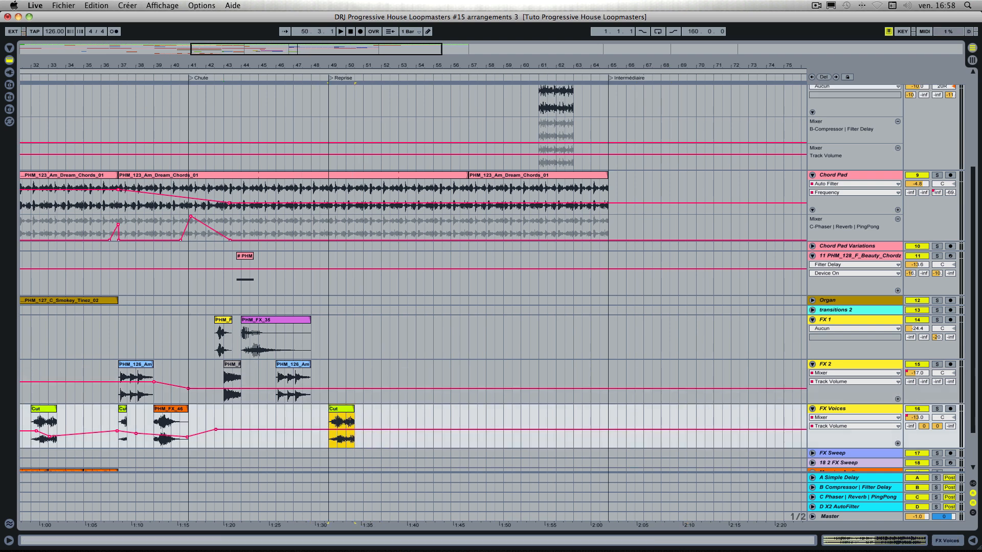
Unfold both FX Sweep tracks and place the PHM_FX_45 clip on FX Sweep from bar 63 to 65.
scroll(736, 407, down, 3)
click(813, 402)
click(812, 447)
scroll(703, 378, down, 1)
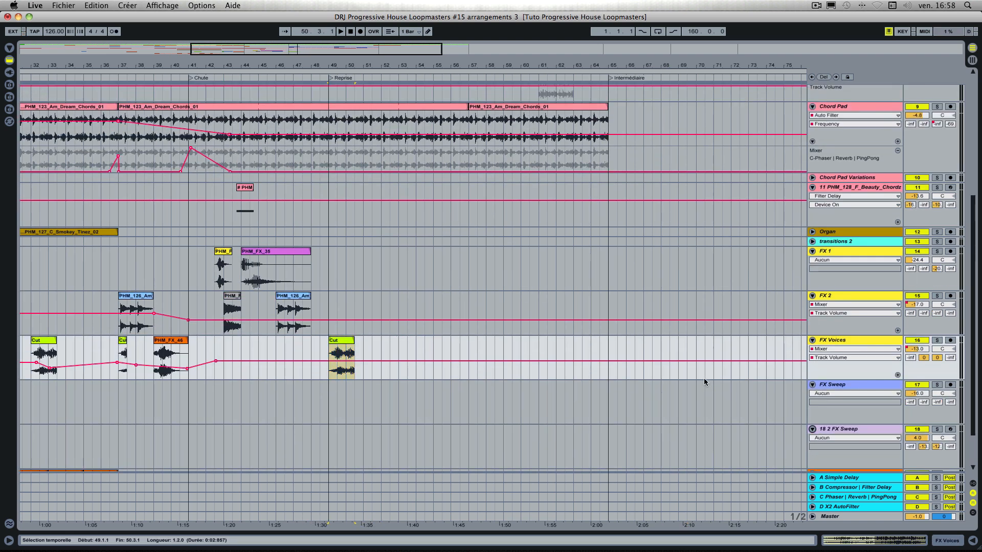
key(Tab)
key(Tab)
drag(659, 87, 581, 369)
drag(642, 370, 609, 371)
Place the Sweep clip on the 18 2 FX Sweep track from bar 59 to 65.
key(Tab)
key(Tab)
drag(699, 86, 608, 388)
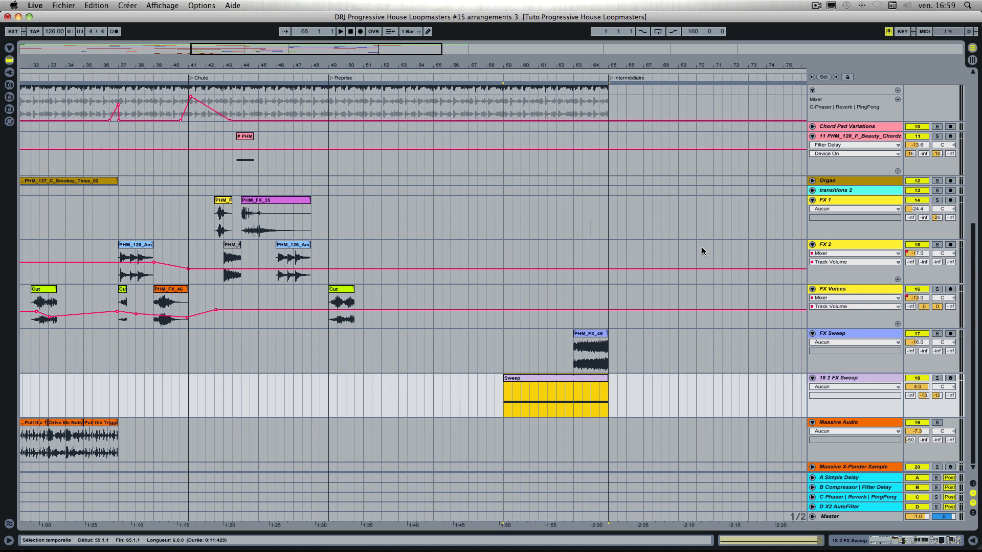
Unfold the Organ track and place its PHM_127_C clip as two-bar clips at bars 73 and 77.
scroll(703, 248, right, 5)
scroll(692, 248, up, 10)
scroll(741, 307, down, 6)
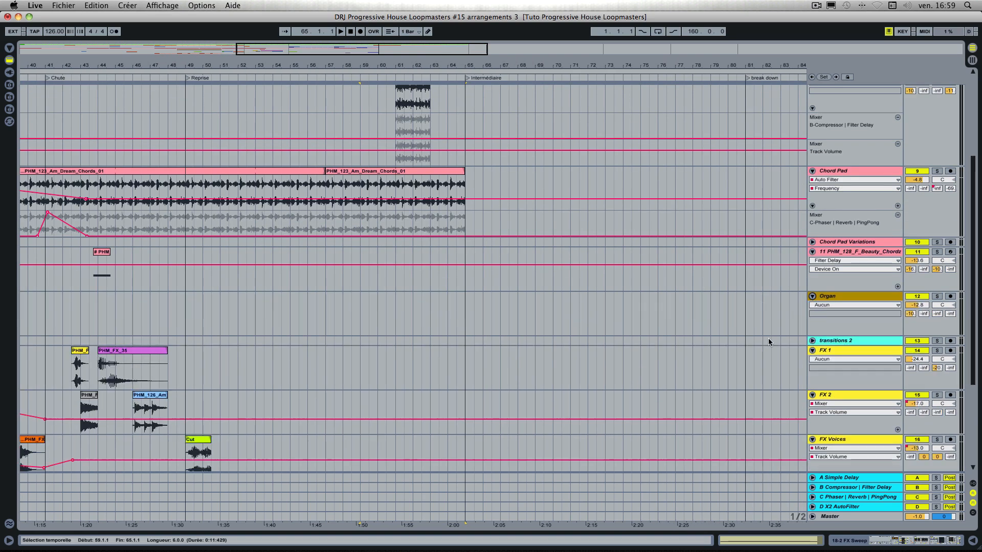
key(Tab)
key(Tab)
drag(681, 246, 607, 278)
key(Tab)
drag(660, 102, 405, 305)
key(Tab)
scroll(599, 301, right, 6)
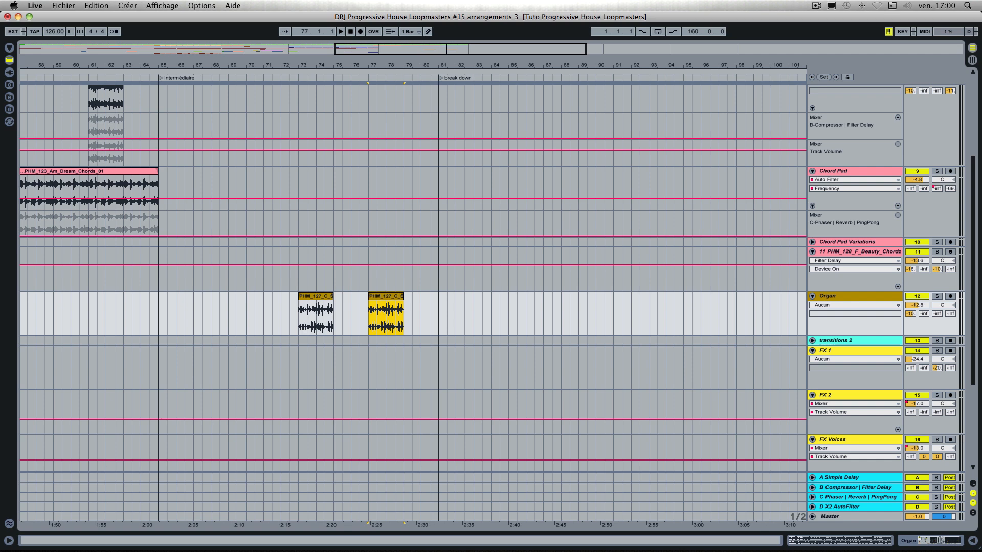
Trim the last PHM_118_Dm_ItaloBass_01 clip on Bass to bar 73 and add a duplicate from there to bar 81.
scroll(247, 258, up, 5)
scroll(248, 257, left, 2)
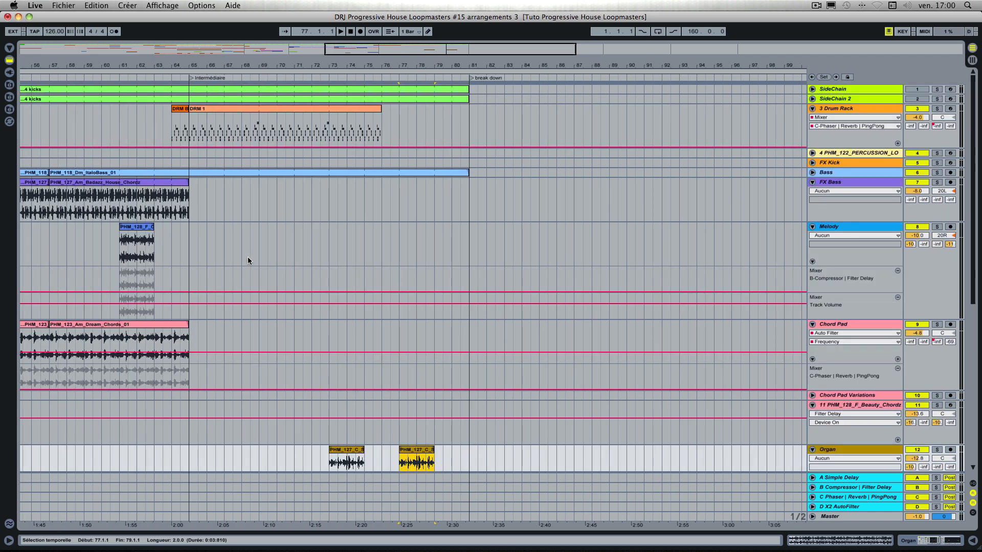
drag(467, 173, 390, 176)
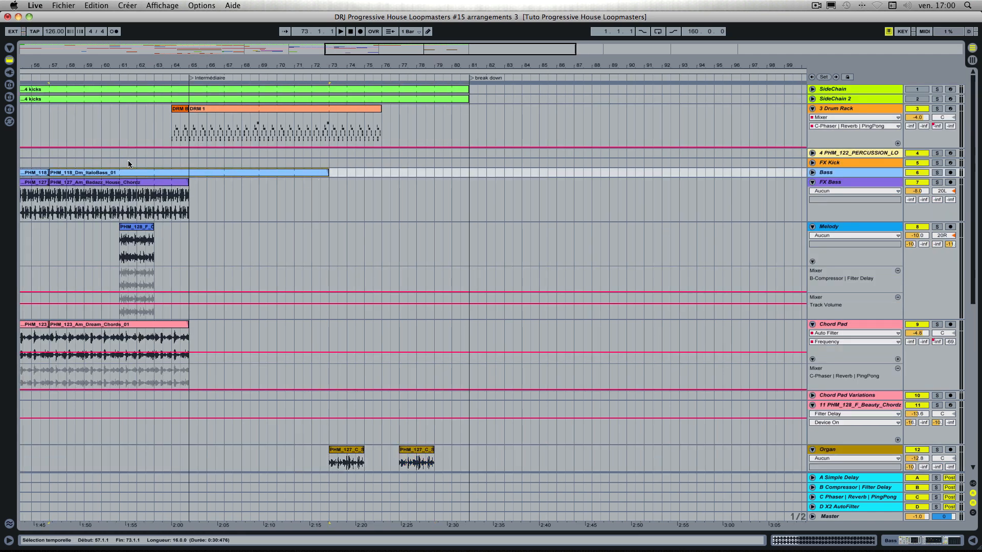
key(ctrl+d)
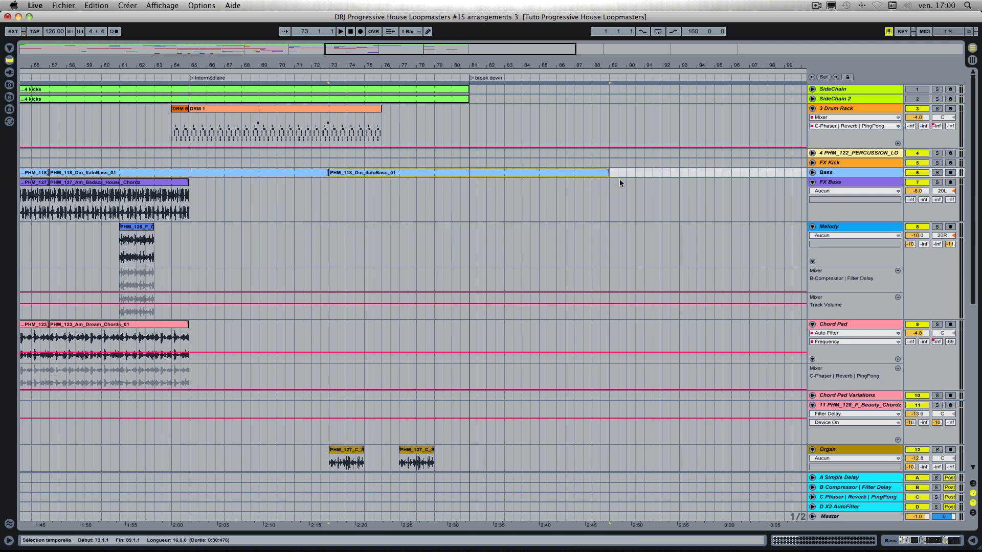
drag(609, 173, 469, 174)
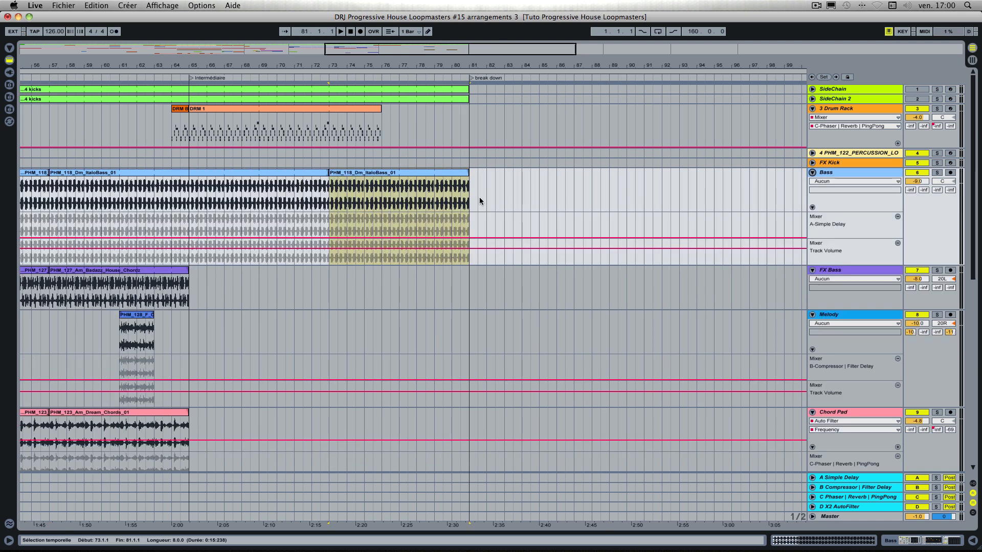
Solo the Melody track and play the arrangement from just before its organ pad clip.
scroll(368, 194, down, 5)
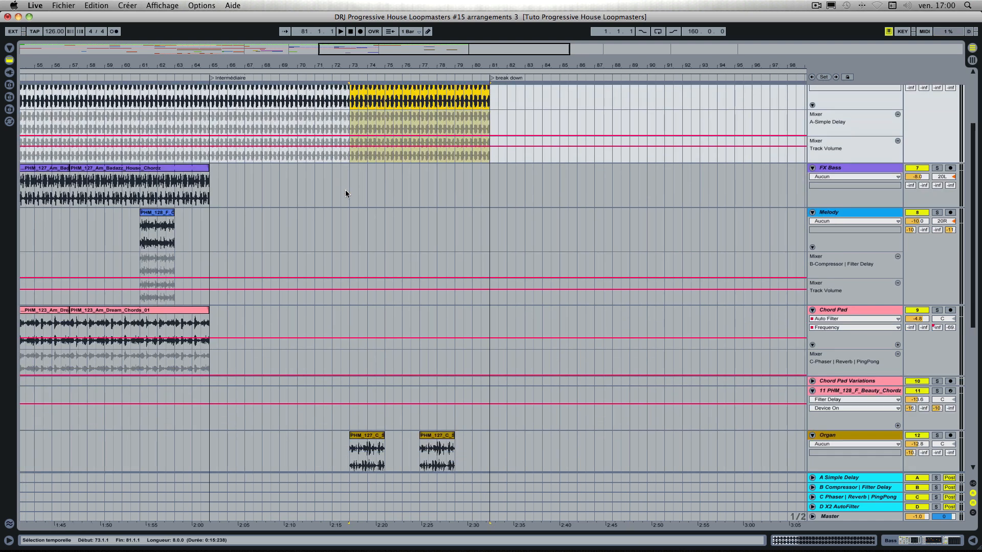
scroll(318, 209, up, 1)
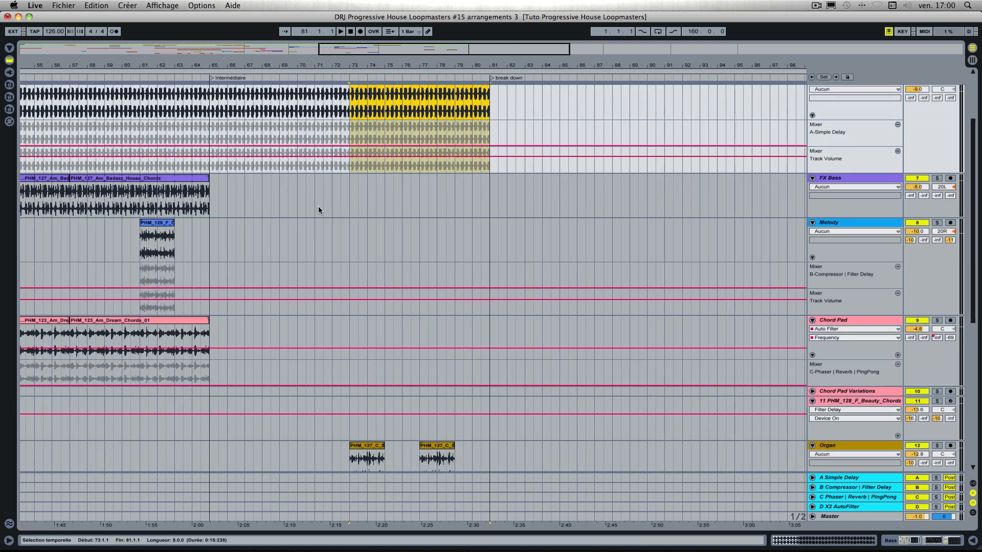
click(833, 226)
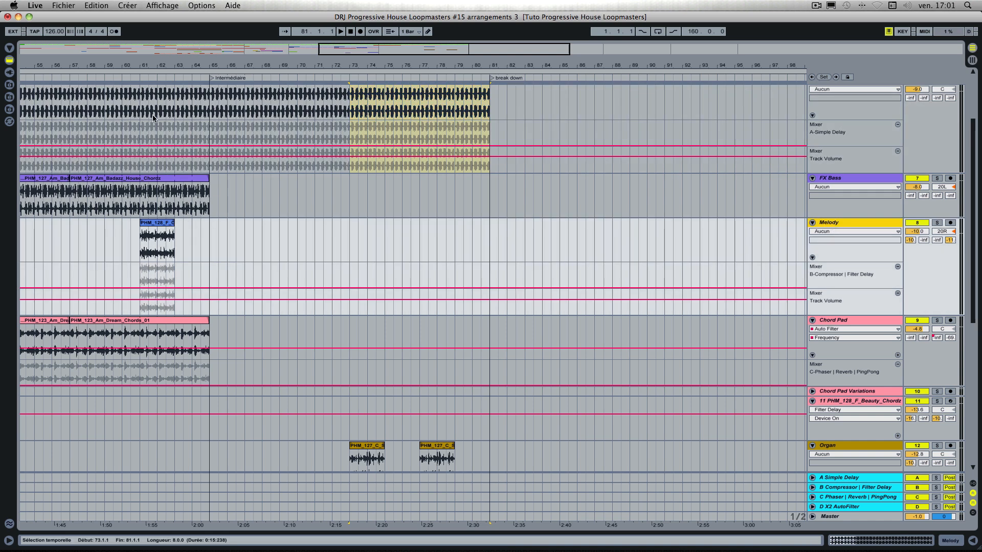
click(936, 224)
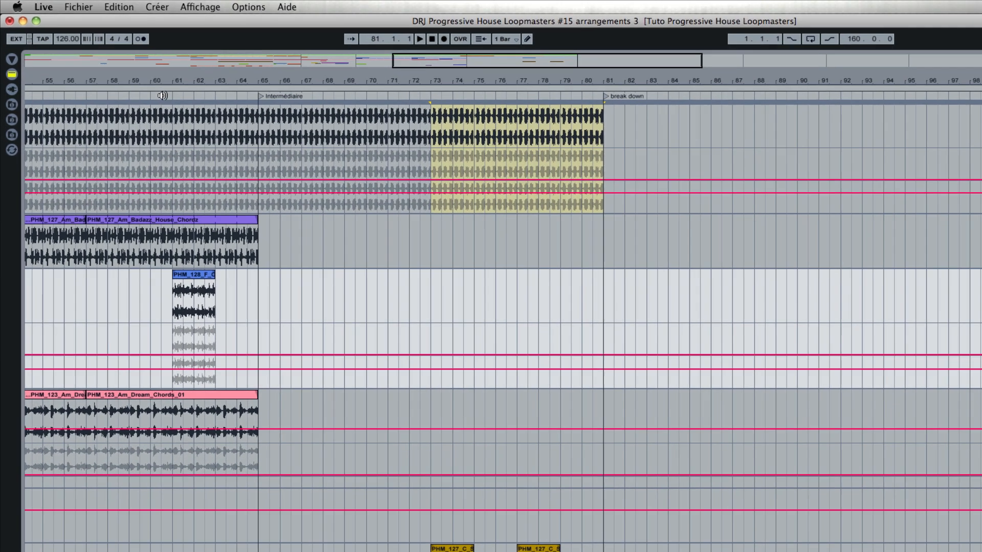
click(131, 78)
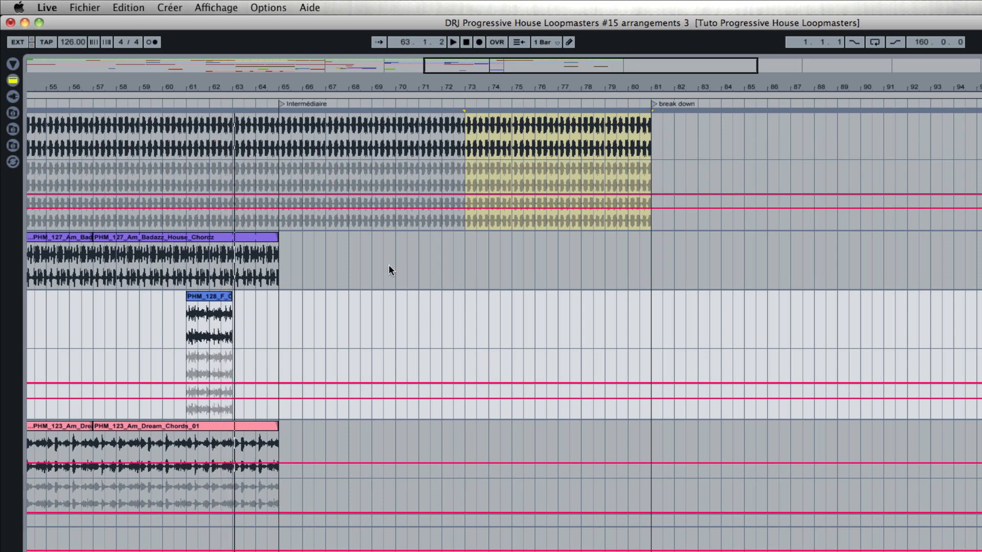
Extend the PHM_128_F_Organ_Pad clip on Melody to bar 65.
scroll(388, 266, up, 5)
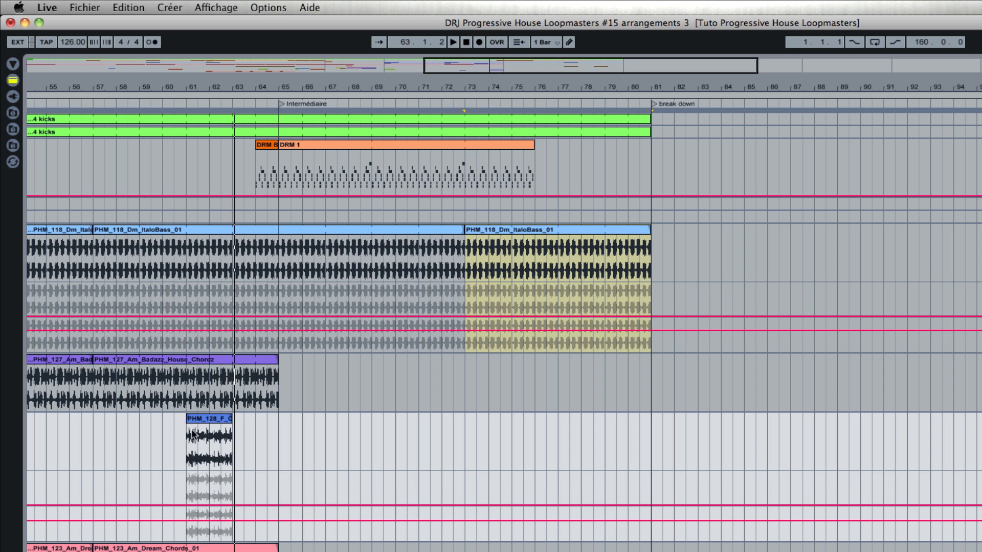
drag(232, 417, 275, 420)
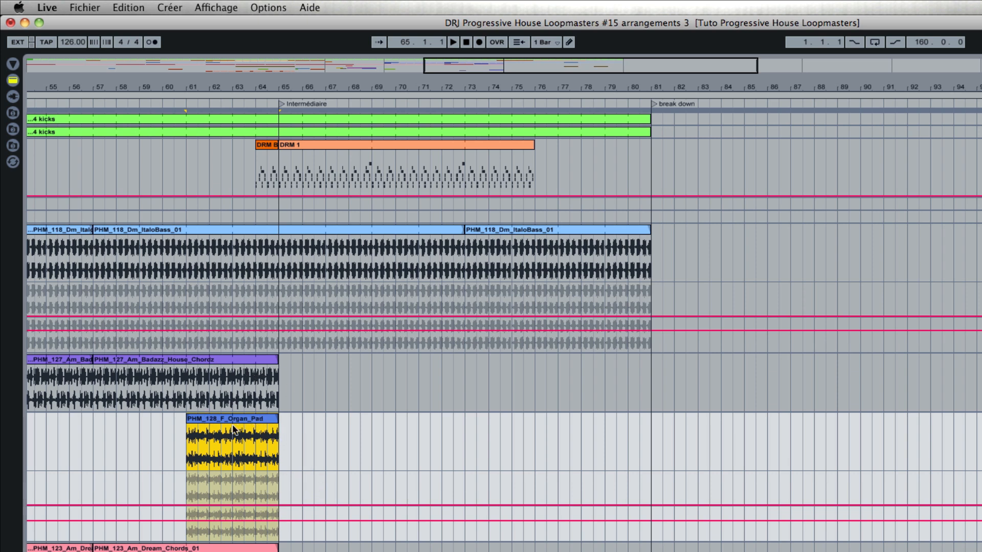
Inspect the two Melody session clips and place the 16-bar PHM_128_F_Organ_Pad clip on Melody from bar 65 to 81.
key(Tab)
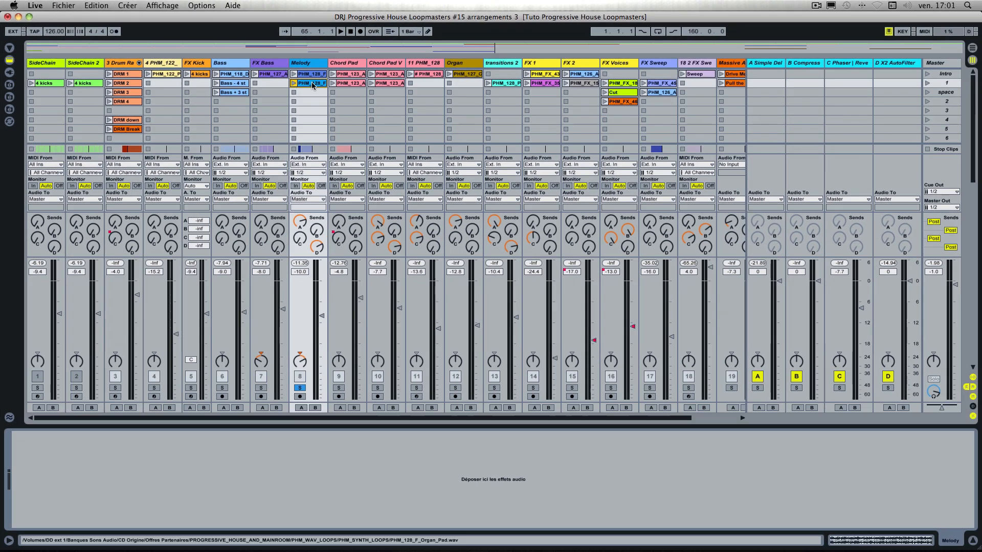
double_click(415, 111)
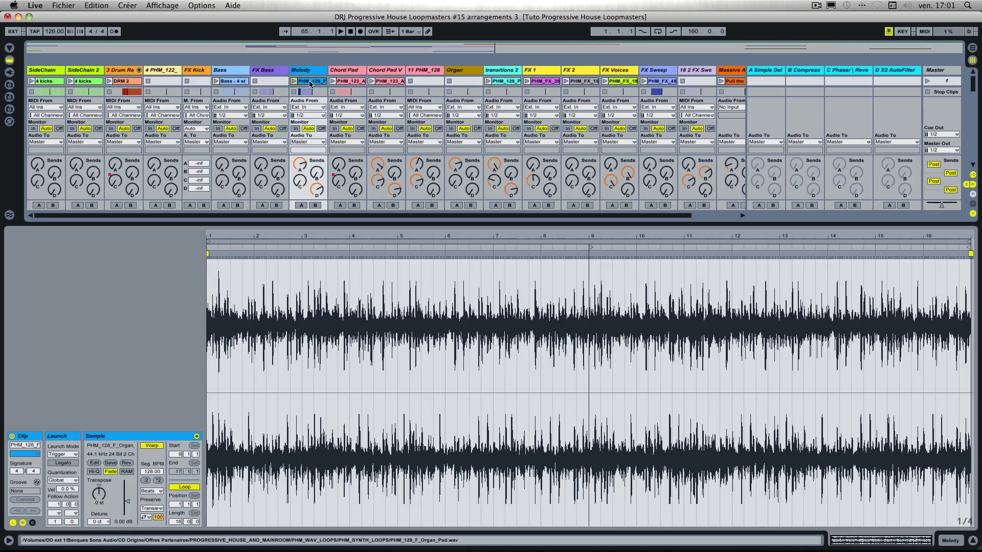
double_click(312, 73)
scroll(311, 81, up, 1)
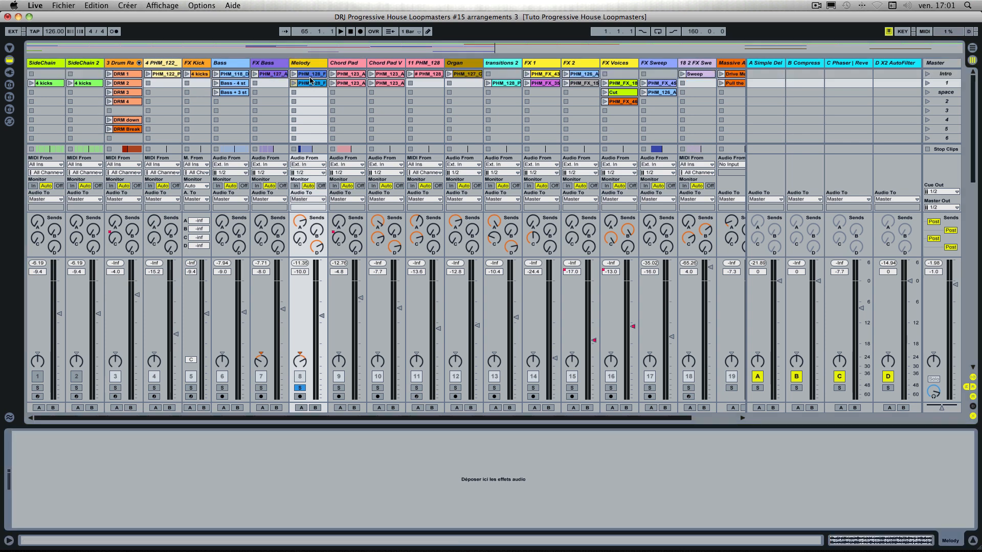
double_click(311, 81)
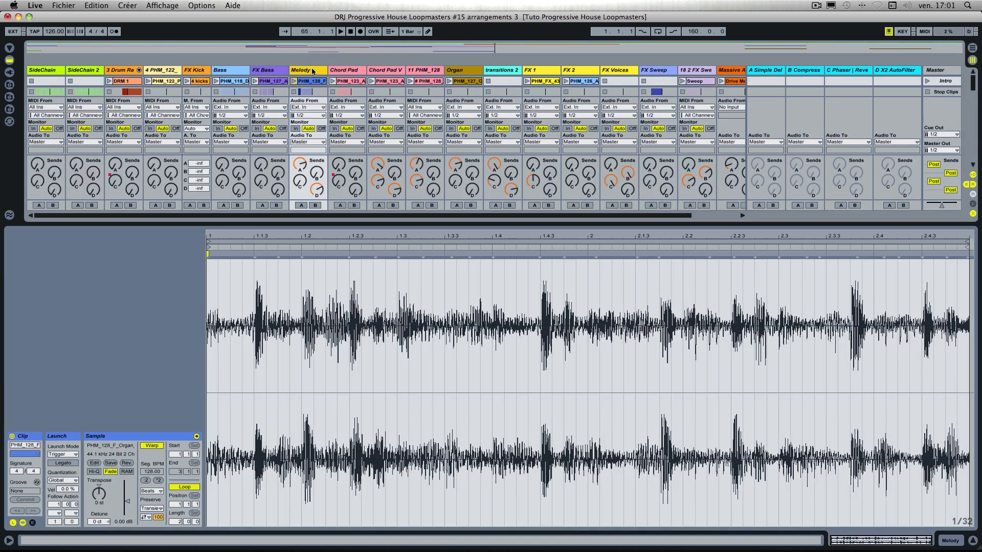
double_click(311, 71)
key(Tab)
drag(310, 85, 220, 307)
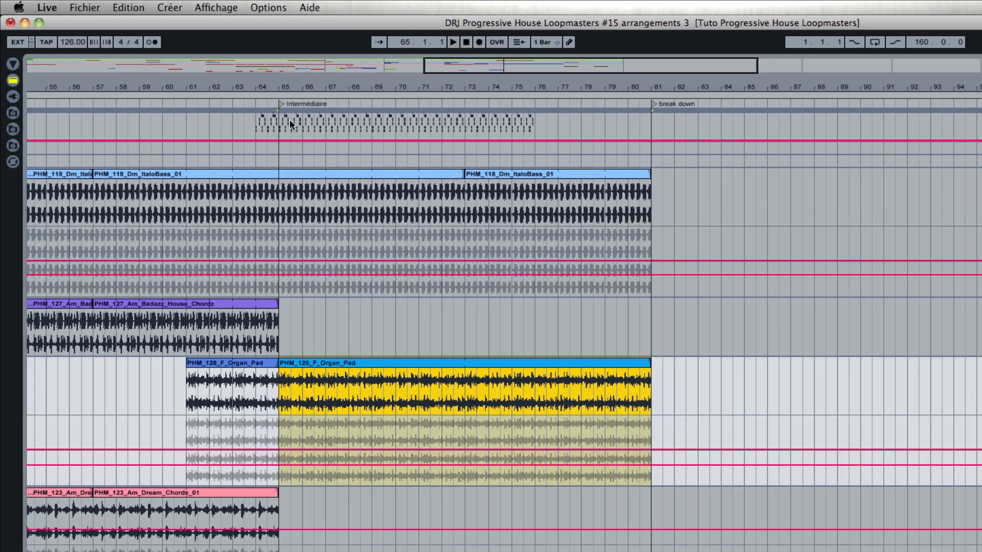
Split the second organ pad clip at bar 67, shift its remainder to 72.3.1 and play from the Intermédiaire marker.
click(282, 102)
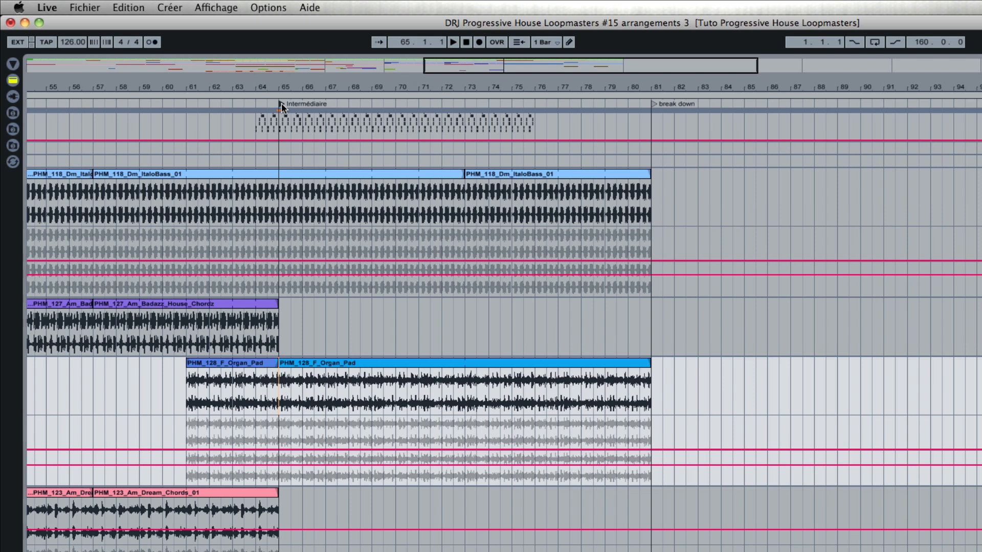
click(454, 42)
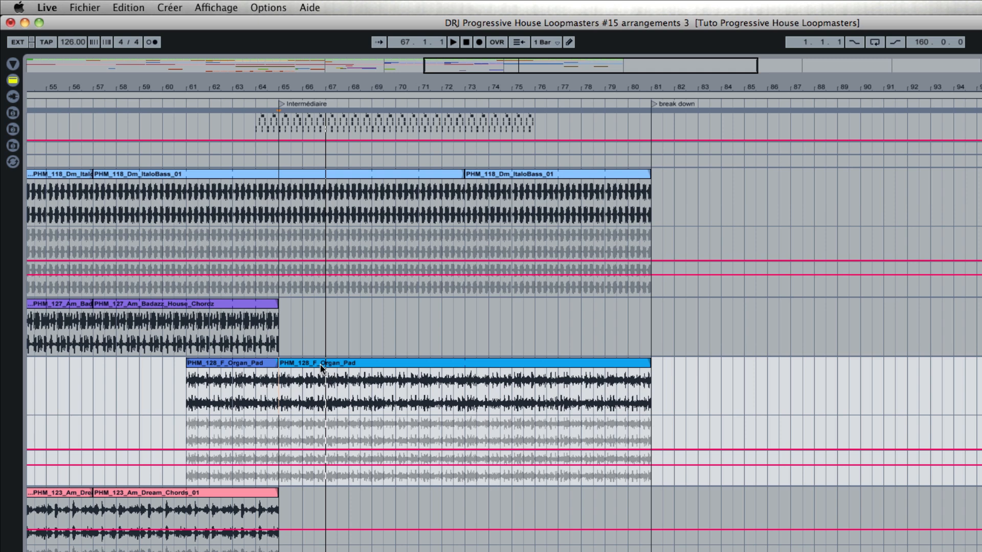
drag(312, 363, 502, 373)
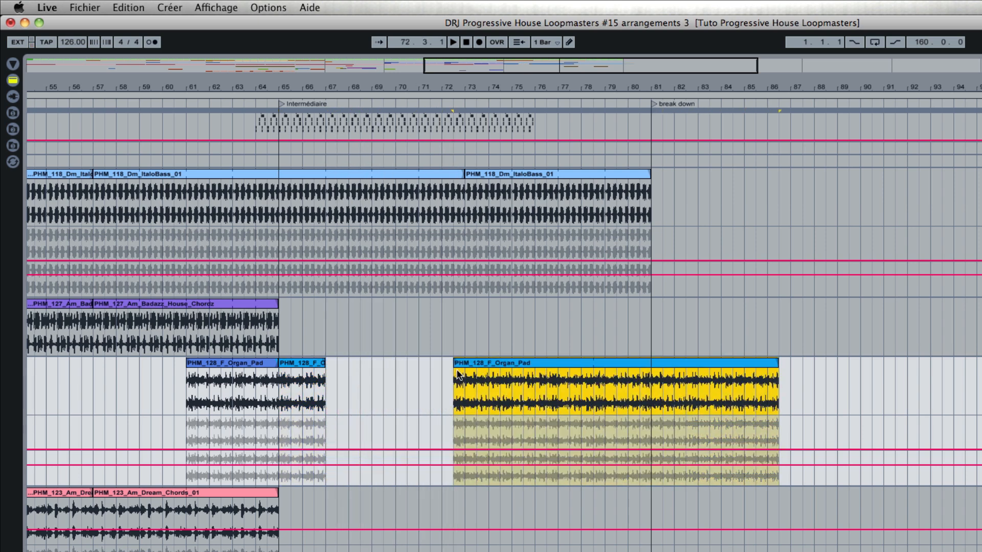
click(282, 104)
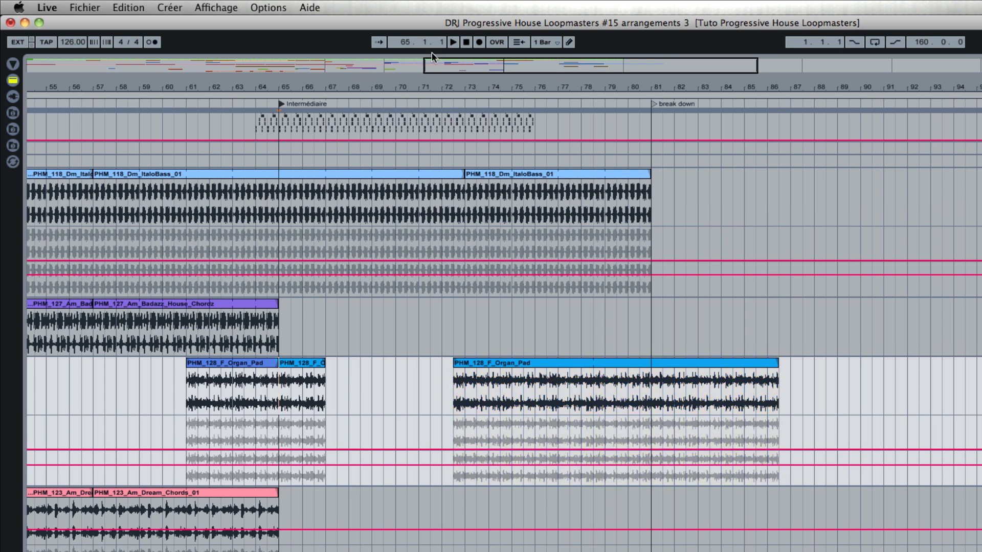
click(452, 43)
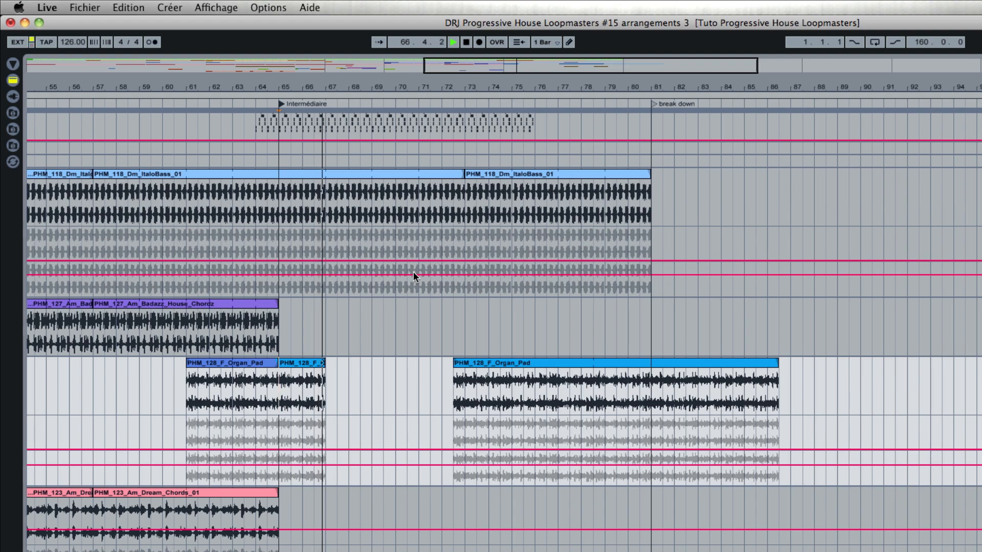
Move the split-off organ pad clip back to bar 67 and open its sample view.
drag(486, 363, 379, 367)
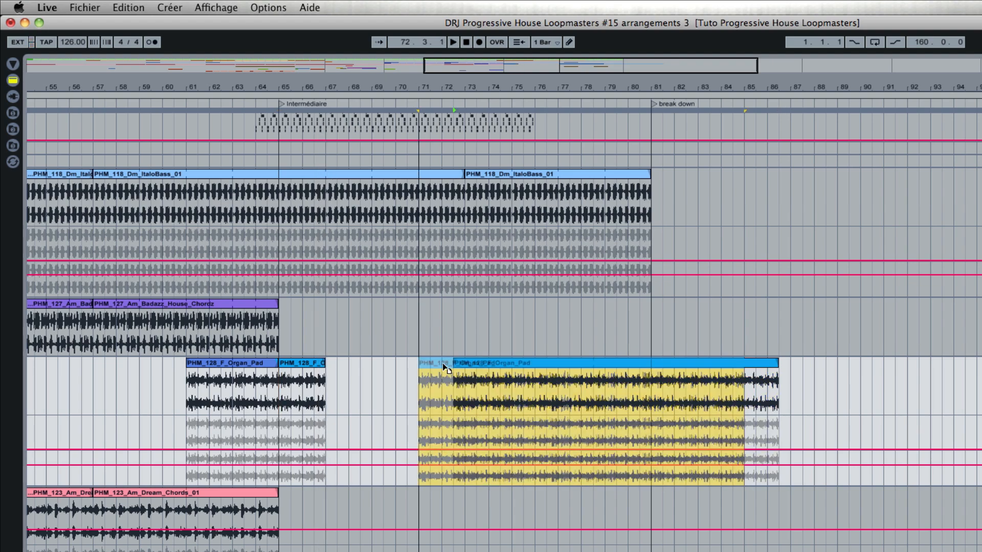
drag(291, 282, 275, 282)
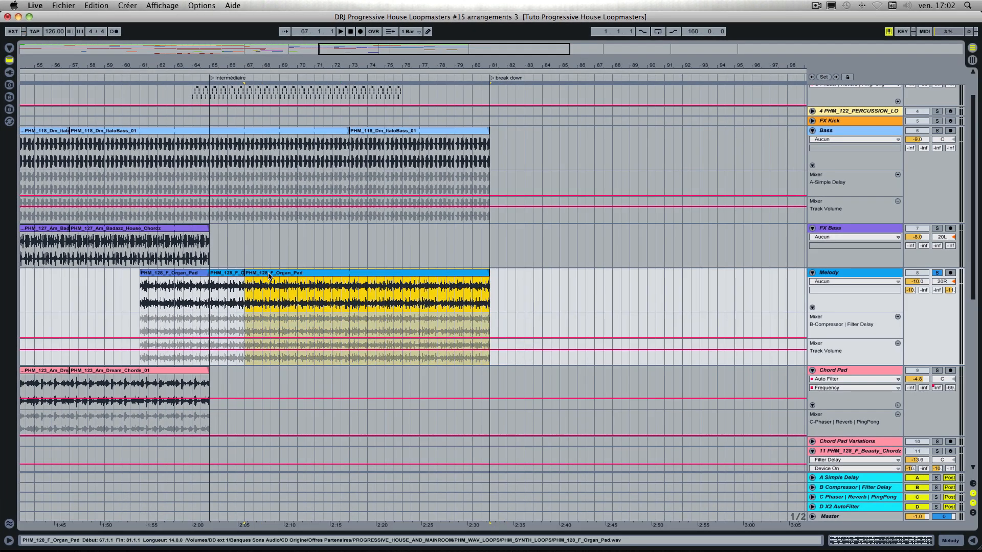
double_click(274, 282)
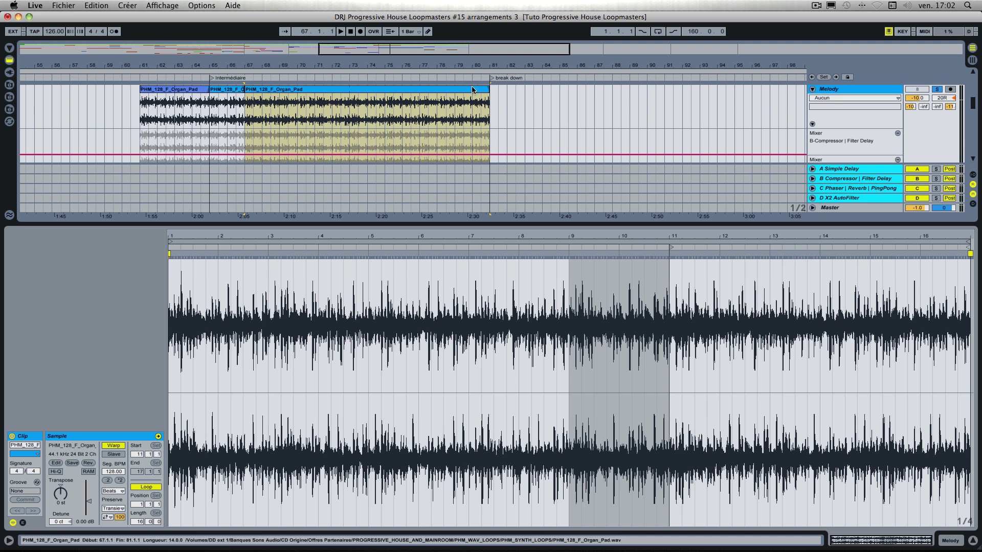
Play the split-off organ pad clip from bar 67 and select its bars 69 to 71 on Melody.
key(space)
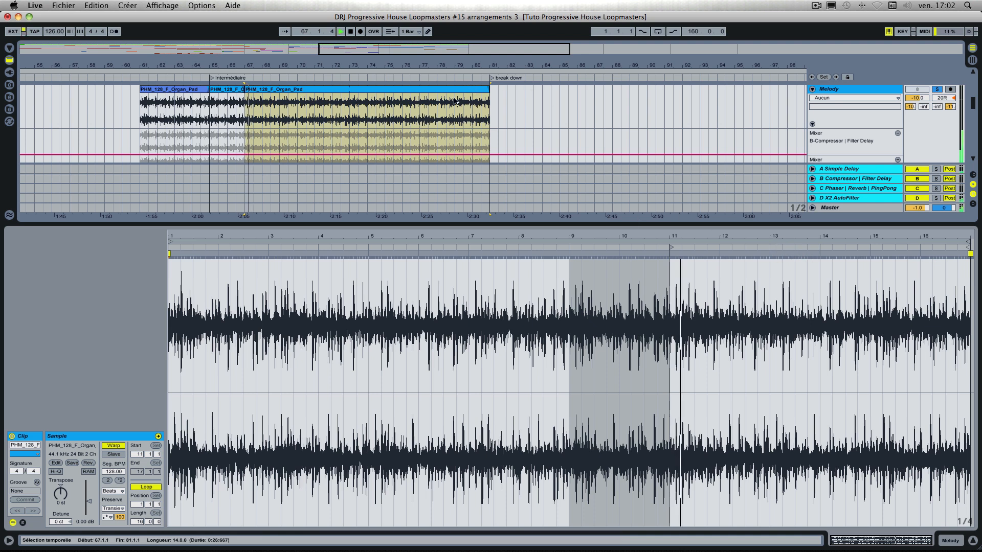
click(280, 104)
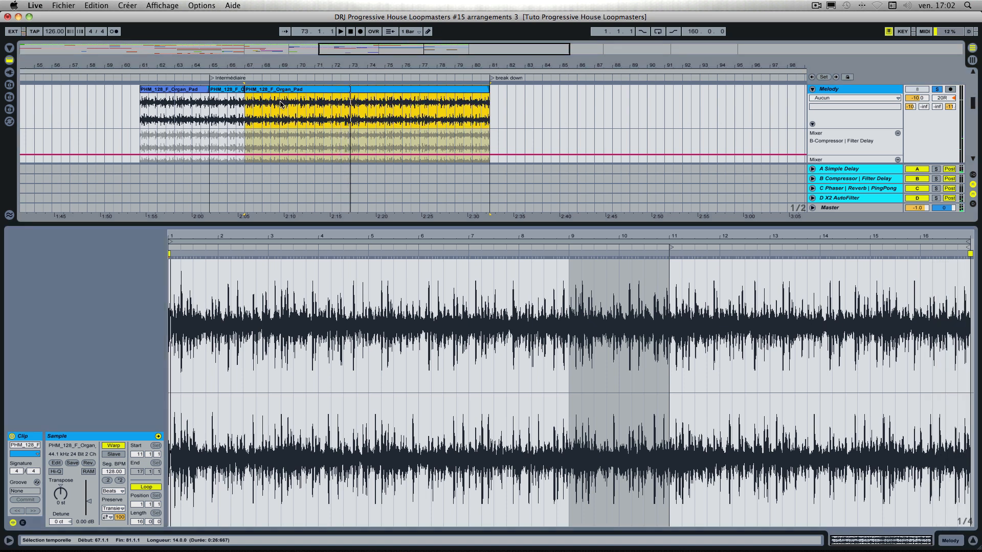
drag(280, 104, 314, 104)
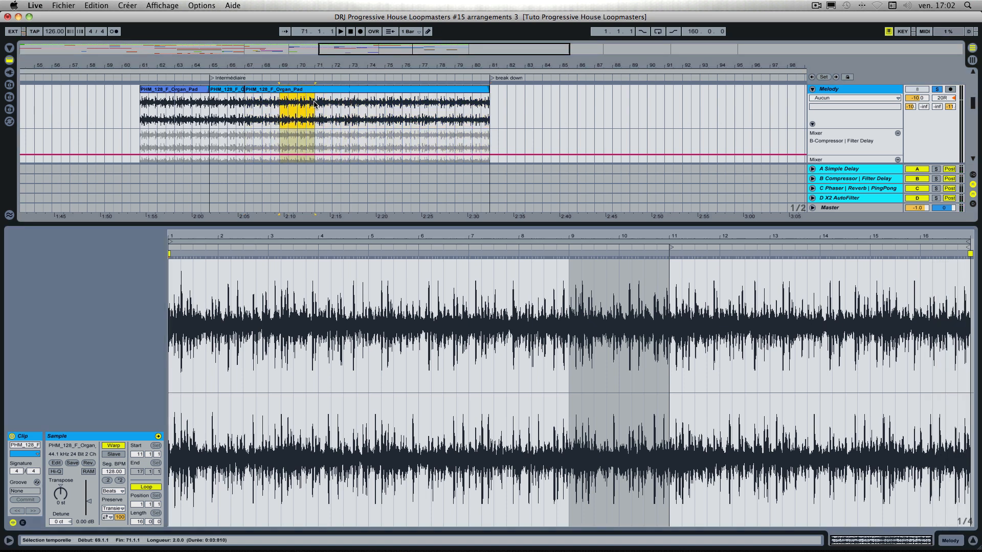
click(840, 90)
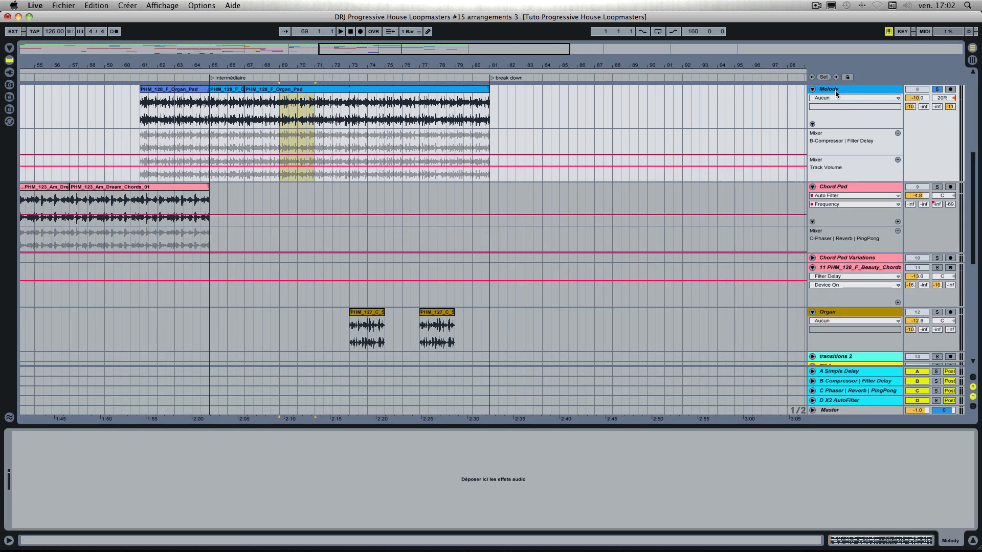
Hide the detail view, move the split-off organ pad clip on Melody to 72.3.1 and open its sample view.
click(972, 542)
scroll(496, 311, up, 5)
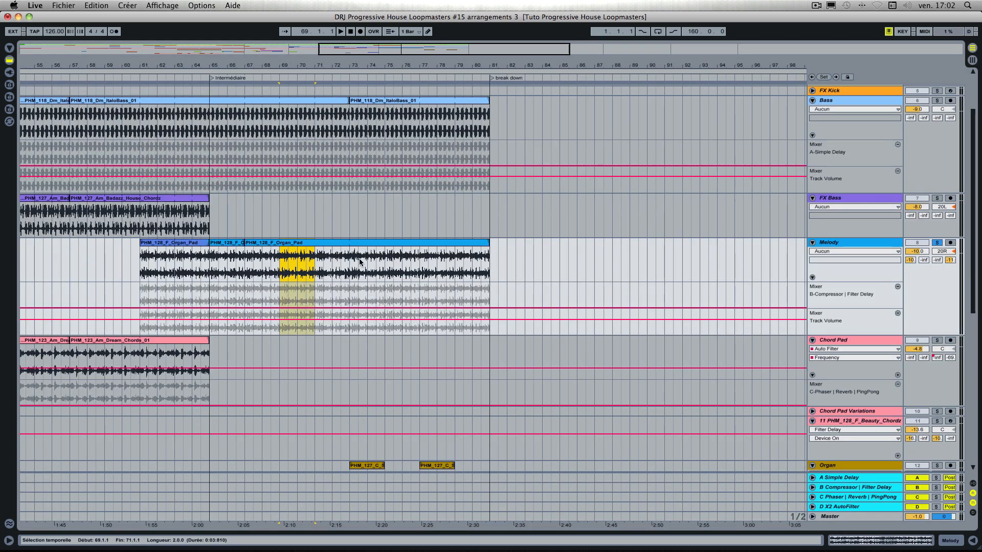
drag(364, 242, 418, 256)
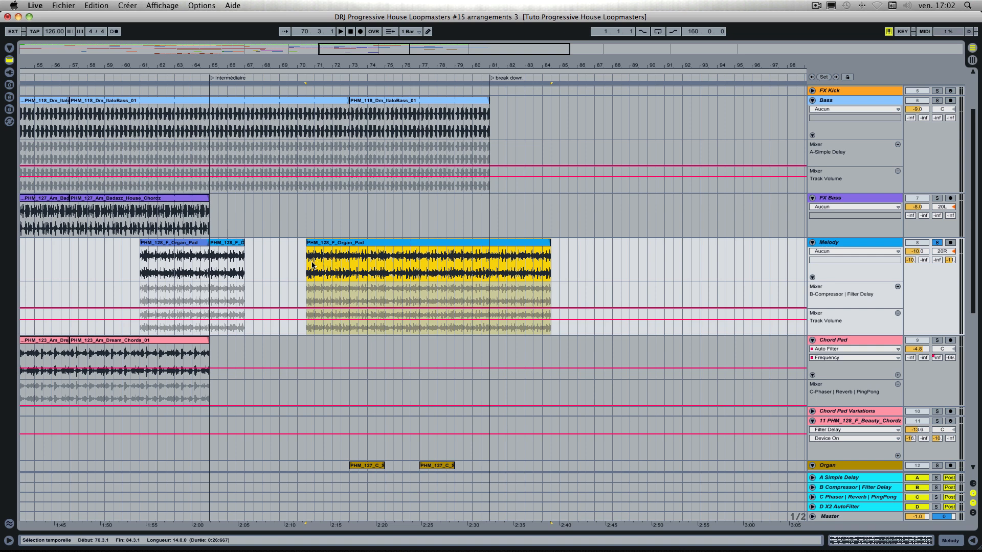
drag(352, 247, 385, 244)
double_click(386, 244)
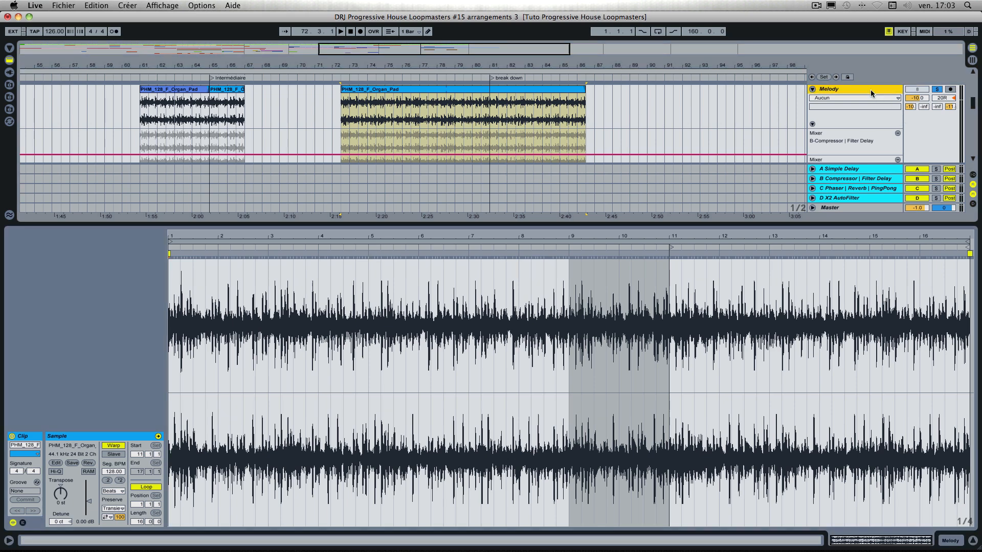
Split a two-bar piece out of the moved organ pad clip, place it at bar 67 and play from the Intermédiaire marker.
click(870, 90)
scroll(440, 140, up, 5)
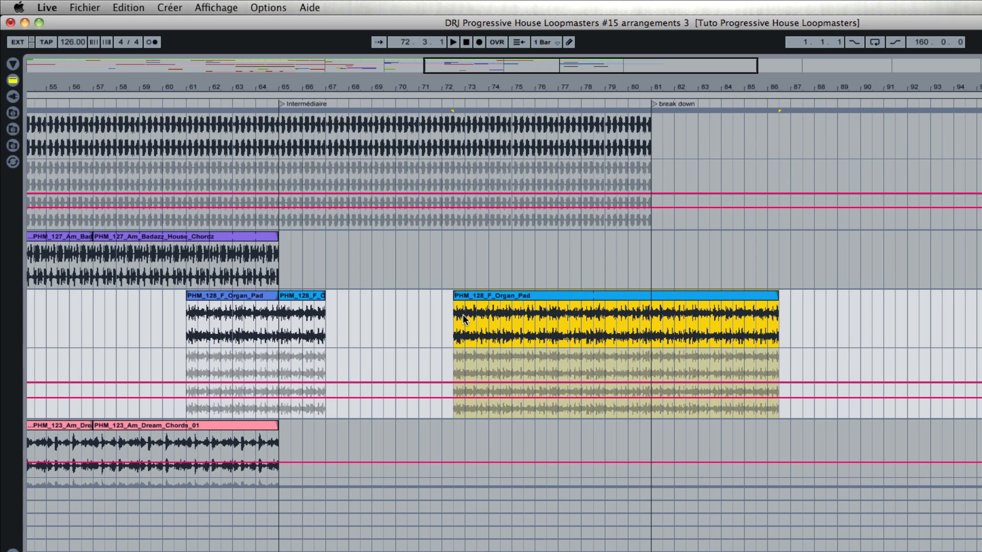
drag(496, 297, 365, 317)
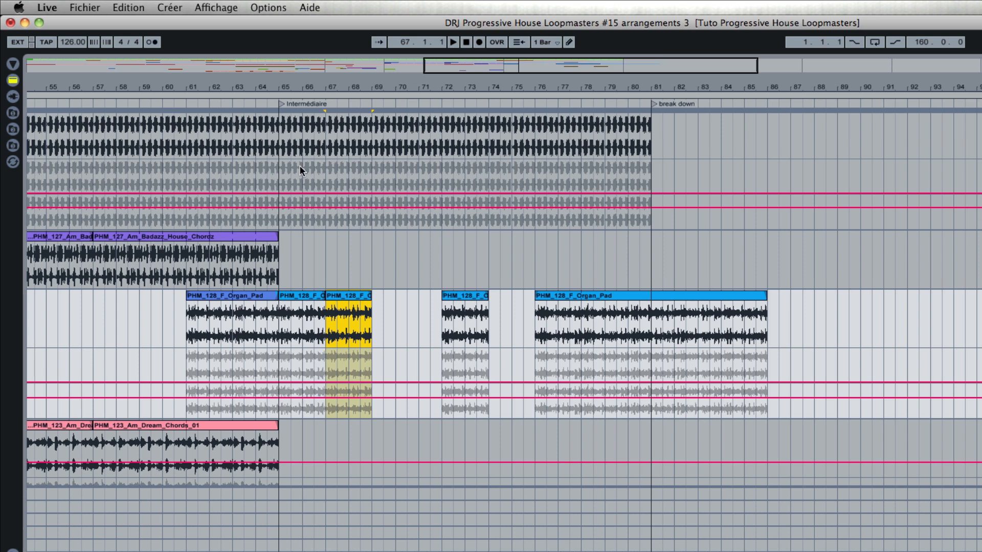
click(282, 104)
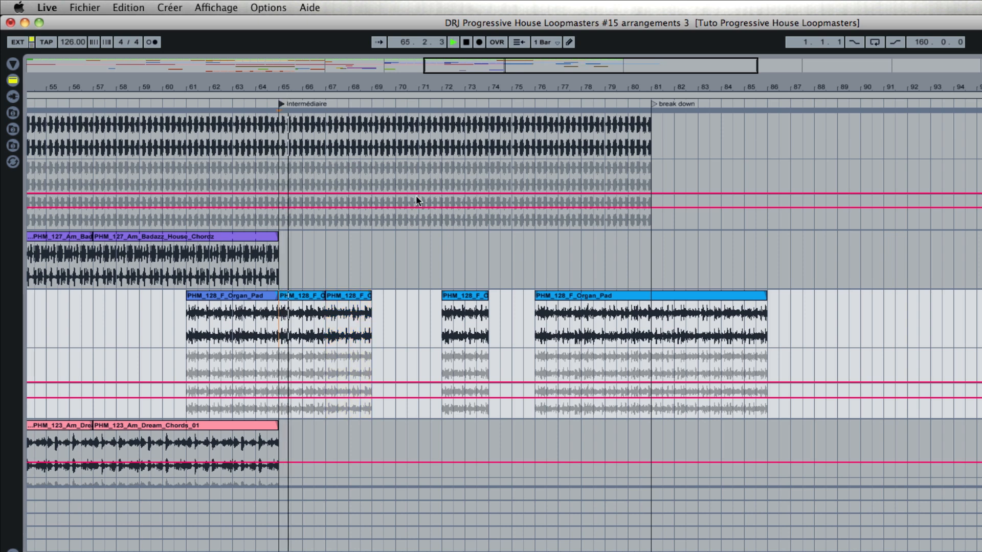
Stop playback and delete the leftover organ pad clips at bars 72 and 76 on Melody.
click(476, 299)
key(space)
key(Delete)
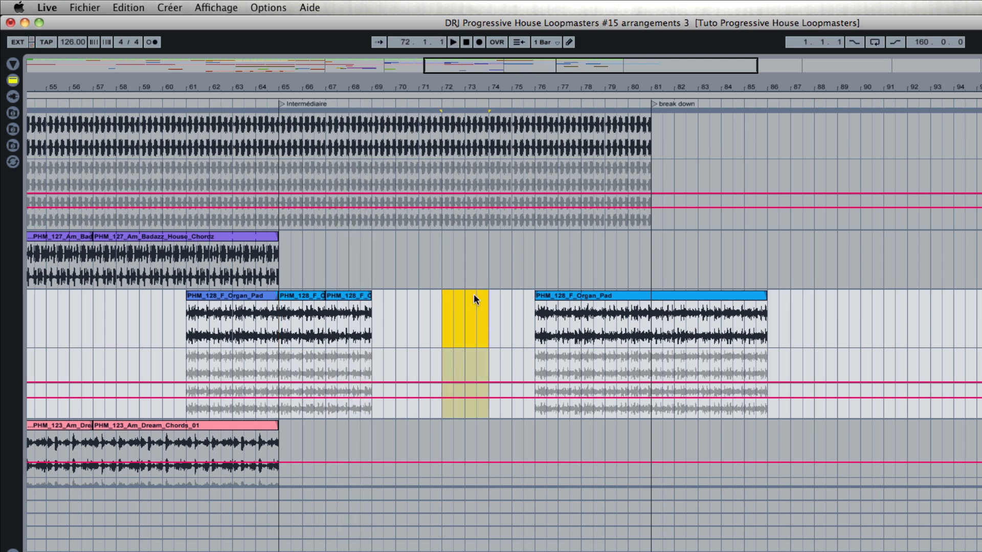
click(552, 302)
key(Delete)
Duplicate the two two-bar organ pad clips from bars 65 to 69 along Melody up to bar 81 and play from bar 61.
click(342, 296)
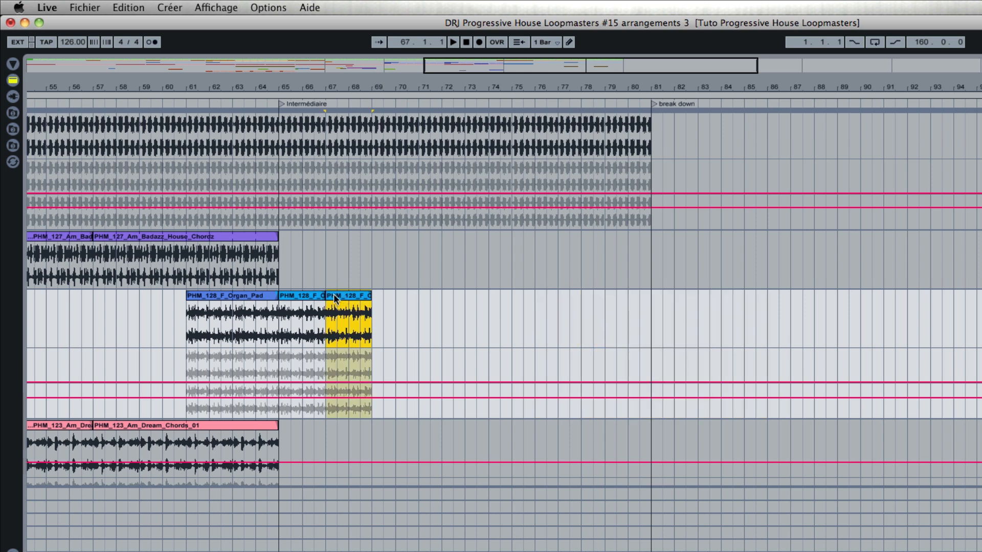
shift+click(305, 297)
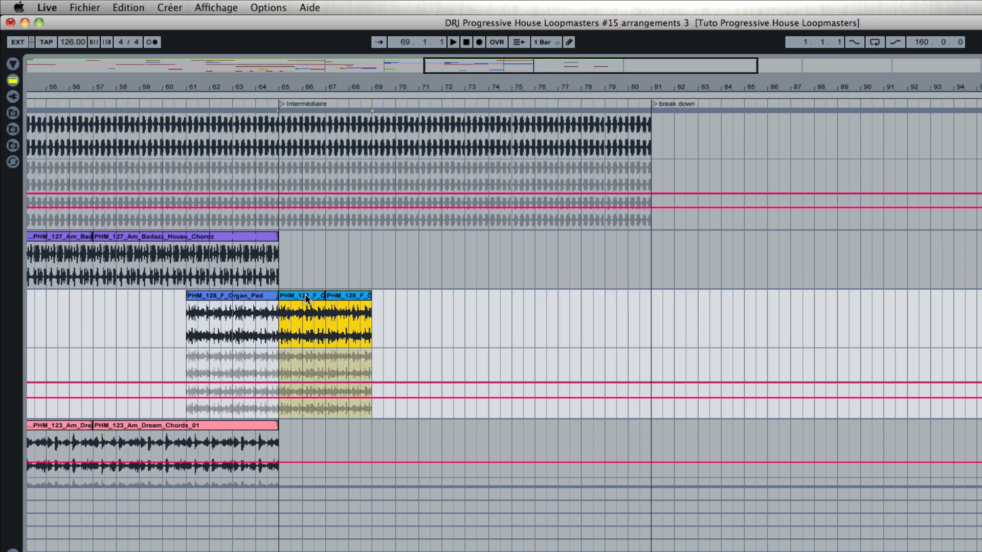
drag(305, 296, 493, 306)
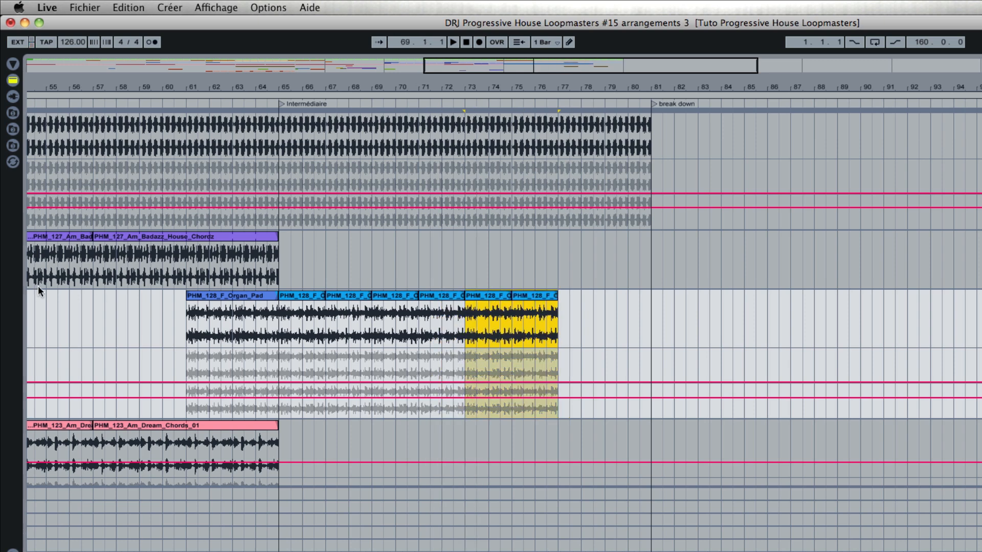
scroll(700, 254, up, 2)
scroll(700, 255, right, 1)
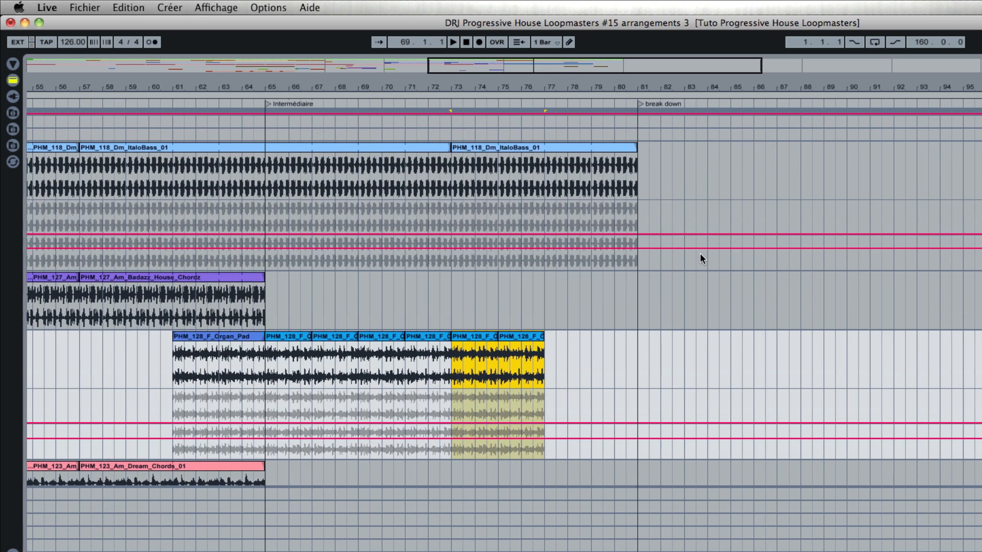
drag(504, 331, 578, 345)
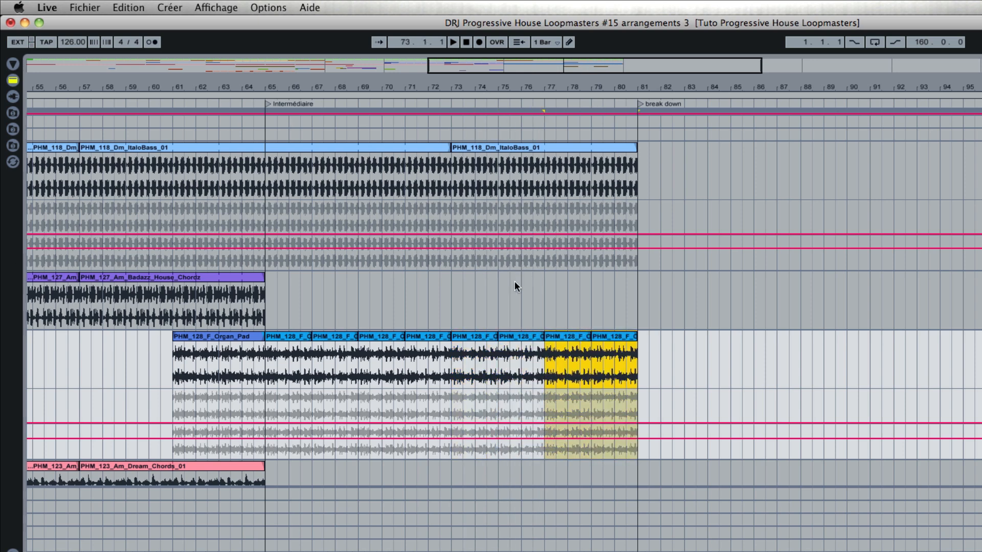
scroll(515, 282, left, 7)
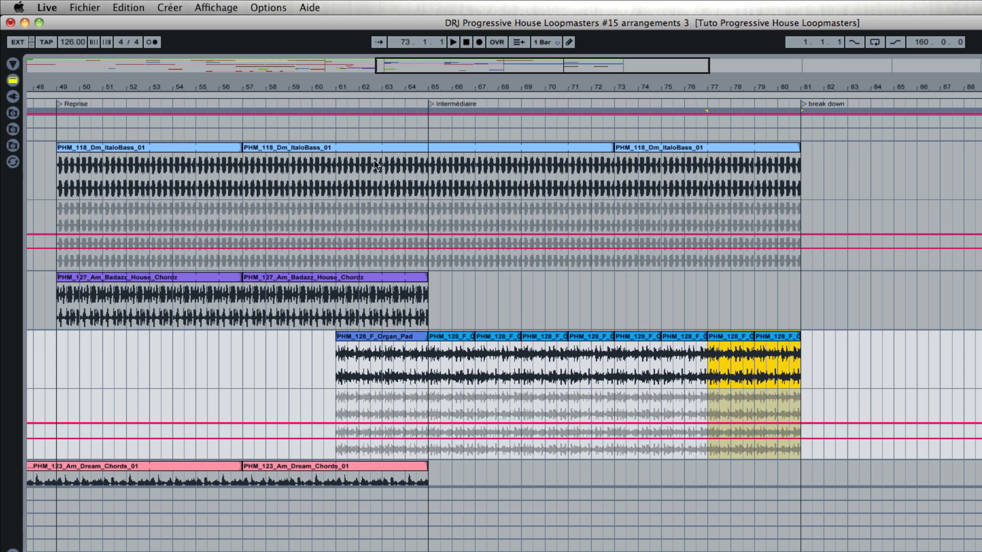
click(335, 104)
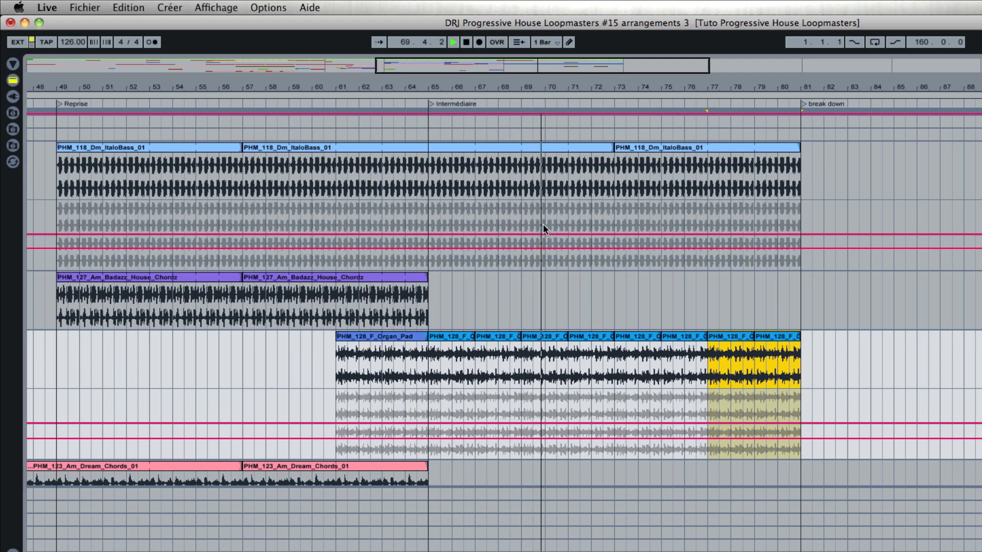
Unfold the Chord Pad Variations track in the arrangement and solo it in the Session view.
scroll(661, 321, down, 5)
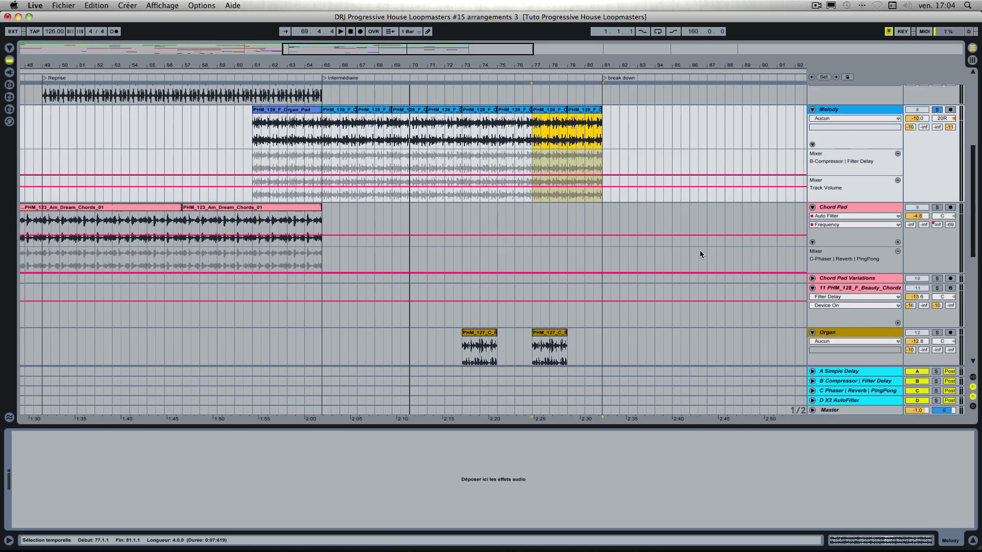
click(812, 279)
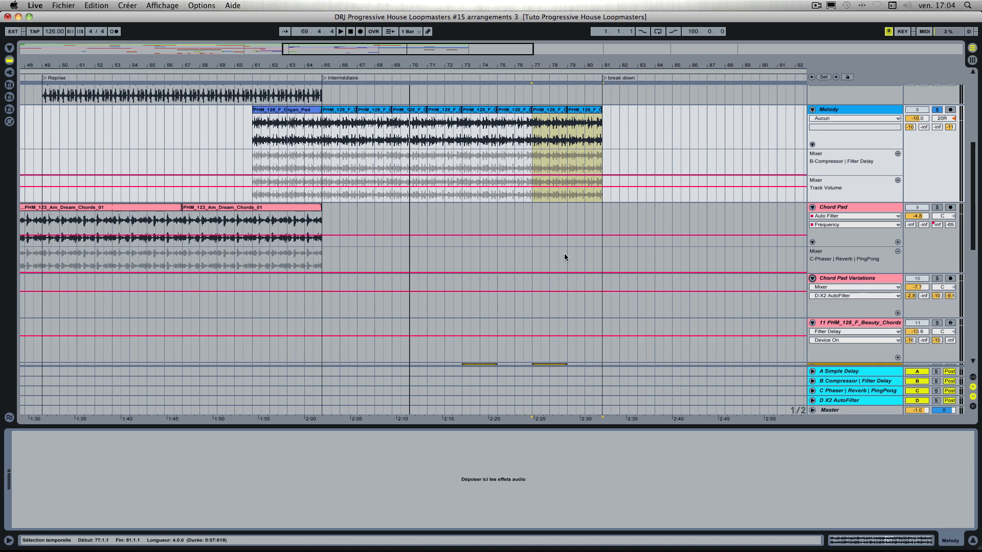
key(Tab)
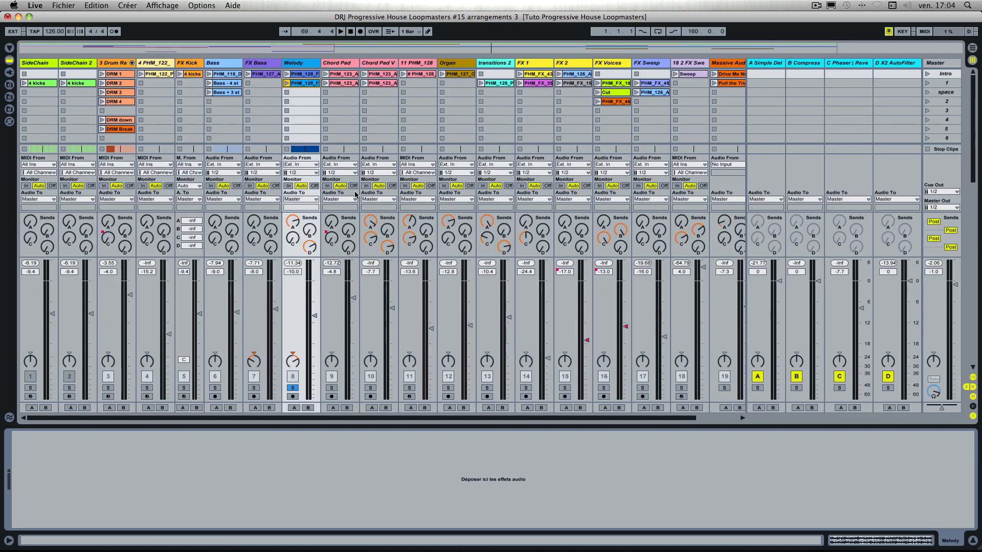
click(370, 388)
Inspect the samples of the two Chord Pad Variations session clips and launch each one to hear it.
double_click(366, 76)
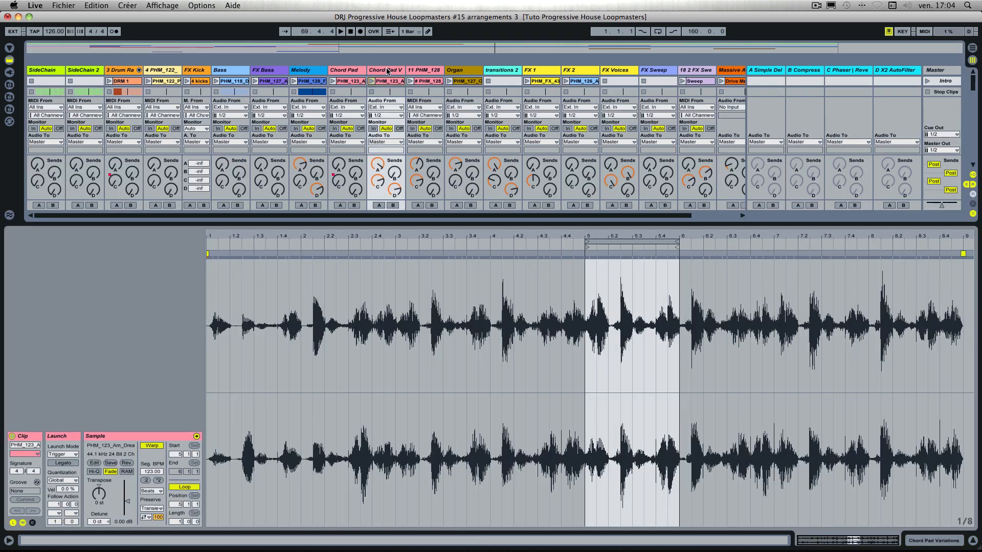
scroll(387, 90, down, 1)
click(385, 84)
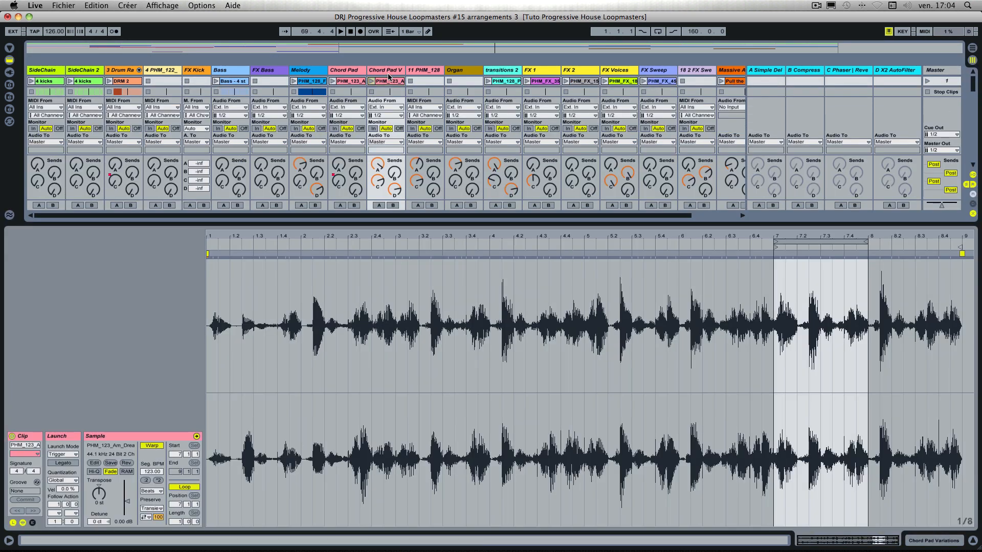
click(388, 72)
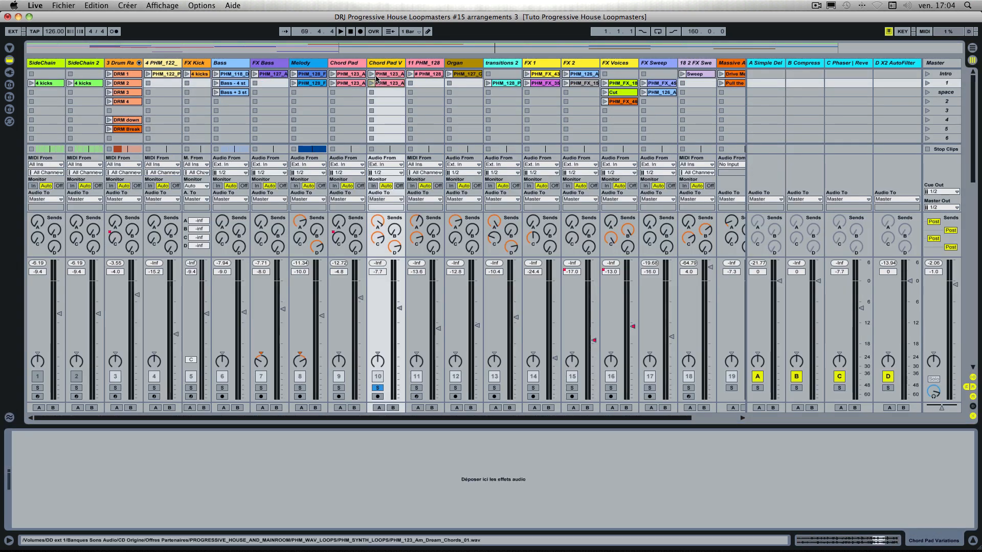
click(372, 75)
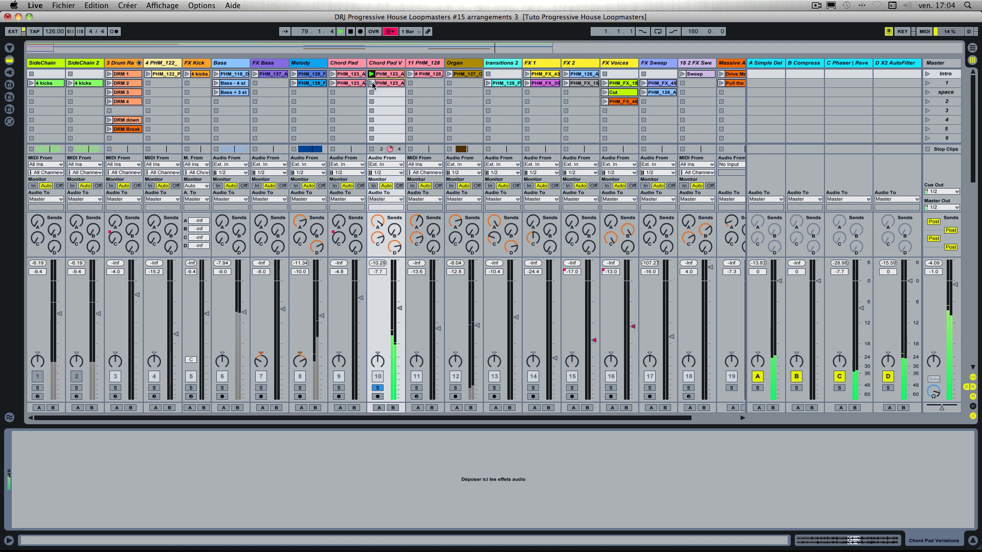
click(372, 83)
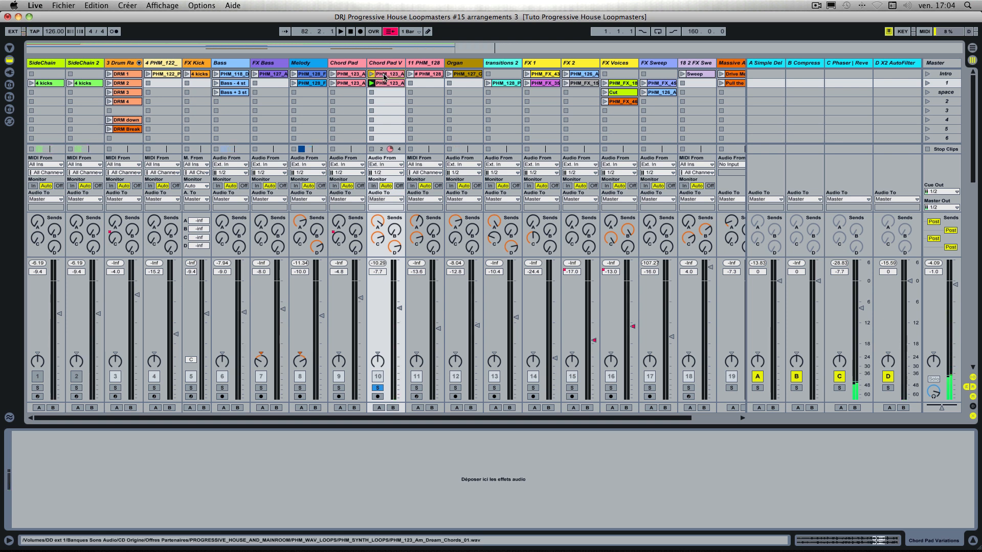
Place the first Chord Pad Variations session clip in the arrangement at bar 65.
key(Tab)
drag(385, 77, 371, 210)
mouse_move(491, 276)
mouse_down()
mouse_move(468, 366)
mouse_move(451, 370)
mouse_up()
scroll(452, 361, down, 2)
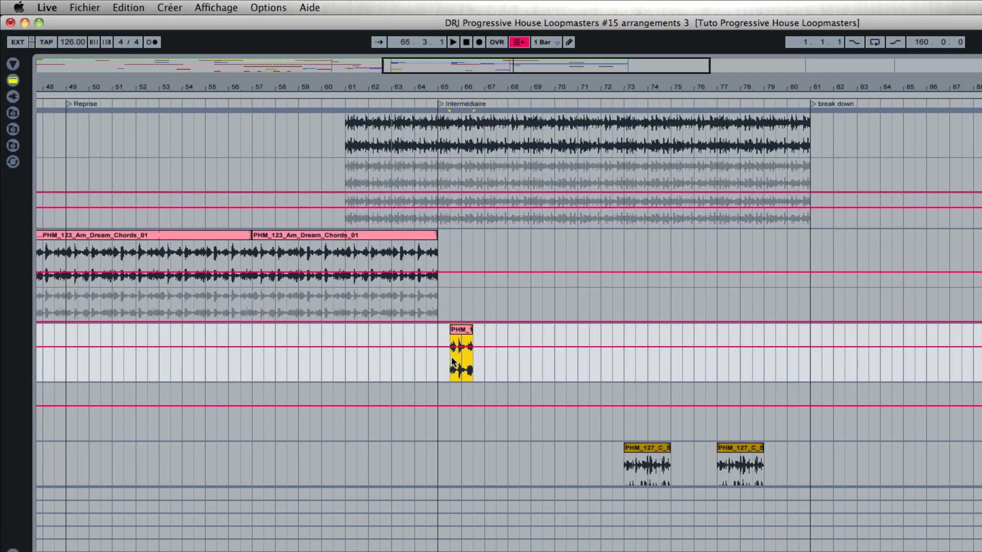
drag(464, 333, 455, 329)
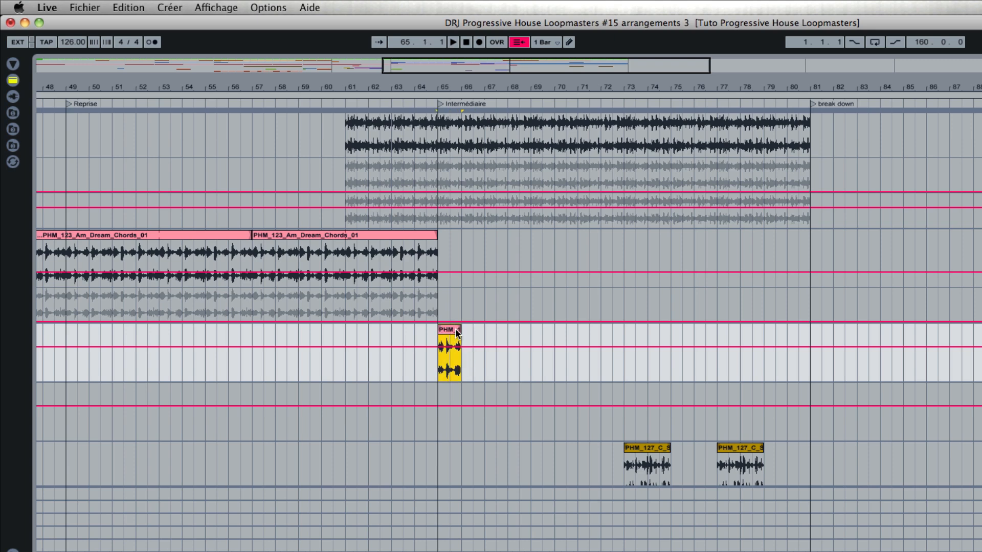
Place the second Chord Pad Variations session clip in the arrangement at bar 66, right after the first.
key(Tab)
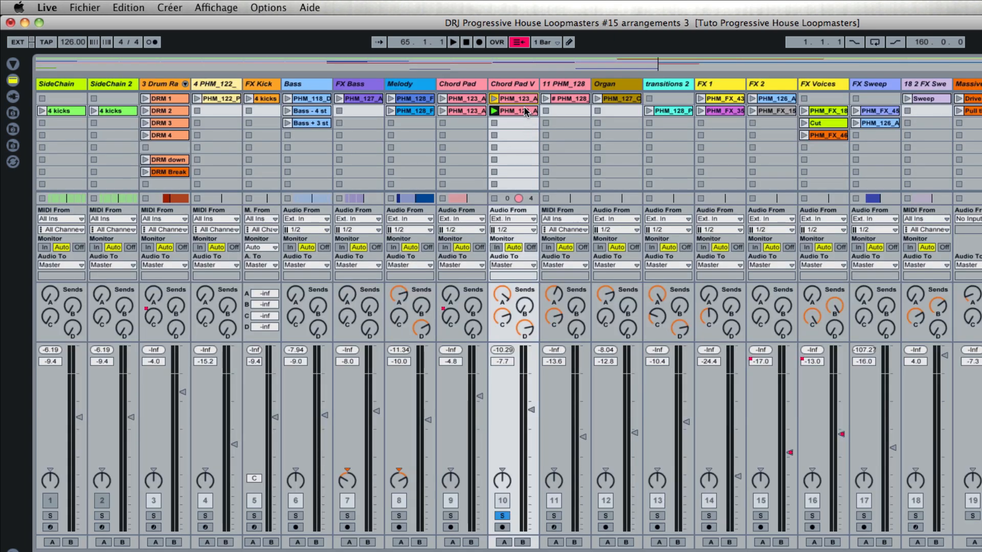
key(Tab)
drag(517, 109, 468, 347)
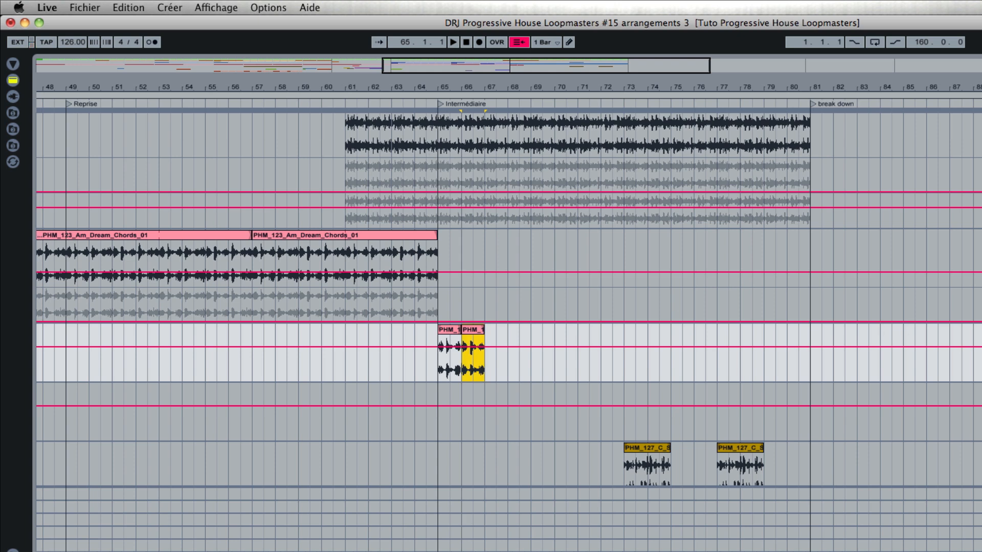
Play from the Intermédiaire marker, return Chord Pad Variations to arrangement playback and stop.
click(439, 104)
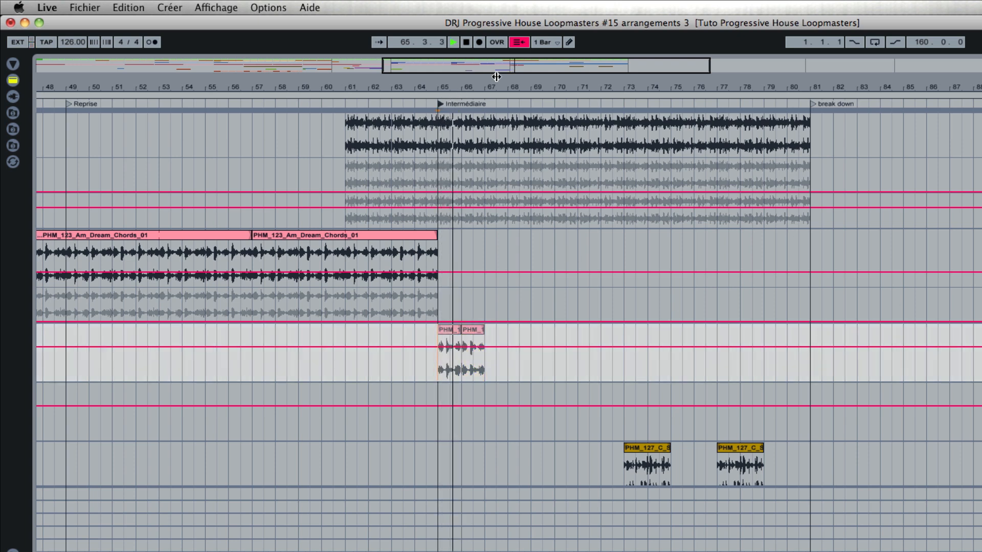
click(520, 43)
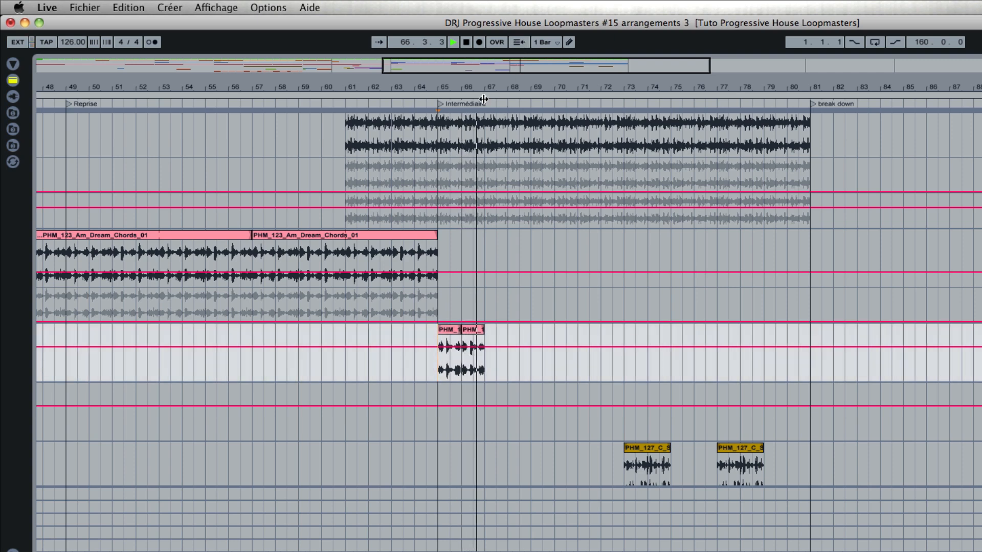
key(space)
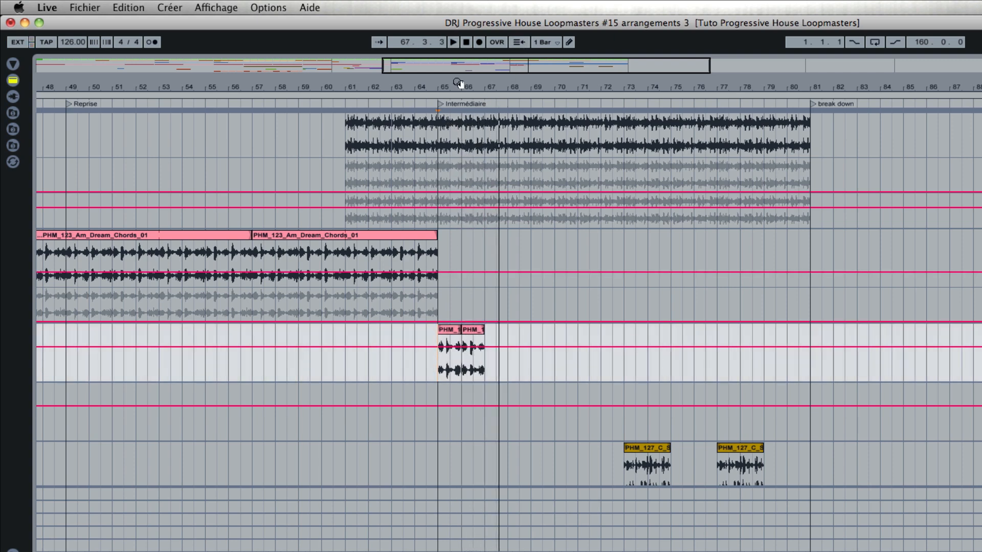
Check the Chord Pad Variations clips in the Session view and play the arrangement from Intermédiaire again.
key(Tab)
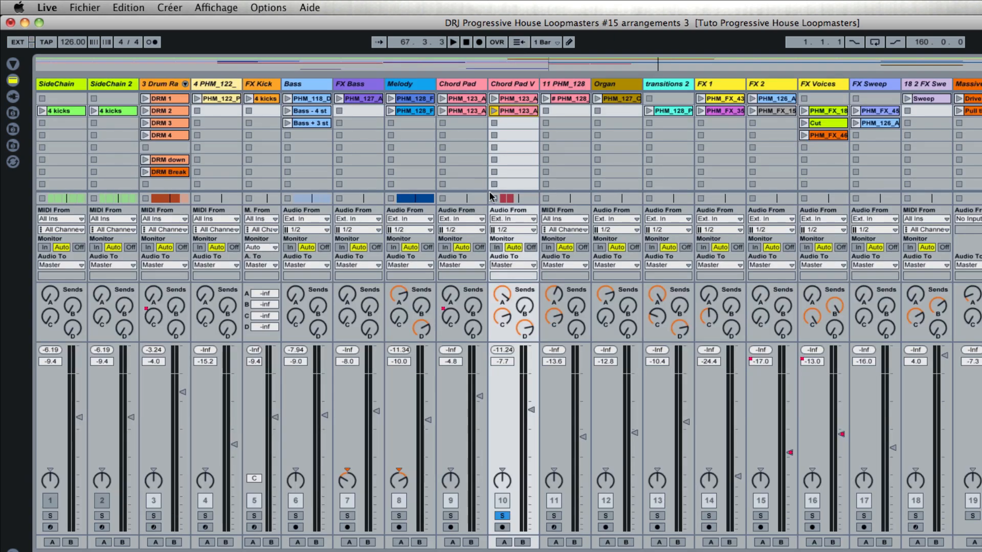
key(Tab)
key(space)
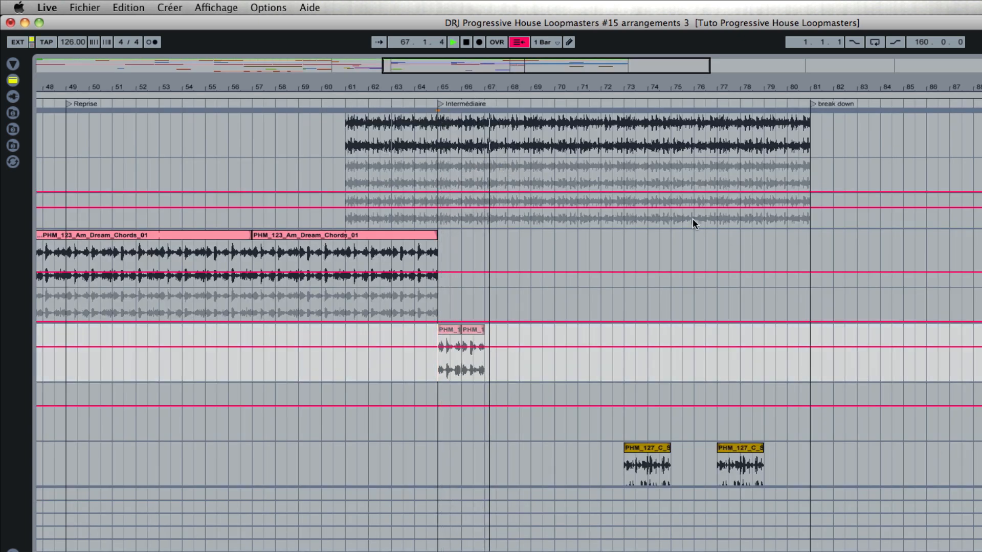
Switch playback back to the arrangement, listen to the two Chord Pad Variations clips from the Intermédiaire marker, and stop.
scroll(575, 225, up, 6)
click(519, 44)
scroll(561, 194, down, 8)
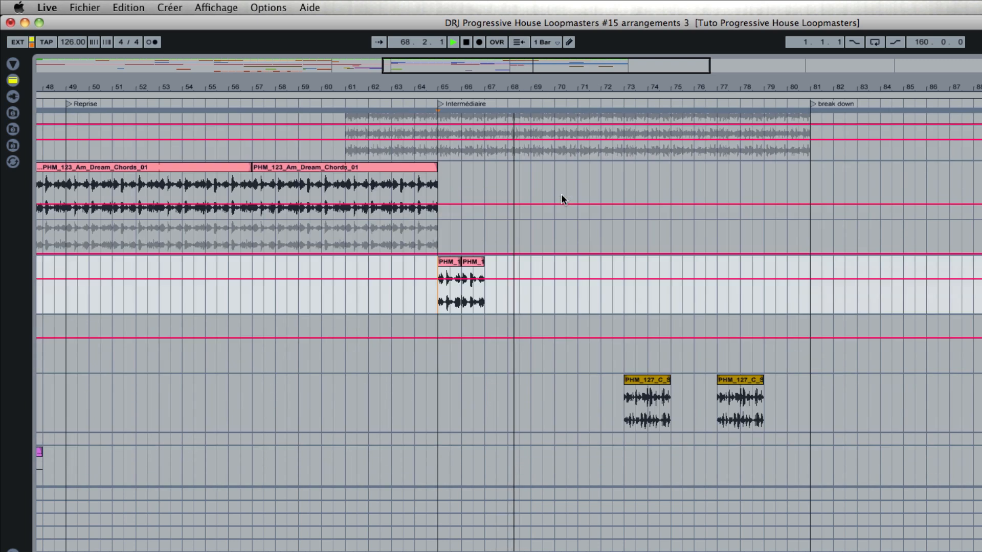
click(439, 104)
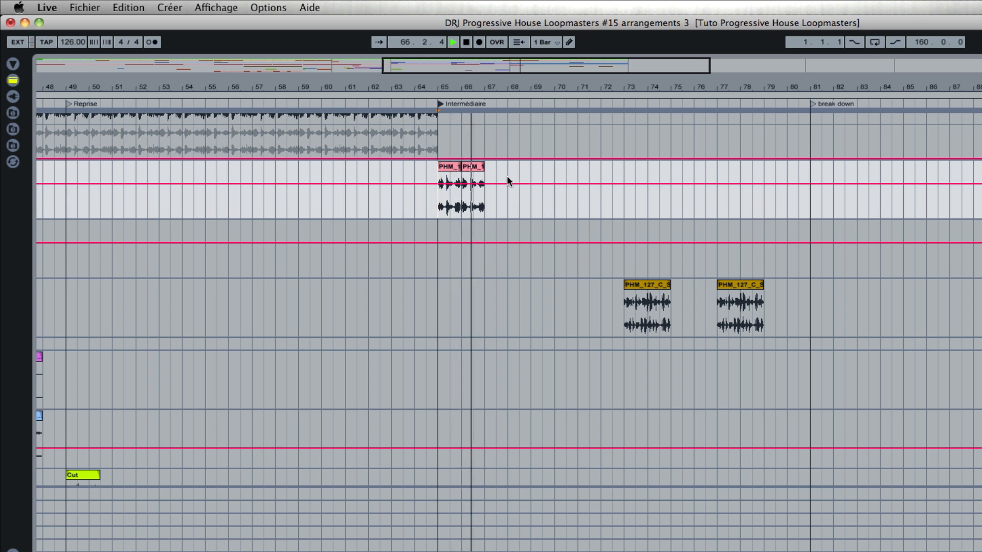
scroll(506, 180, left, 1)
scroll(504, 176, left, 1)
key(space)
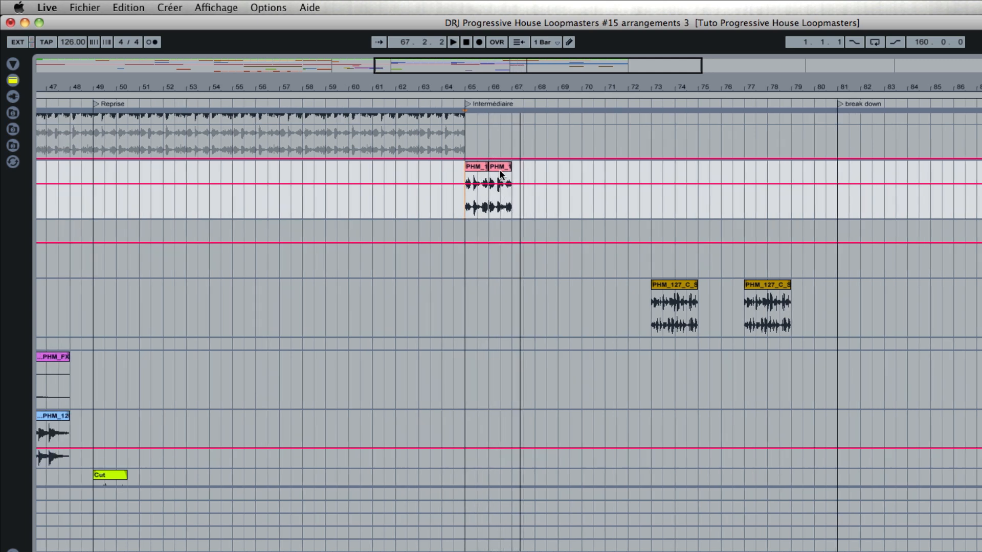
Copy the one-bar Chord Pad Variations clips to bars 67 and 68 to complete a four-bar phrase.
mouse_move(500, 169)
mouse_down()
mouse_move(527, 170)
mouse_move(500, 167)
mouse_up()
click(482, 169)
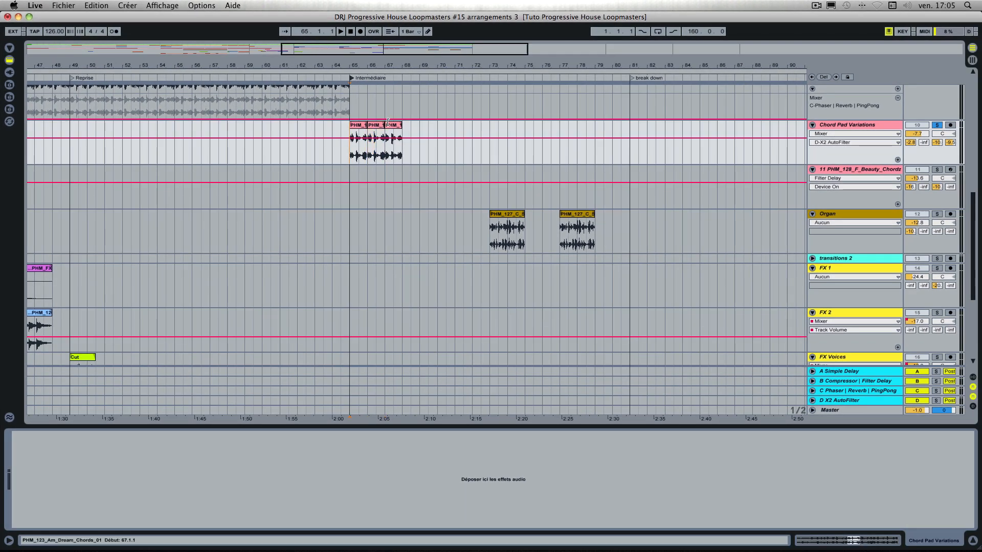
double_click(493, 158)
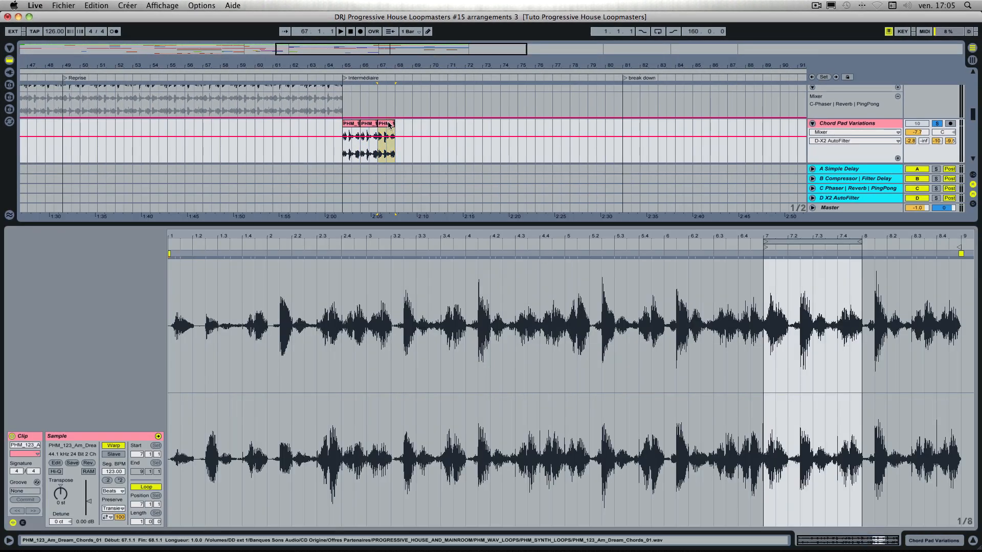
click(387, 128)
drag(387, 128, 404, 128)
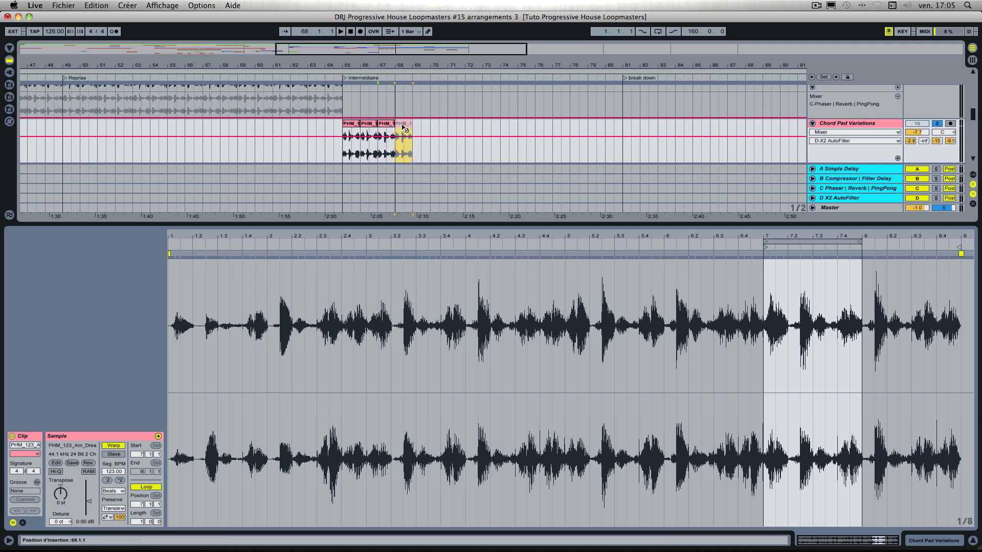
Play the four-bar Chord Pad Variations phrase from Intermédiaire, hide the clip view, and replay it alongside the Melody track.
click(344, 79)
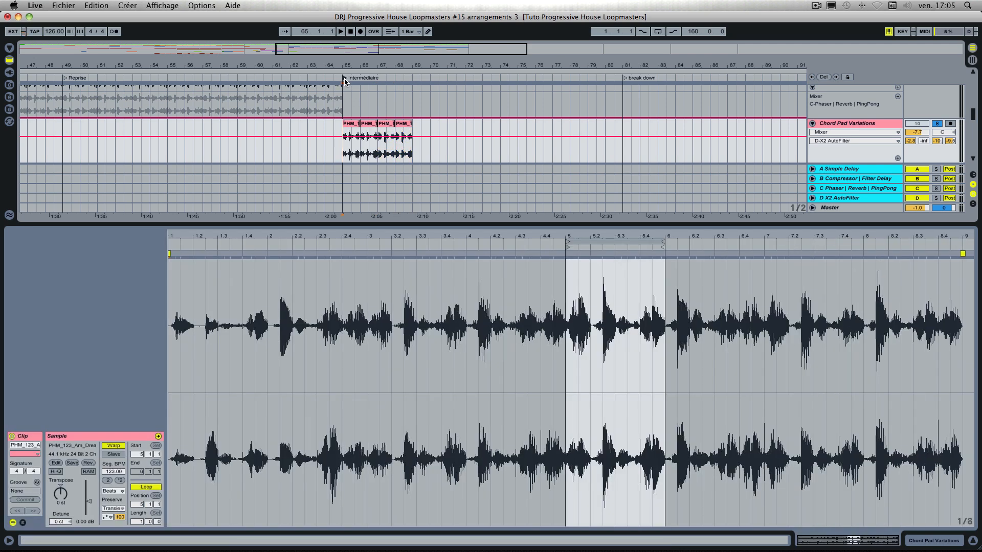
key(space)
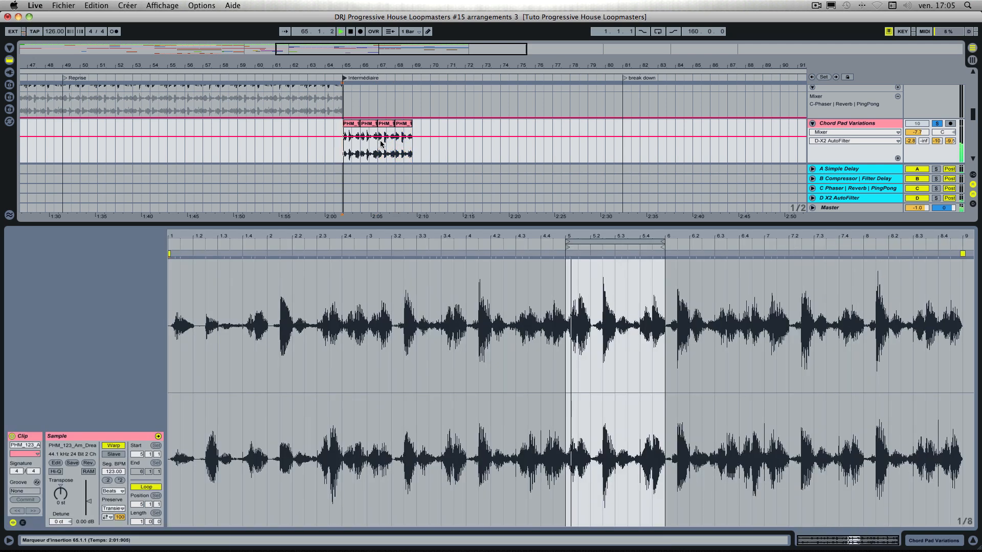
click(972, 539)
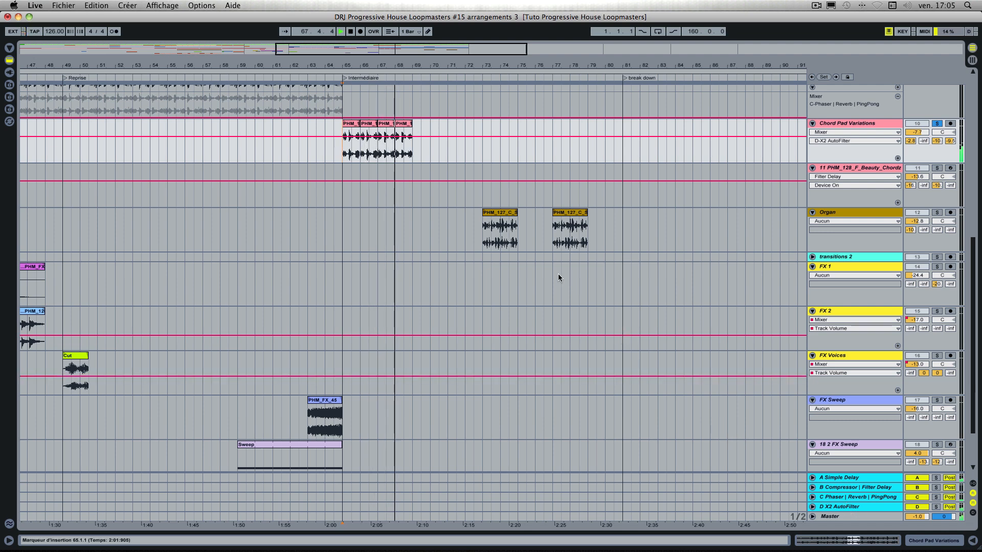
scroll(558, 278, up, 4)
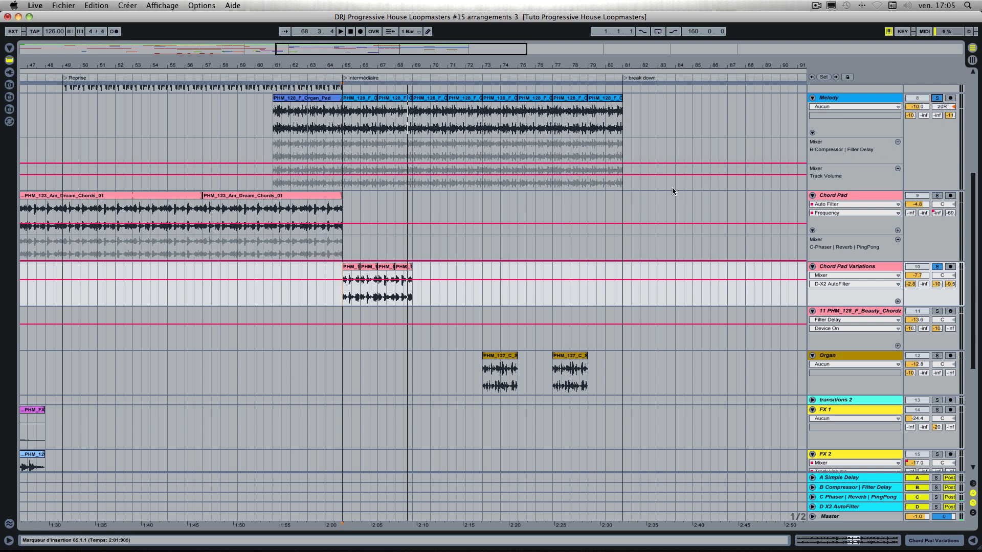
click(344, 79)
key(space)
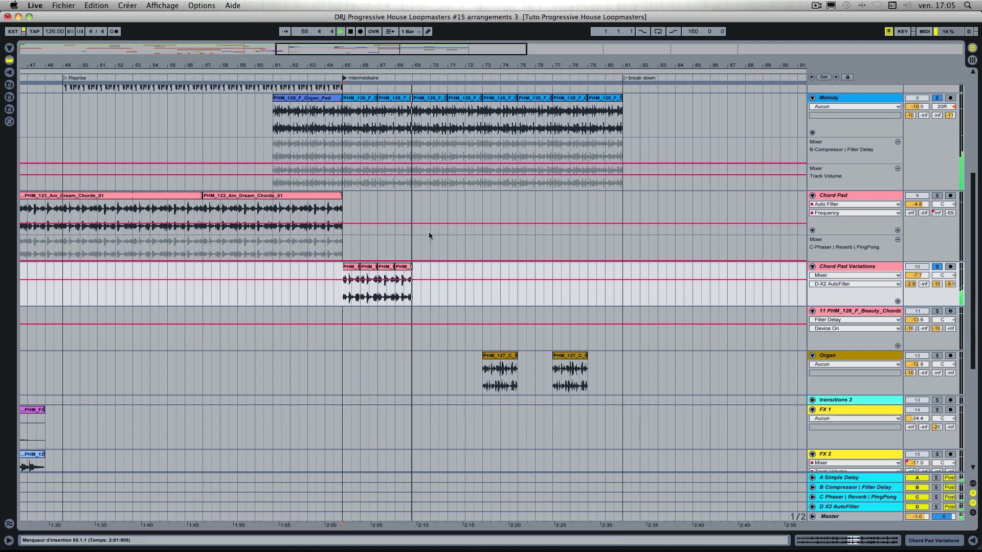
key(space)
Repeat the four Chord Pad Variations clips from bar 69 up to the break down marker at bar 81.
click(348, 270)
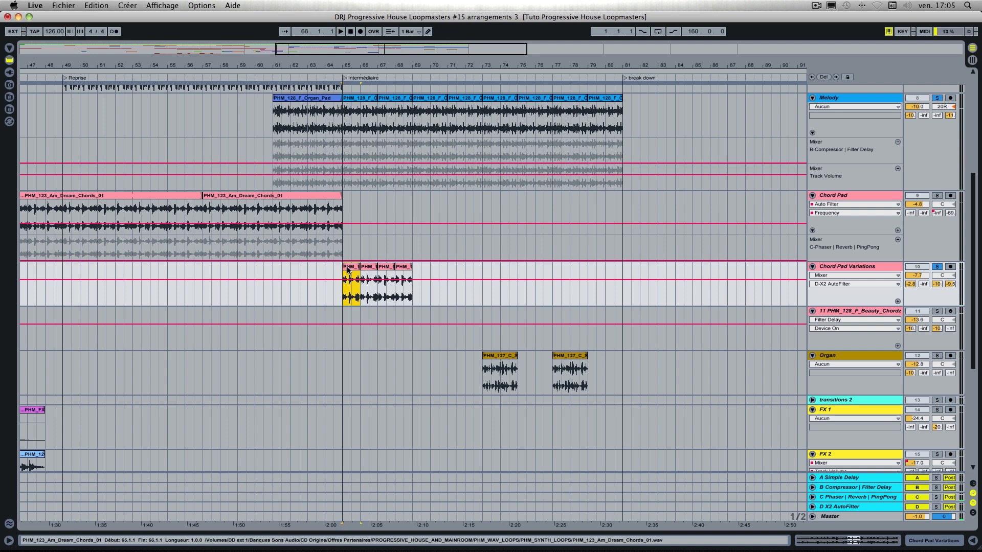
shift+click(407, 270)
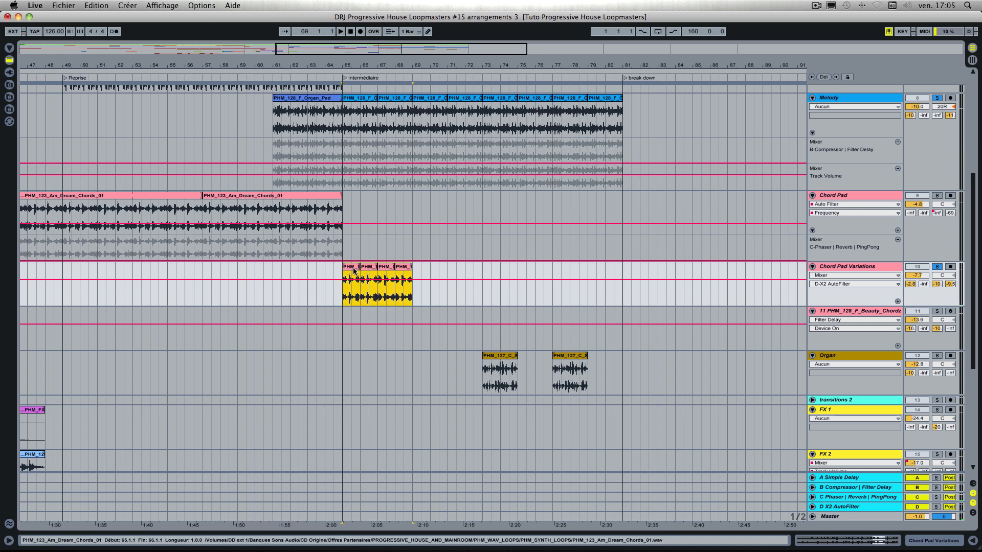
drag(352, 270, 561, 272)
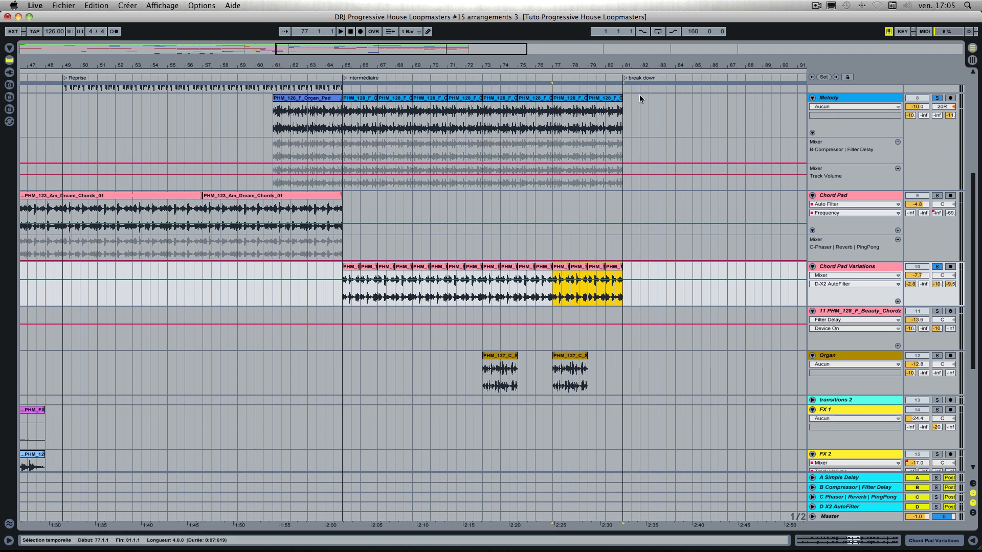
Duplicate the last Melody clip twice past the break down marker, covering bars 81 to 85.
click(602, 100)
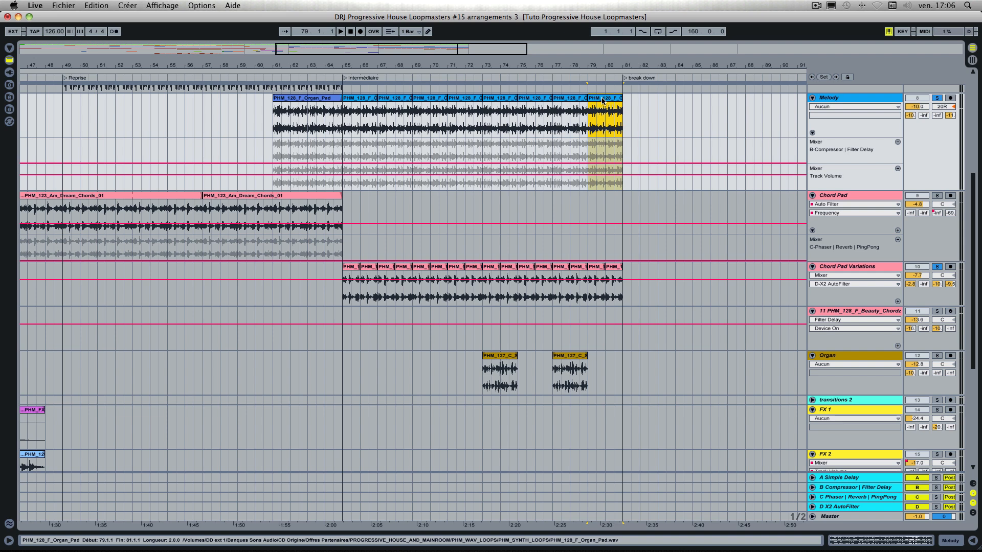
key(super+d)
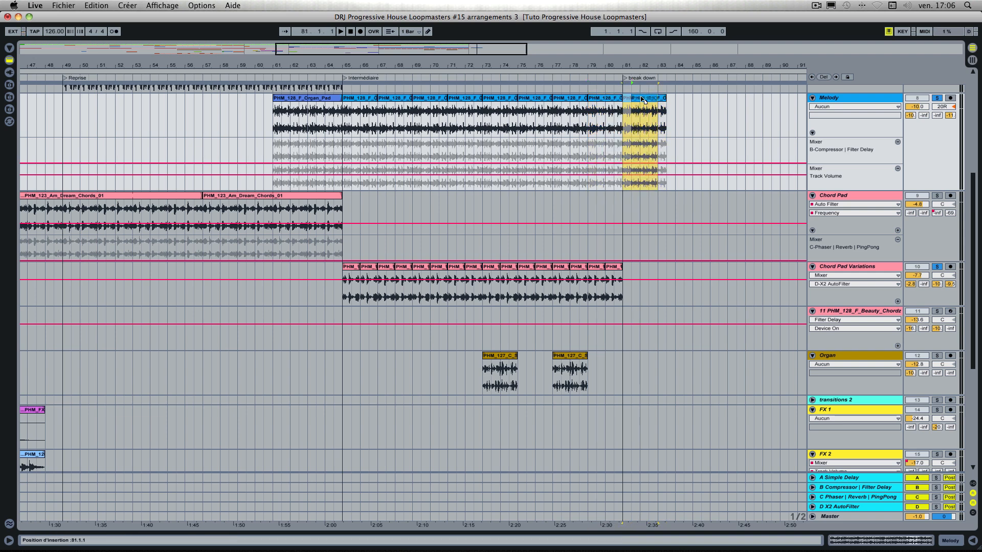
key(super+d)
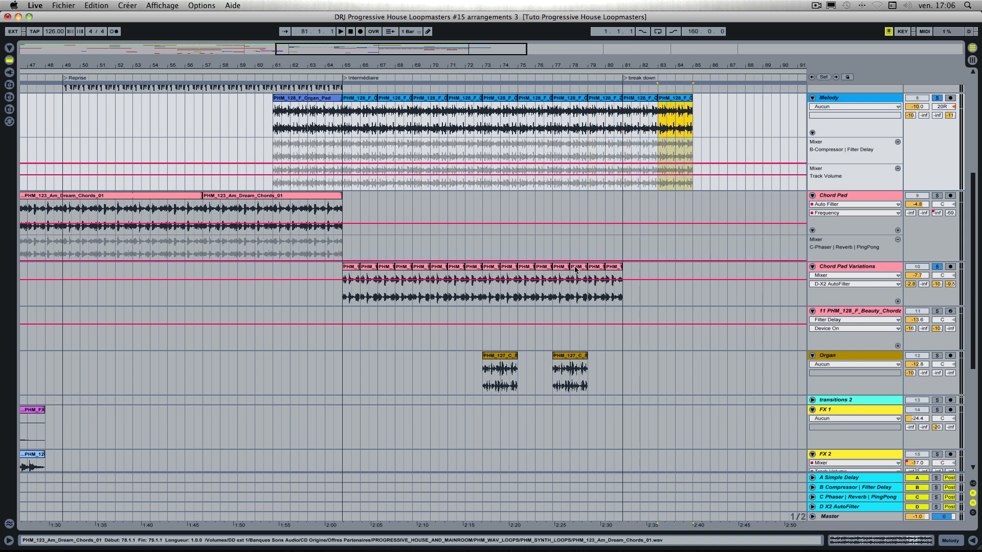
Copy the last four Chord Pad Variations clips to bar 81, right after the break down marker.
click(567, 268)
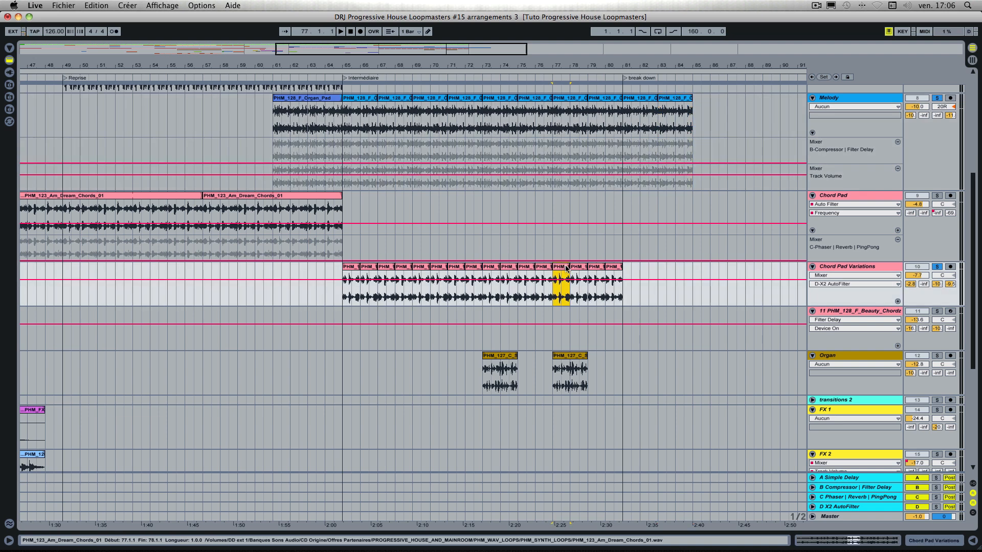
shift+click(611, 268)
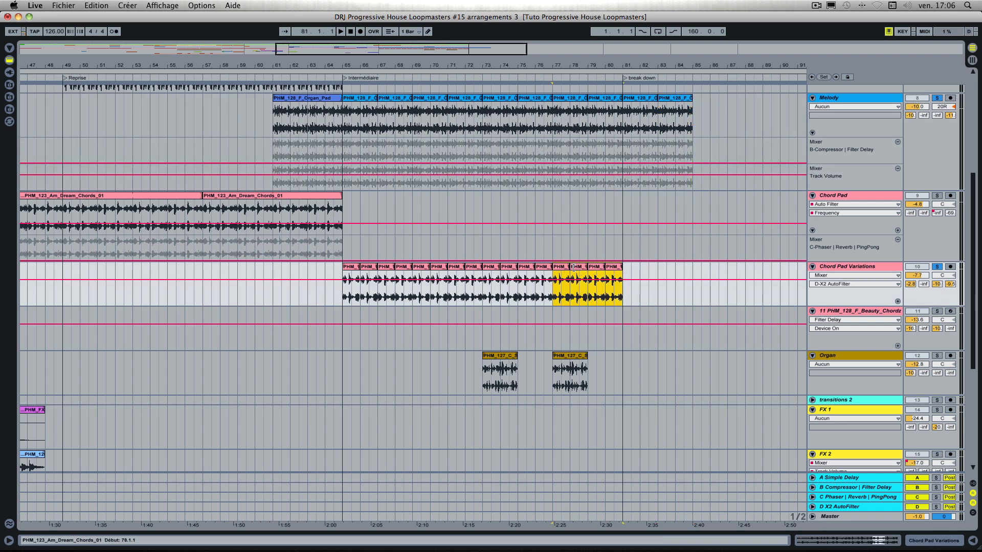
key(super+d)
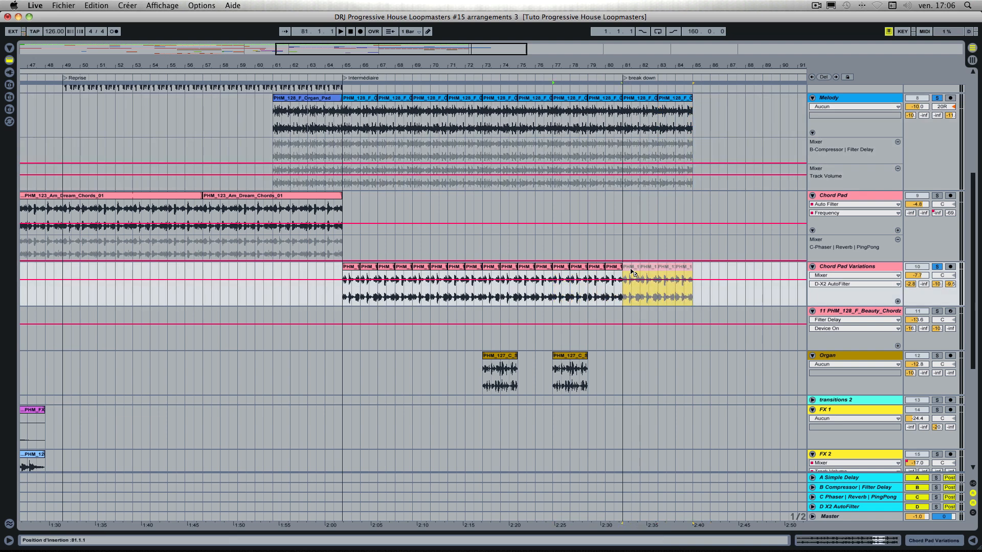
Play the arrangement from the Chute marker into Reprise with no track soloed, and review its tracks.
scroll(578, 243, up, 3)
scroll(561, 241, up, 2)
scroll(561, 241, left, 15)
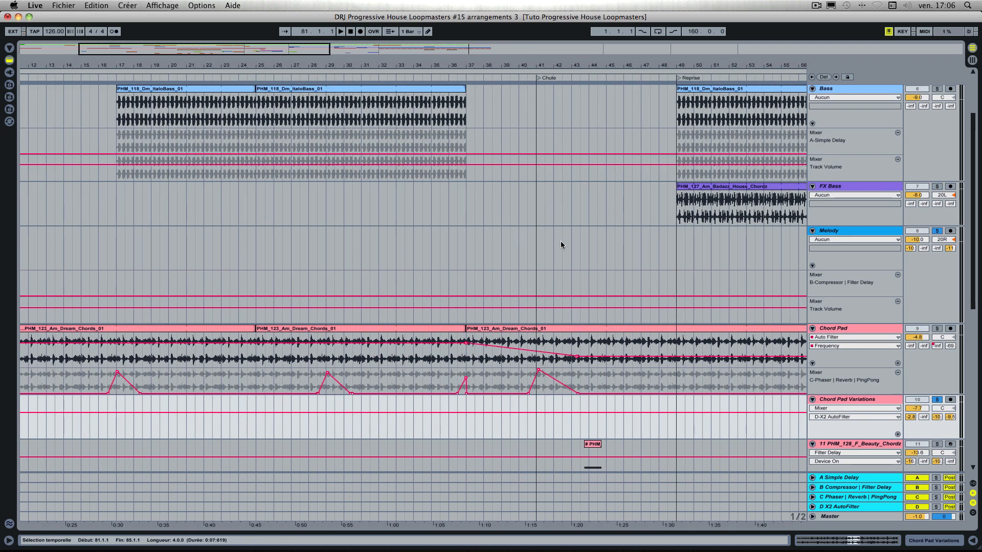
scroll(561, 245, up, 3)
scroll(561, 245, left, 1)
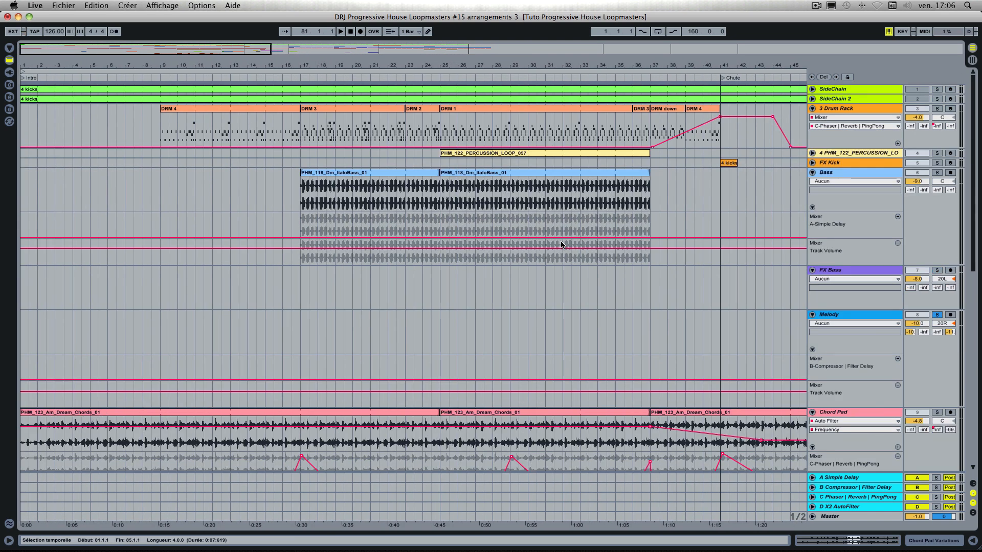
scroll(561, 244, right, 5)
click(498, 100)
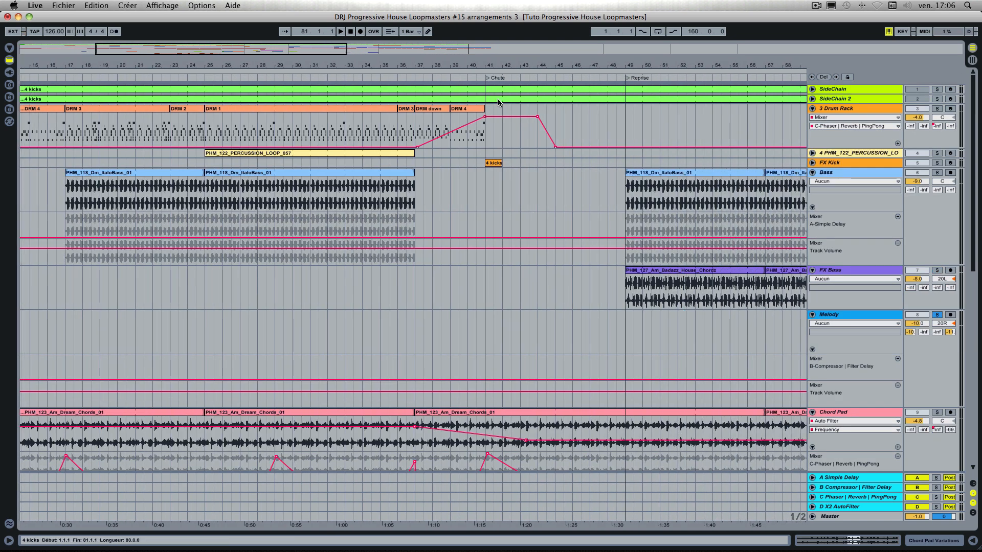
click(486, 78)
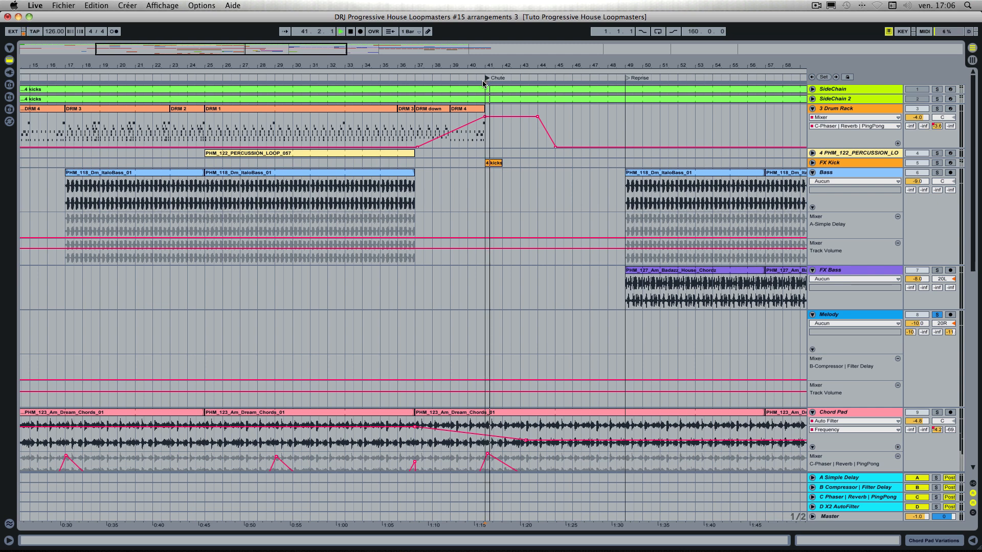
key(space)
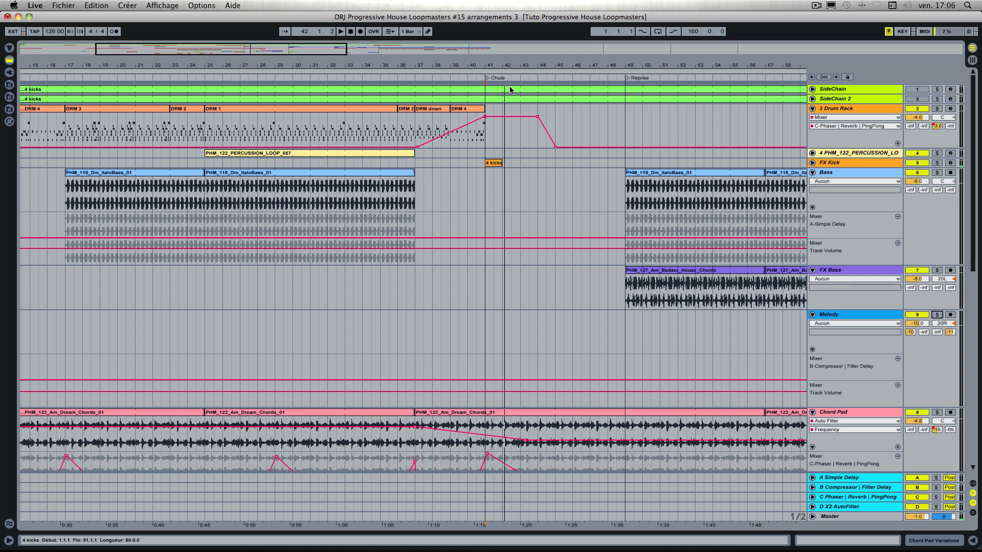
key(space)
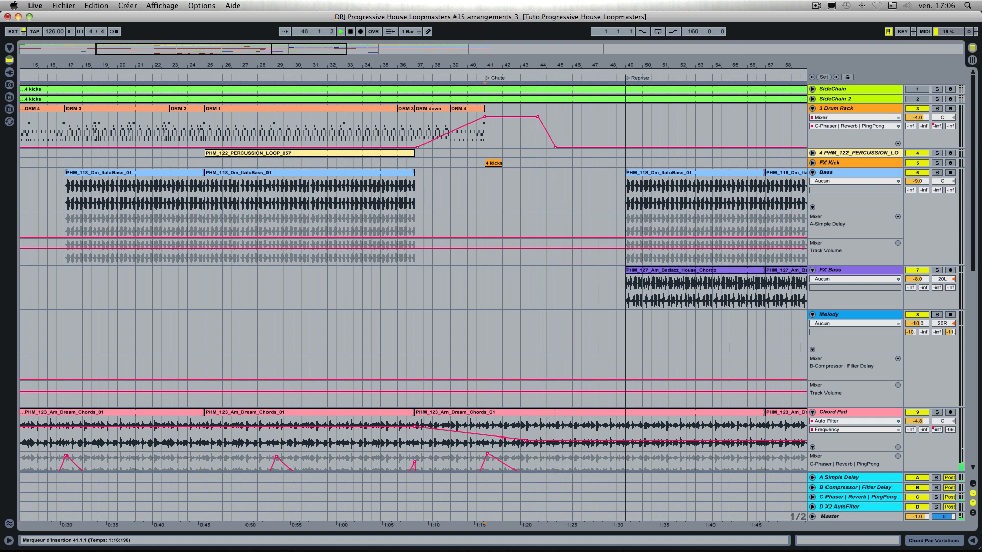
scroll(338, 186, down, 10)
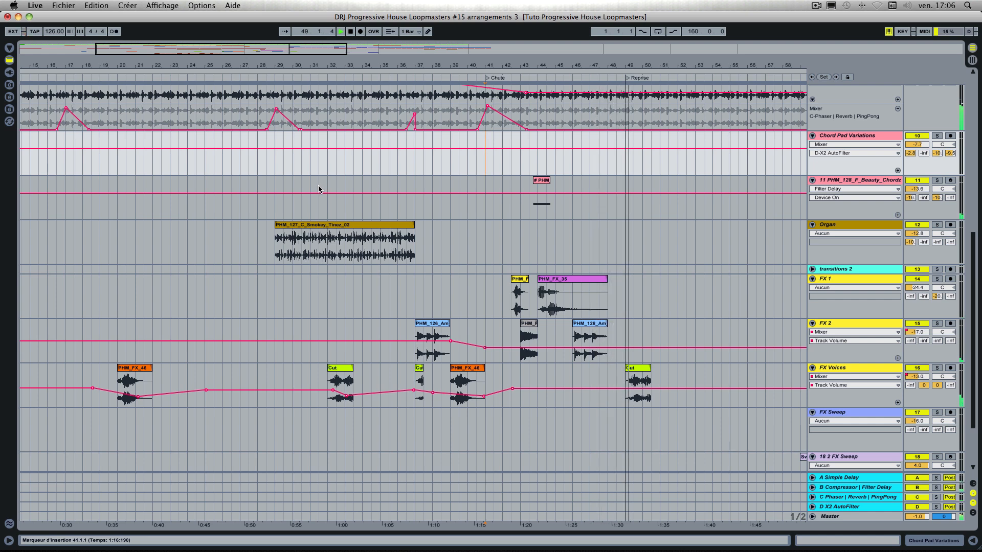
scroll(329, 189, up, 10)
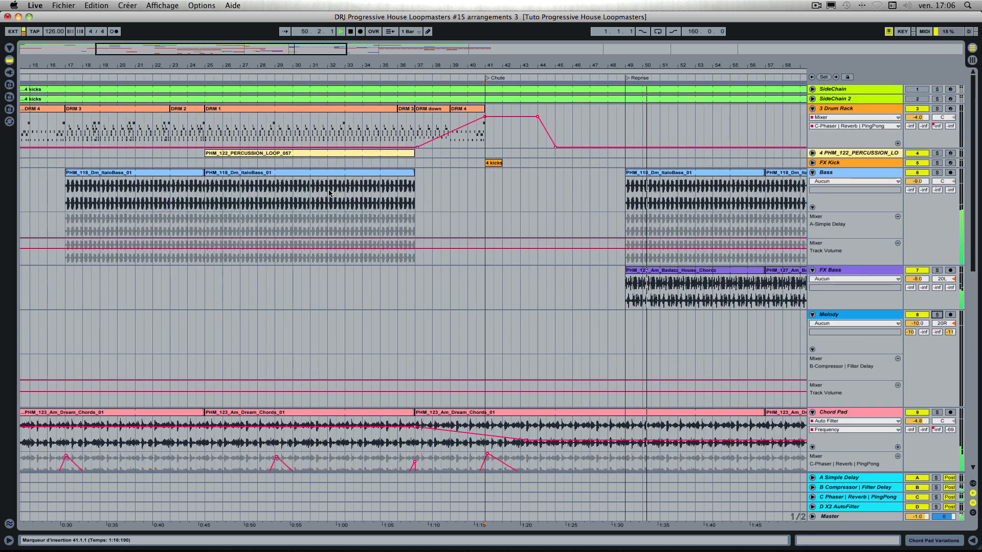
Add Bass Track Volume automation points at bar 44 and just before bar 49, lowering the second to -inf.
scroll(332, 192, right, 5)
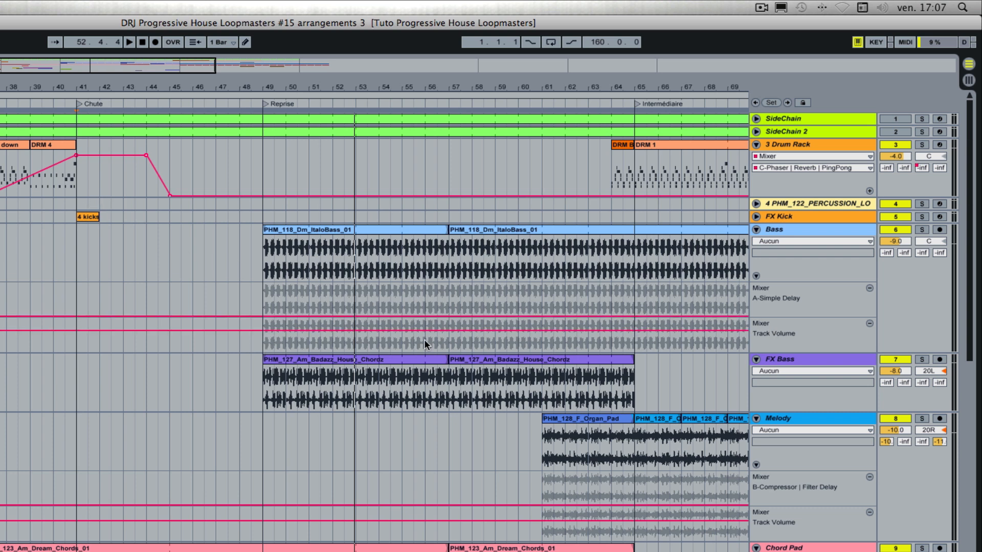
click(263, 332)
click(151, 330)
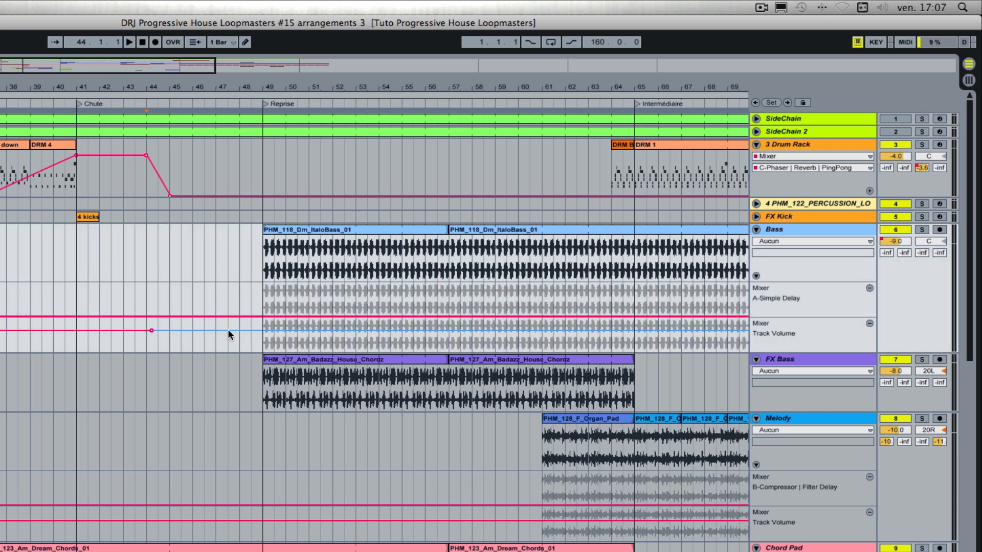
click(262, 330)
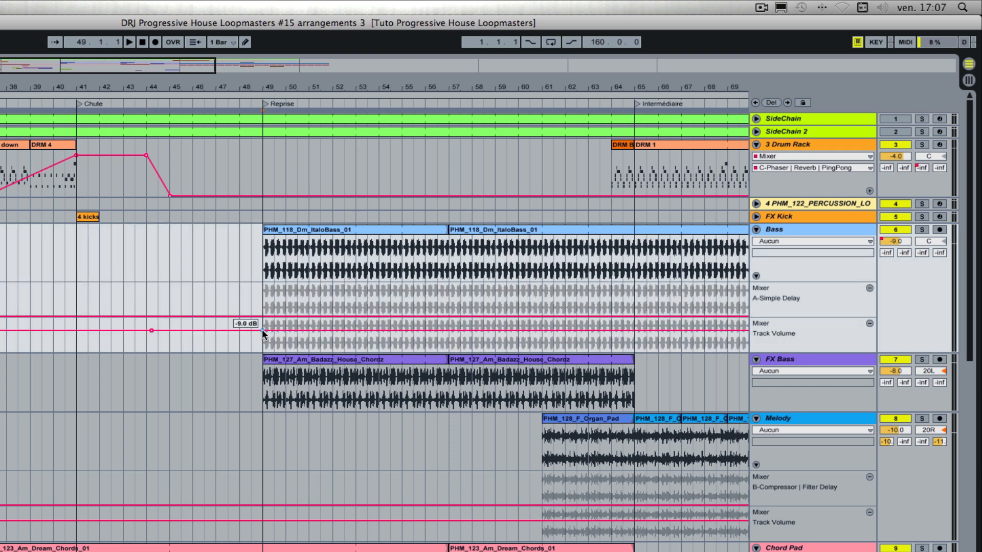
drag(262, 330, 262, 352)
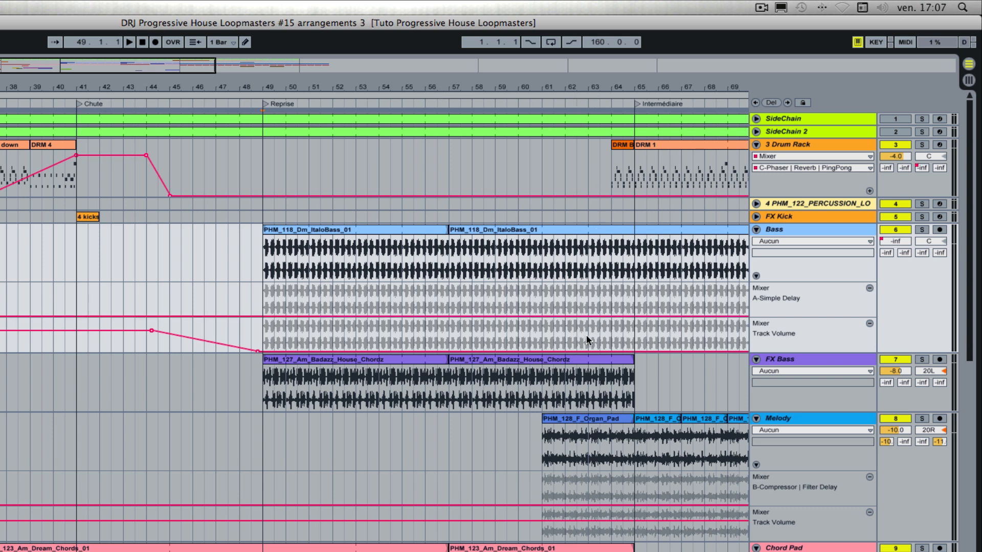
Add a Bass Track Volume automation point at bar 63 and set it to -5.0 dB for a gradual rise through Reprise.
drag(588, 352, 590, 325)
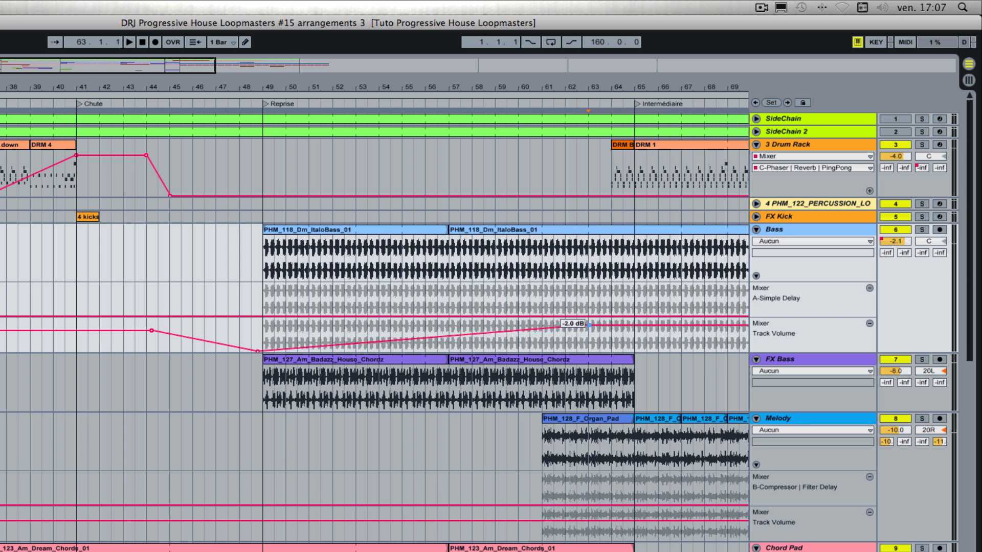
drag(589, 324, 589, 322)
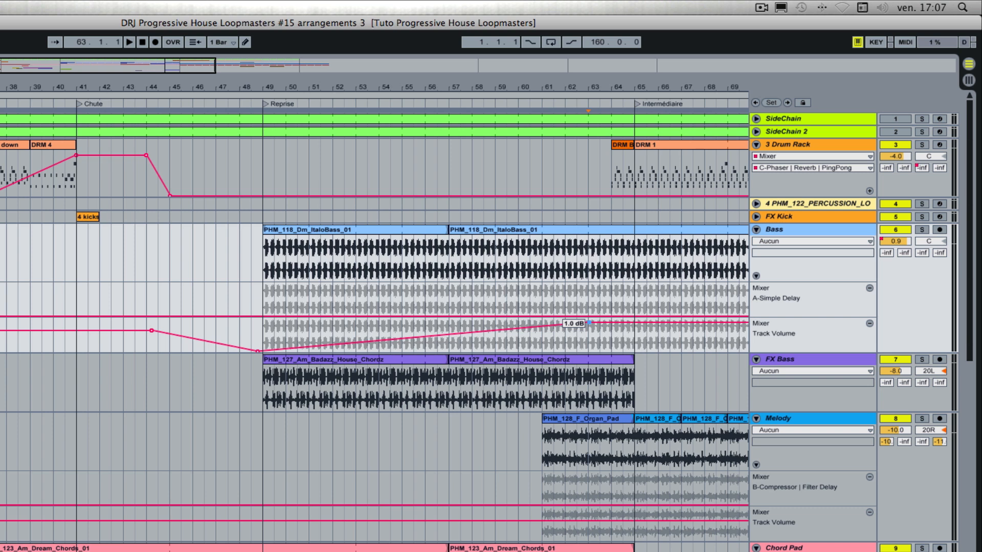
drag(589, 323, 589, 326)
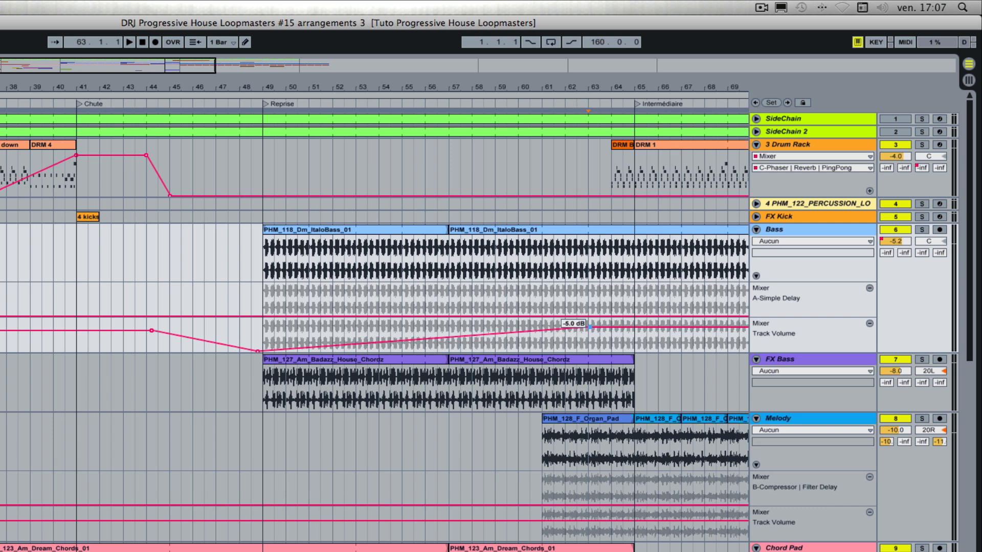
Move the last Bass Track Volume automation point to bar 57 at -16.0 dB and play the soloed Bass into Reprise.
drag(589, 326, 451, 337)
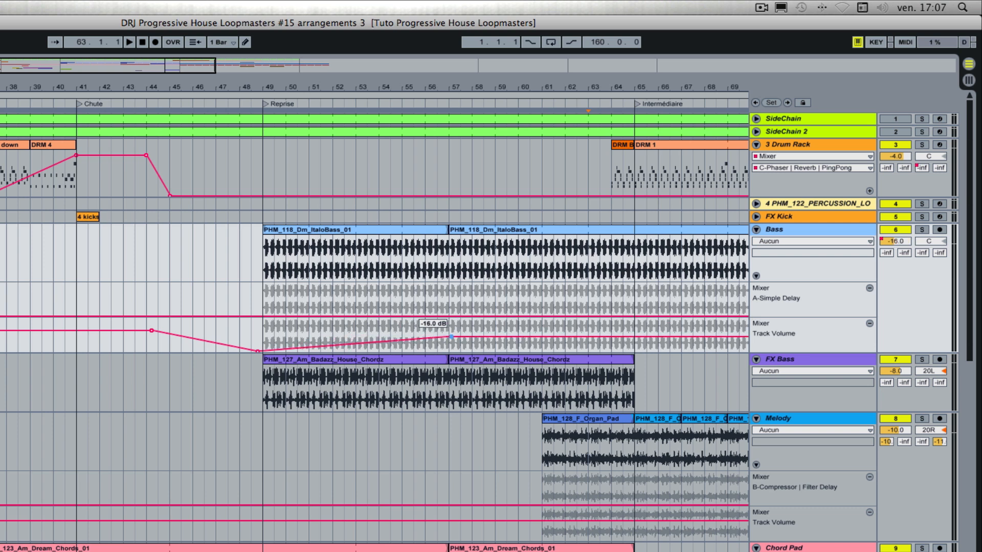
drag(446, 337, 450, 337)
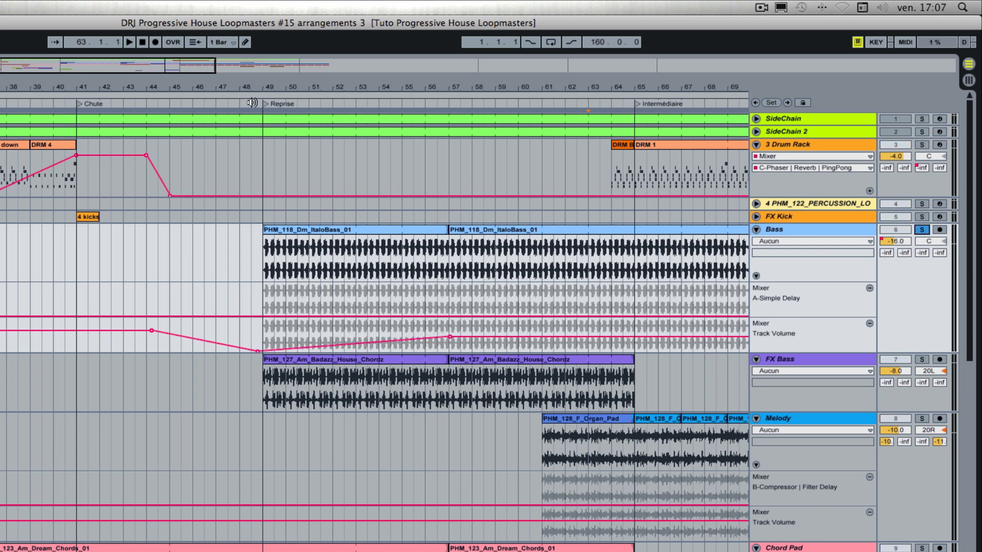
click(226, 104)
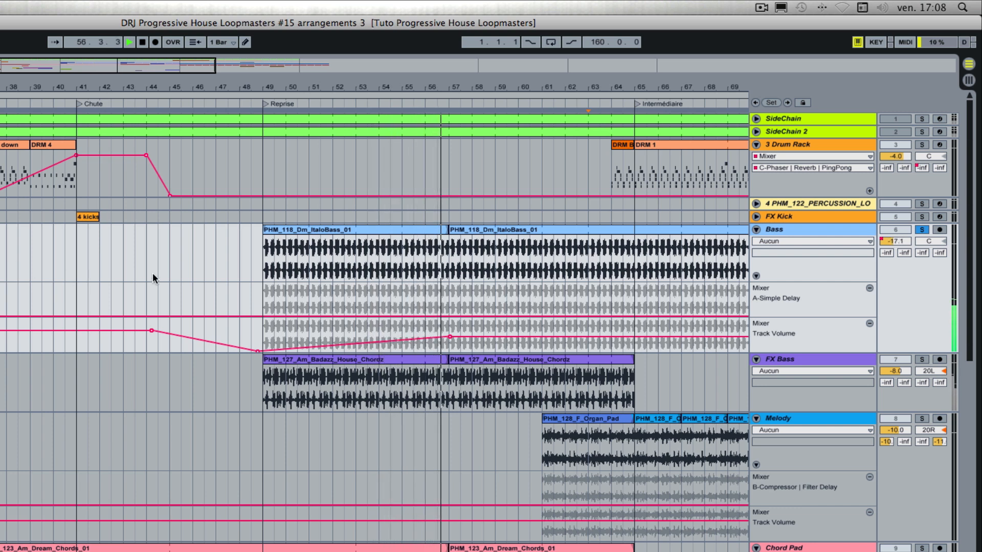
key(space)
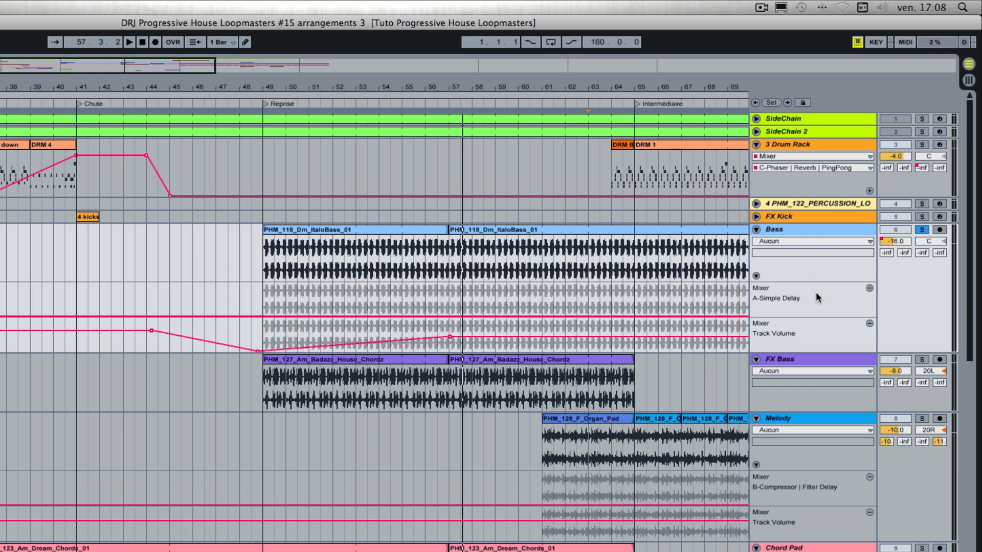
Automate the Bass track's D-X2 AutoFilter send, adding a point at bar 49 and raising the send to about -3.0 dB at bar 63.
click(802, 241)
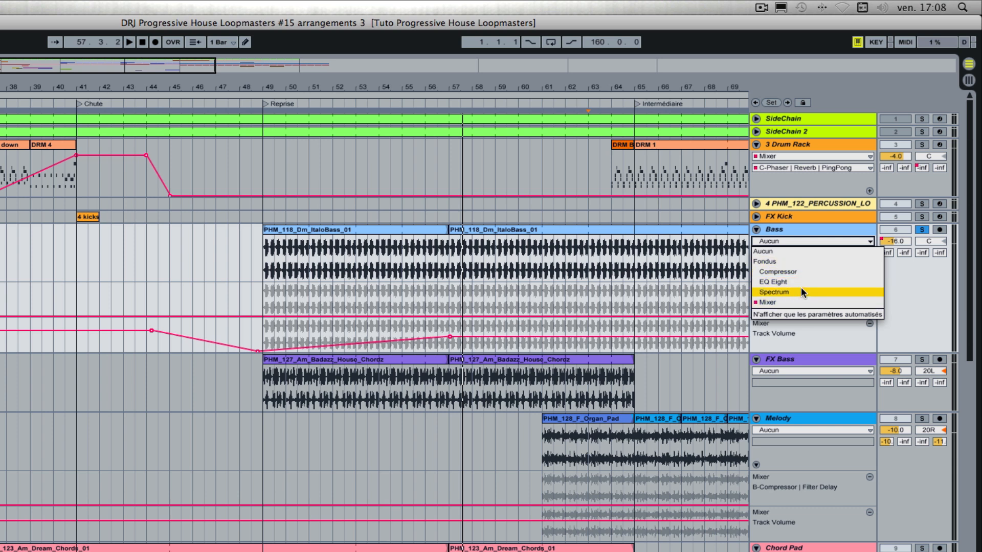
click(775, 301)
click(788, 252)
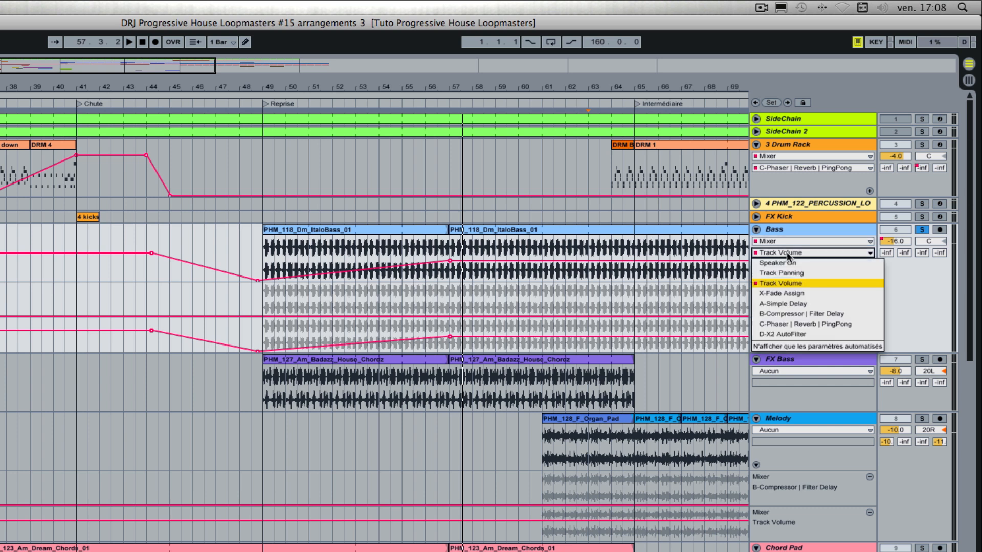
click(786, 334)
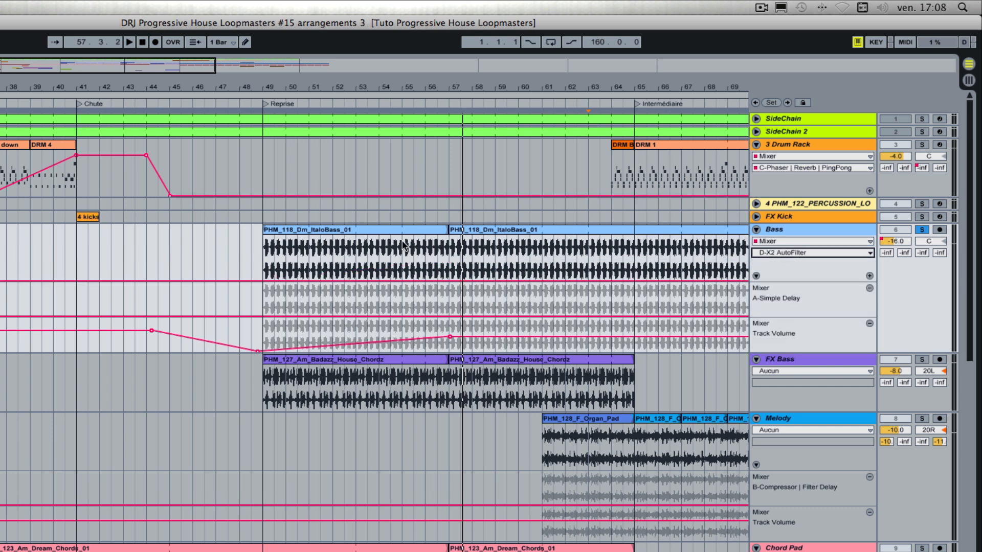
click(262, 280)
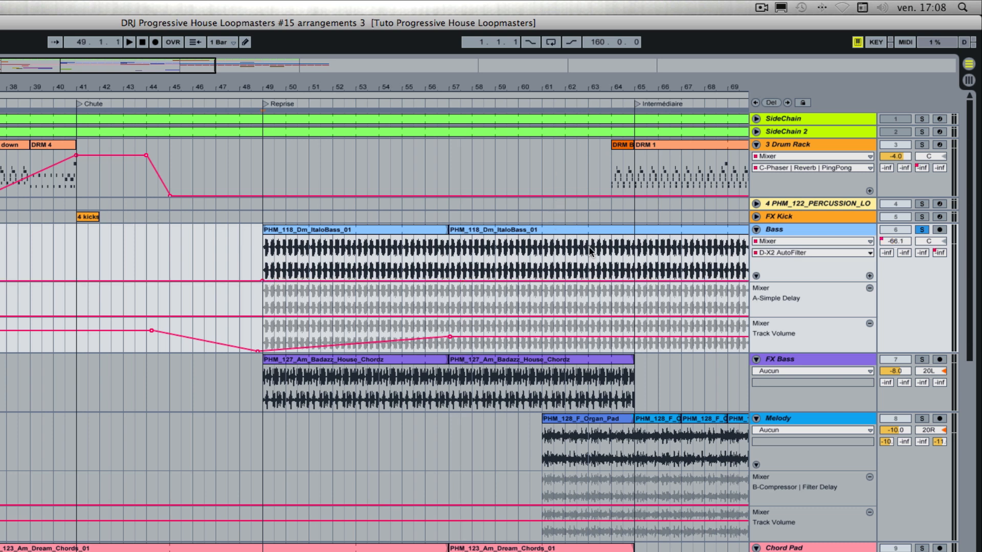
drag(588, 279, 590, 239)
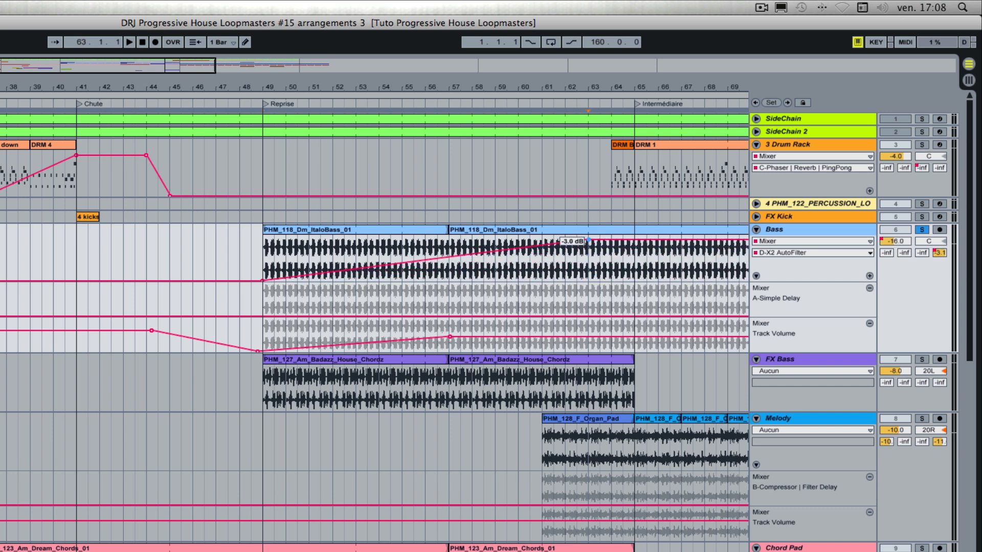
Drop the Bass D-X2 AutoFilter send abruptly to -inf at bar 65, the Intermédiaire marker, and play the soloed Bass from Reprise.
click(640, 241)
drag(640, 241, 634, 281)
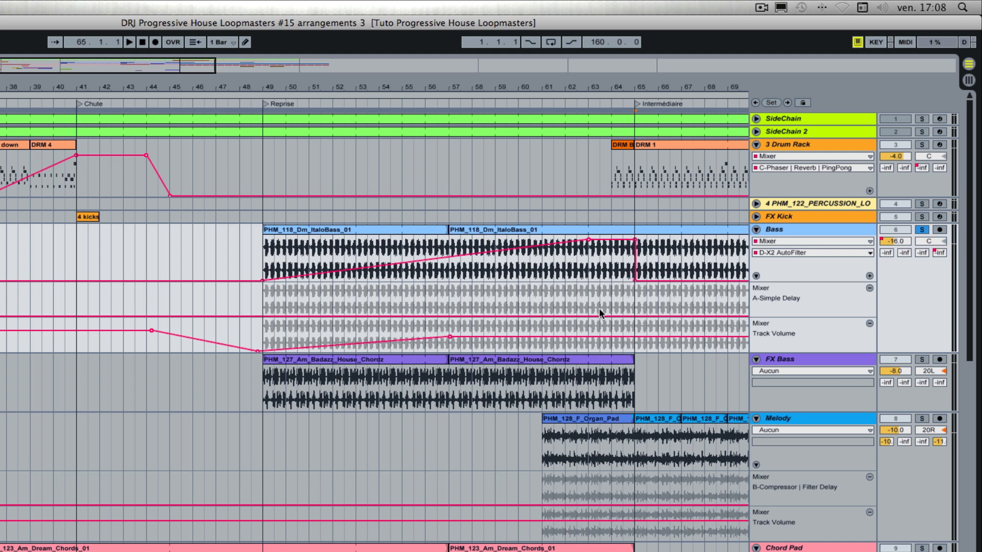
click(264, 103)
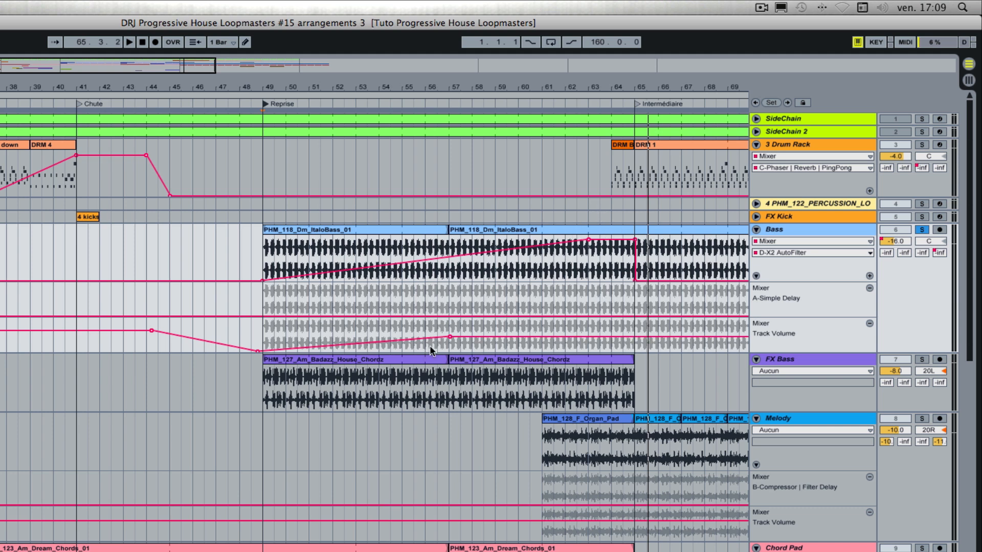
Add FX Bass Track Volume automation points midway through bar 46 and just before bar 49, lowering the second to the minimum.
click(782, 372)
click(778, 400)
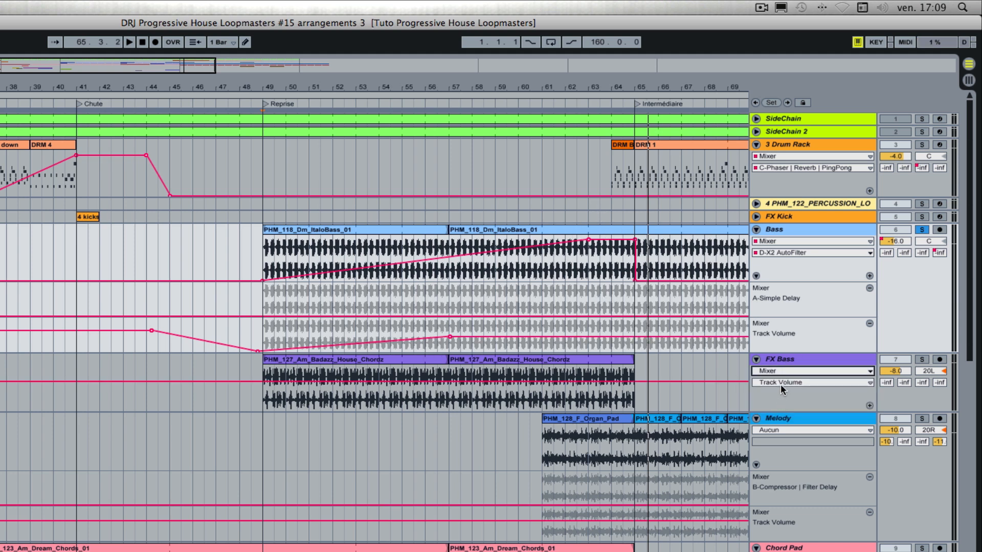
click(206, 381)
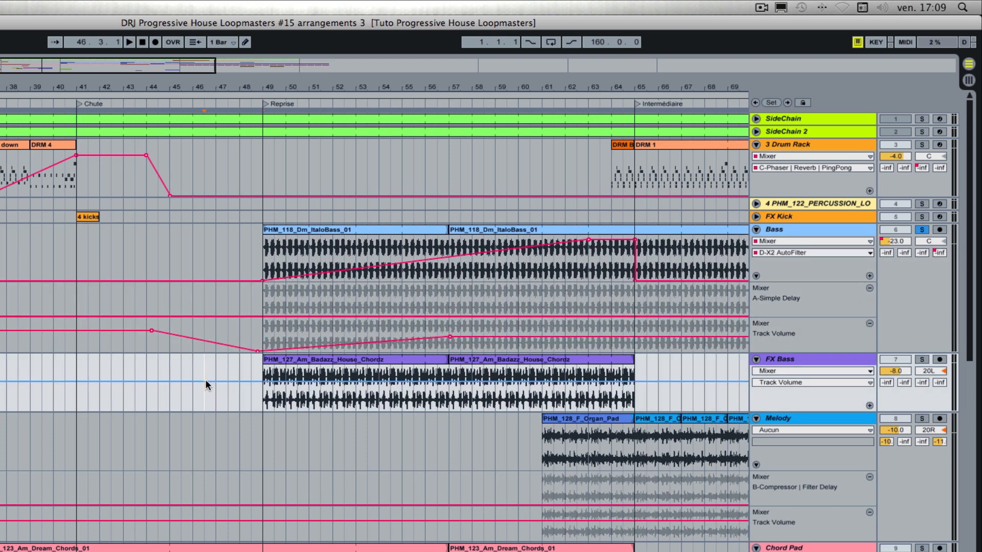
click(250, 381)
drag(251, 381, 259, 409)
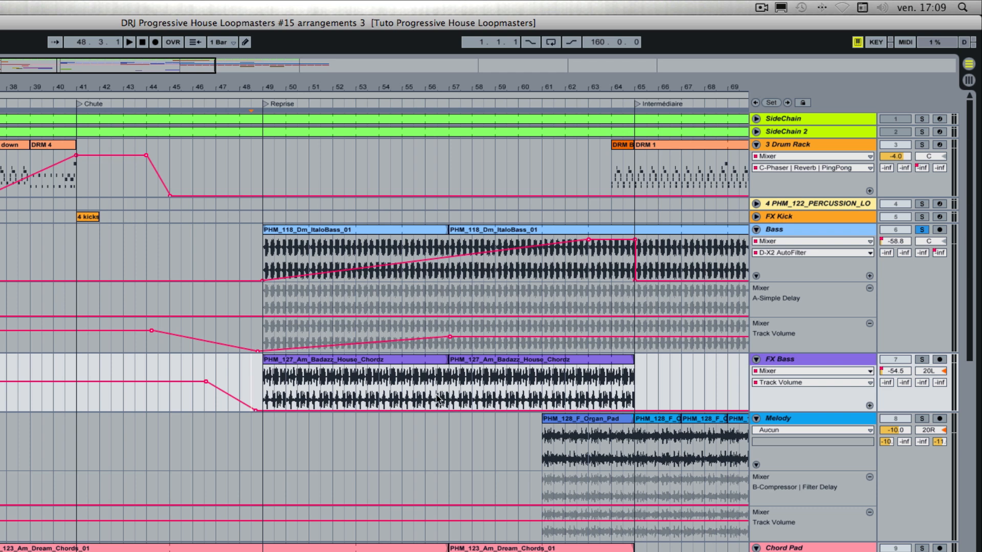
Raise the FX Bass Track Volume automation to -8.0 dB at bar 57 and play Reprise with Bass and FX Bass soloed.
drag(449, 408, 451, 382)
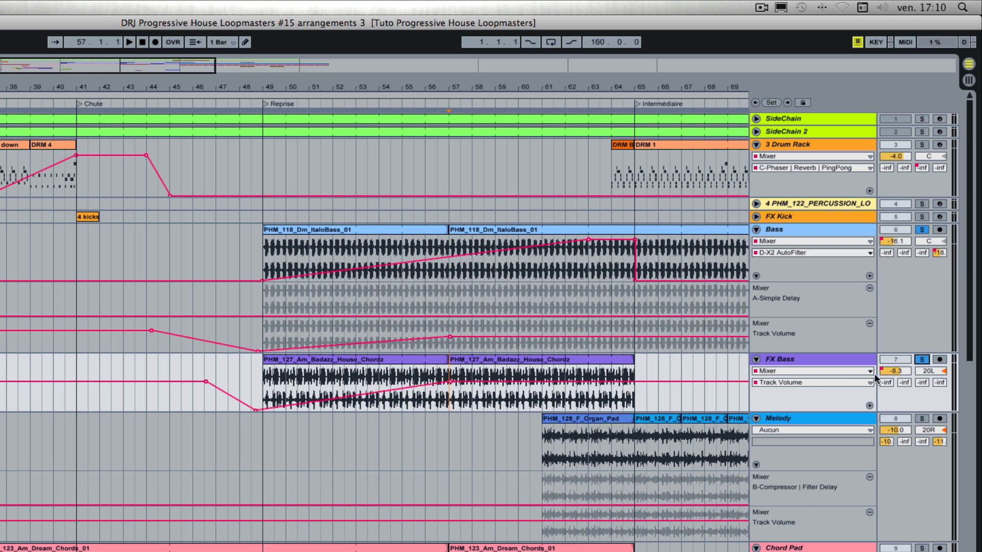
click(254, 99)
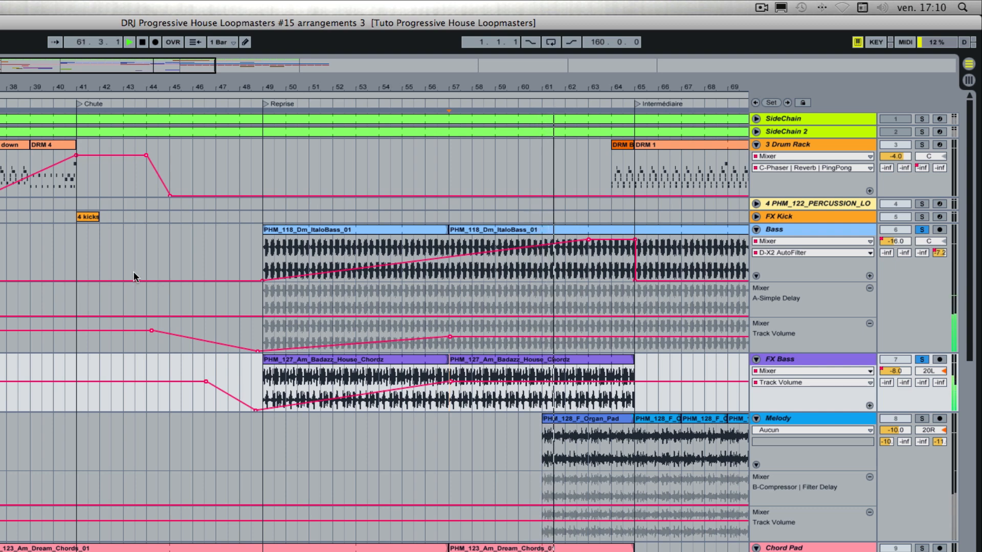
key(space)
Add Melody Track Volume automation points at bar 59, at bar 61 lowered to -inf, and at bar 65 raised to -10.0 dB.
scroll(180, 296, down, 5)
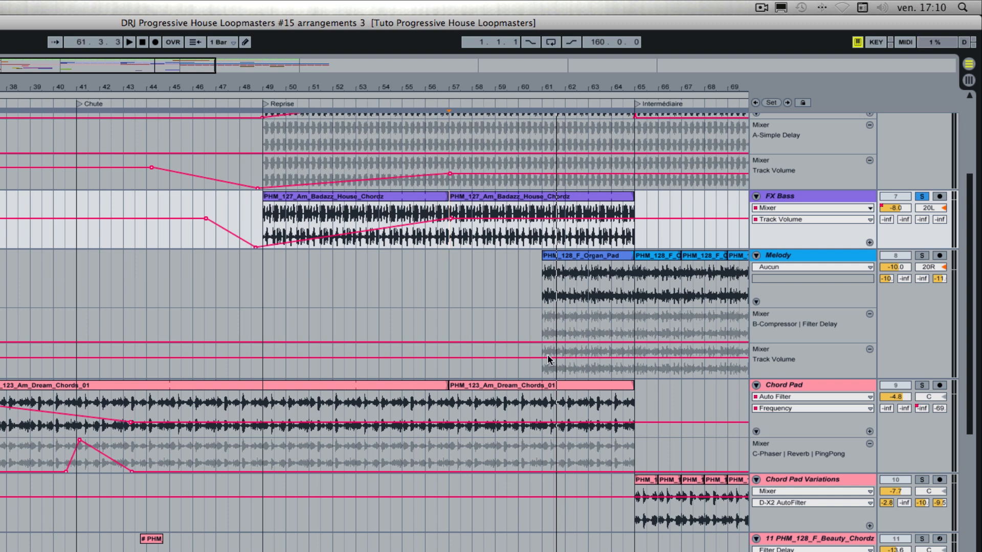
scroll(554, 326, down, 2)
scroll(553, 325, right, 2)
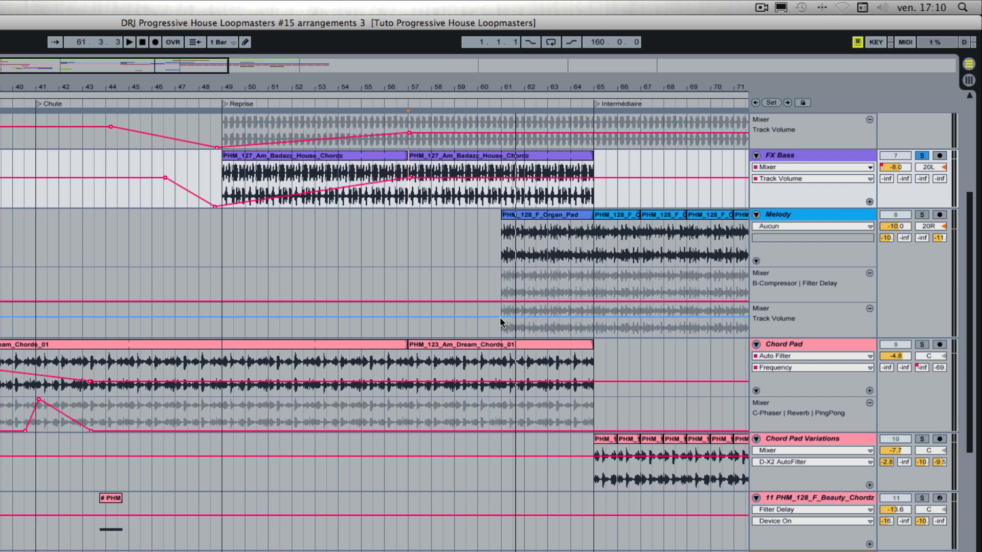
click(470, 317)
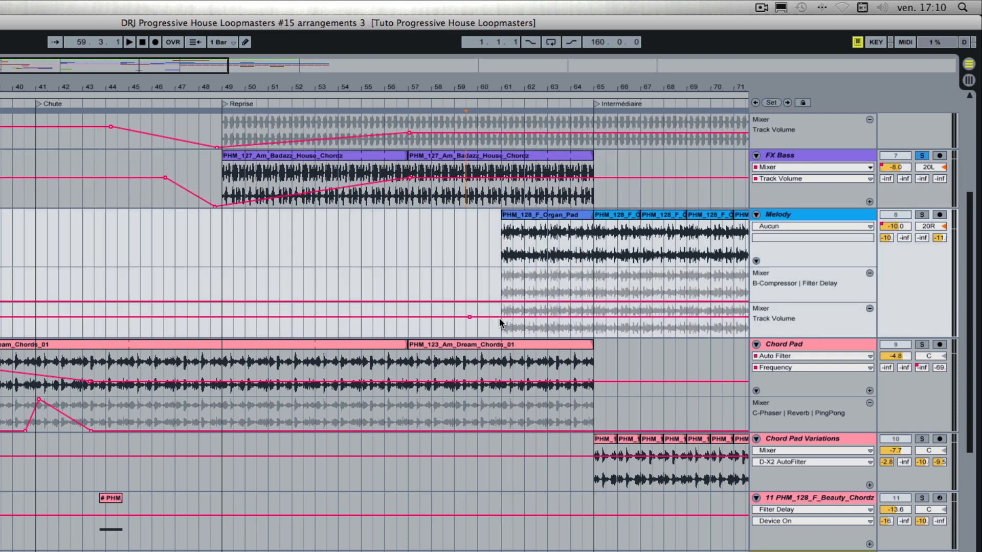
drag(502, 317, 500, 336)
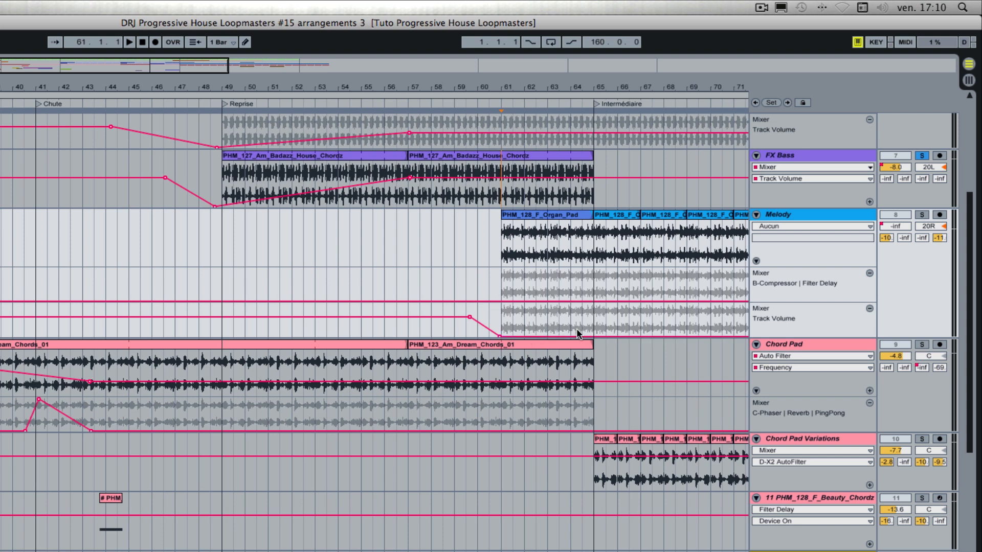
drag(593, 337, 593, 317)
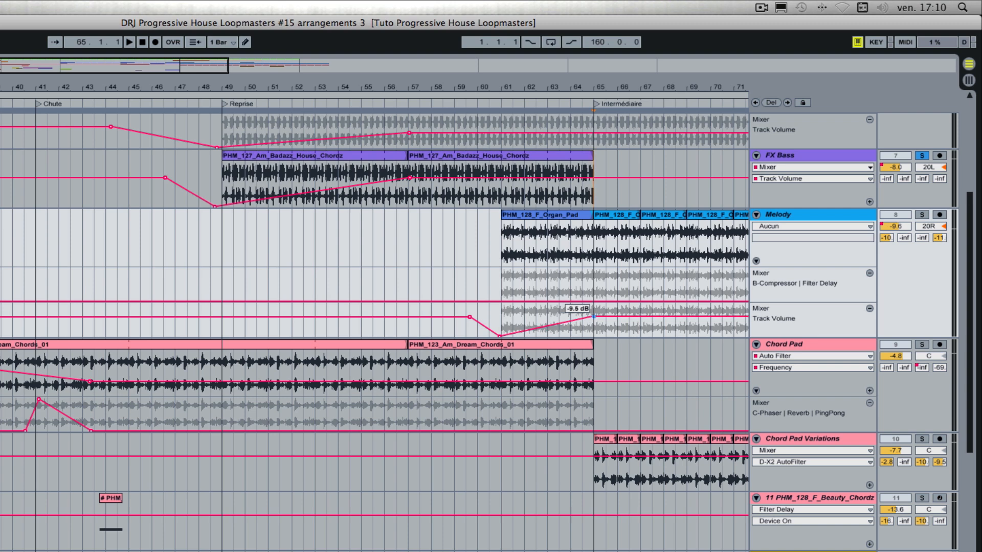
drag(594, 316, 593, 318)
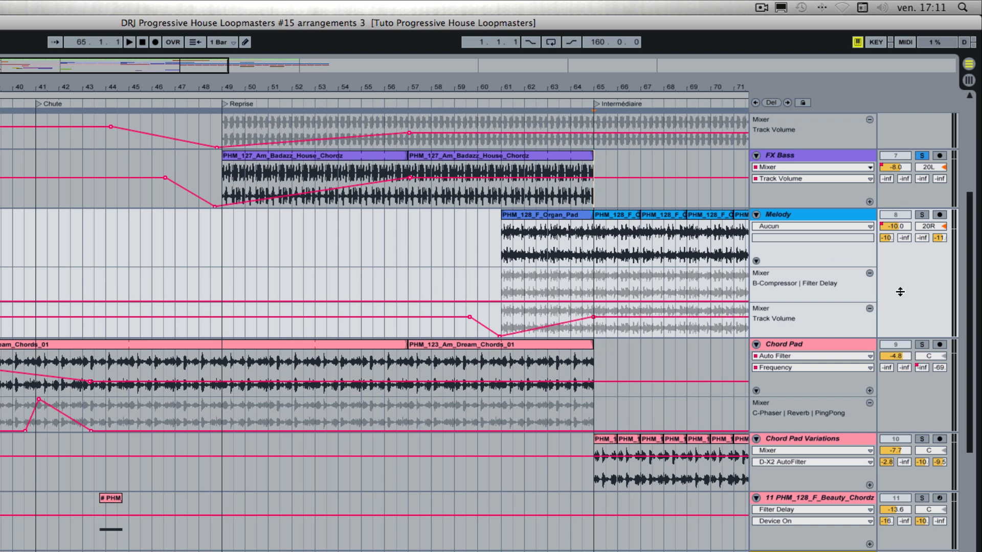
Play the arrangement from just before Reprise into Intermédiaire with no track soloed, and review the automation and clips on all tracks.
scroll(678, 257, up, 5)
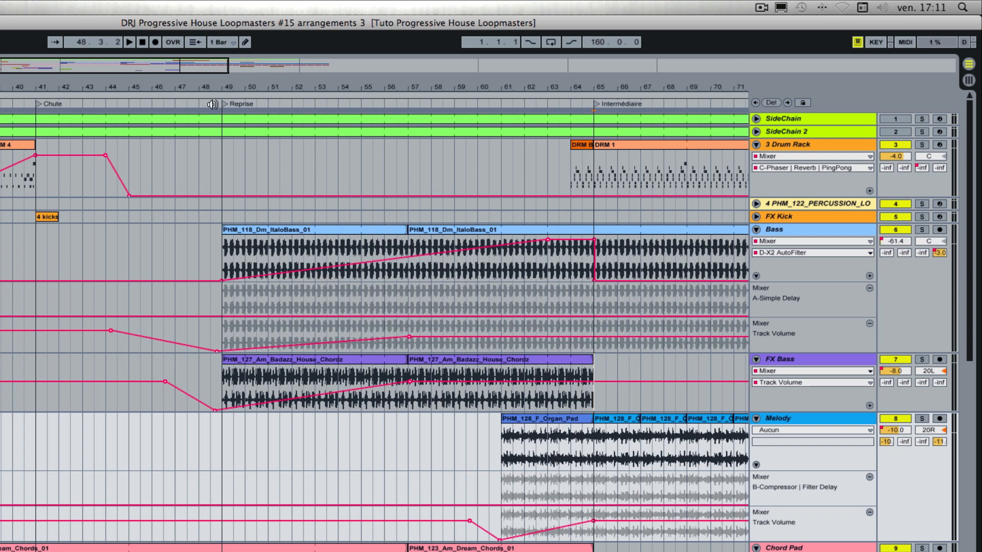
scroll(324, 246, down, 3)
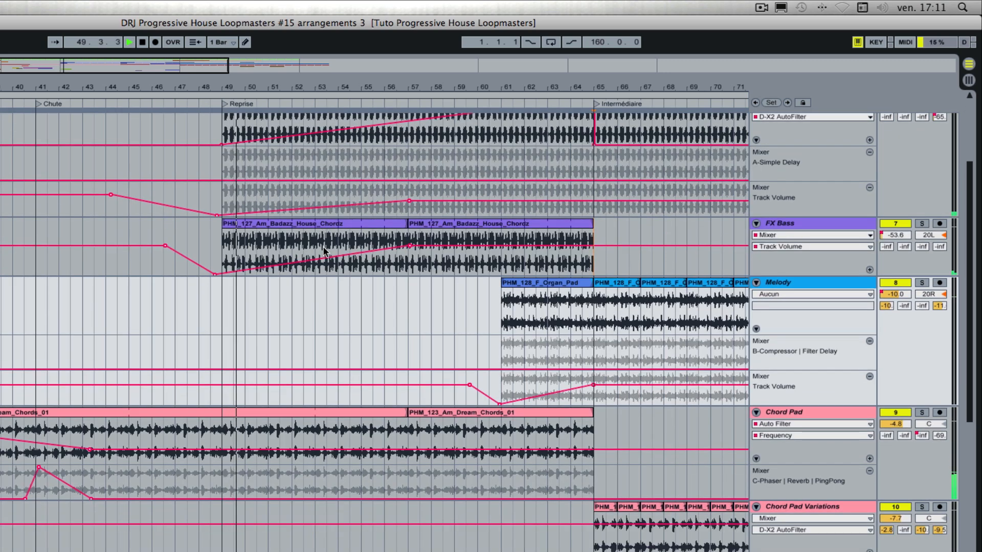
scroll(256, 327, down, 10)
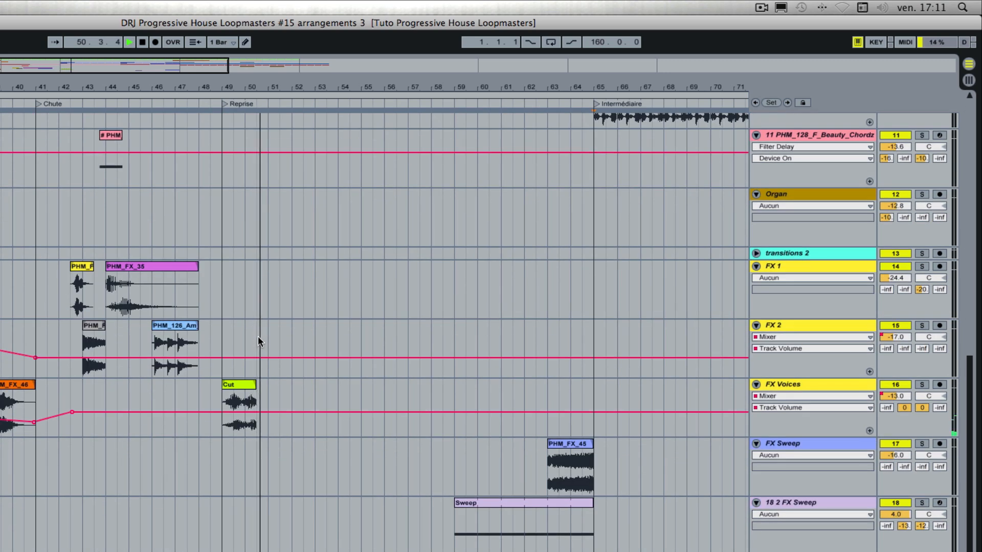
scroll(266, 334, up, 10)
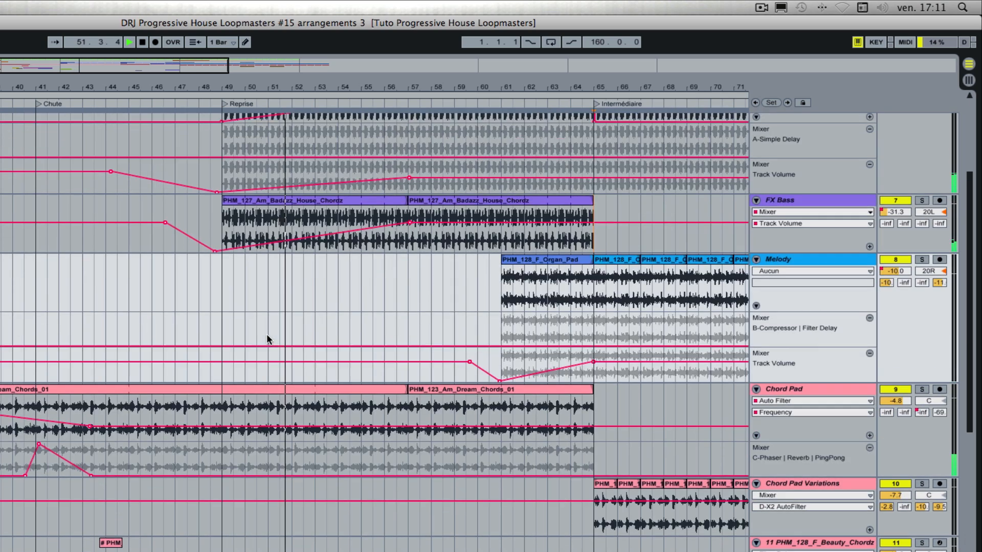
scroll(266, 333, up, 3)
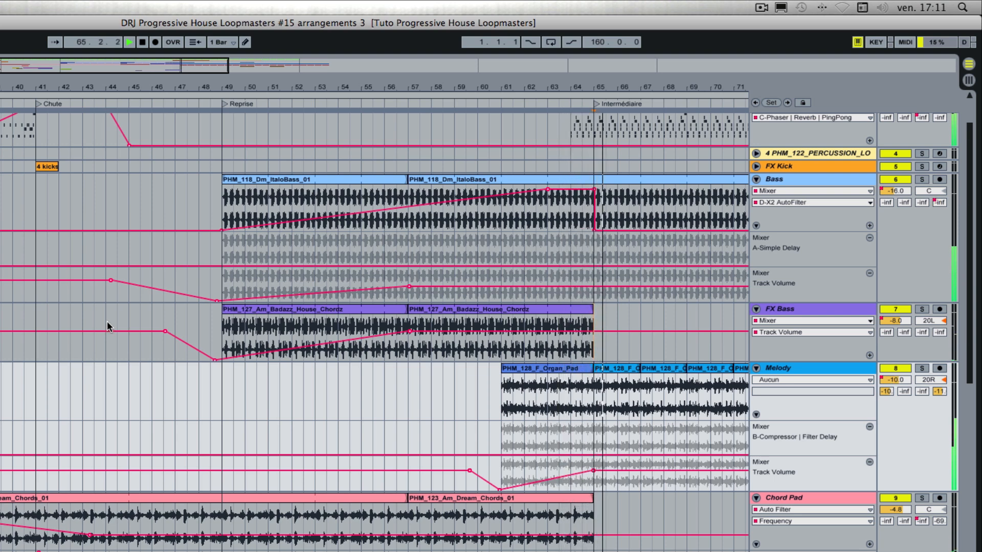
scroll(106, 322, up, 3)
scroll(169, 328, down, 10)
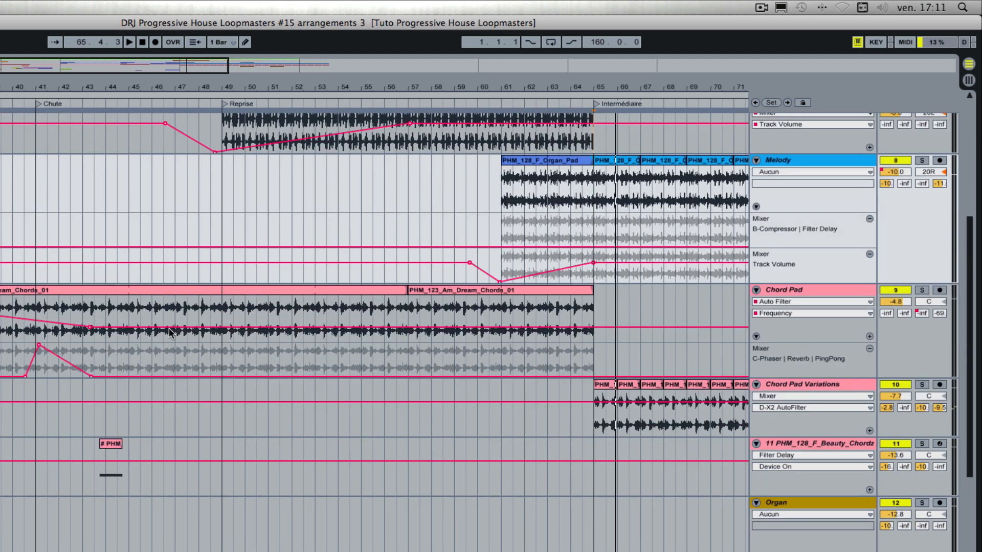
scroll(167, 330, down, 4)
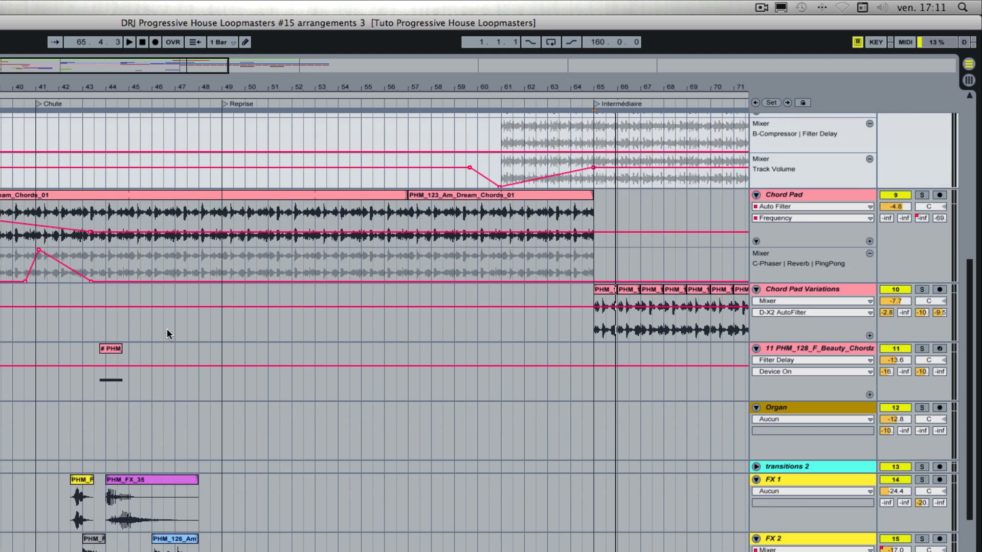
scroll(167, 330, up, 5)
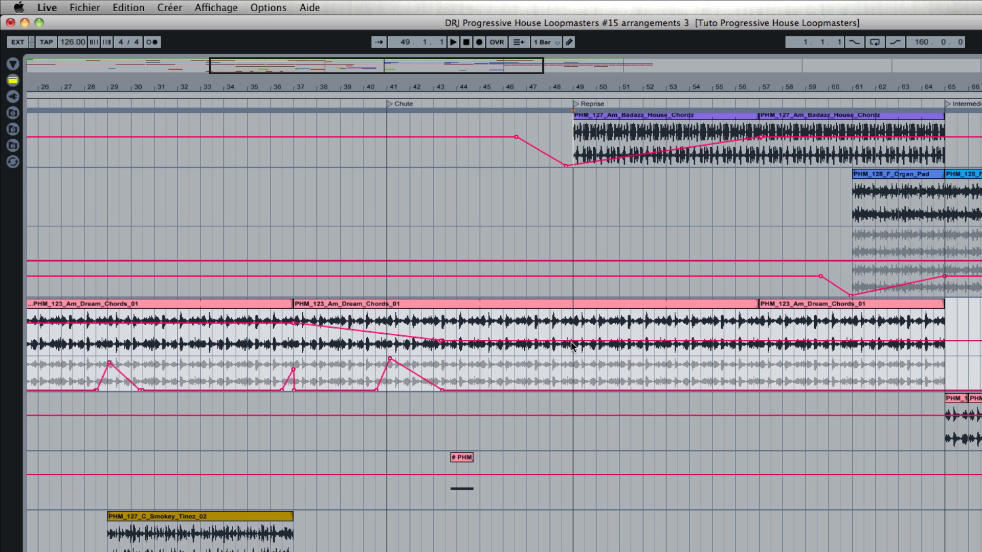
Add a Chord Pad Auto Filter Frequency point at bar 49, raise it to reopen the filter for Reprise, and play from the Chute marker.
drag(562, 341, 563, 331)
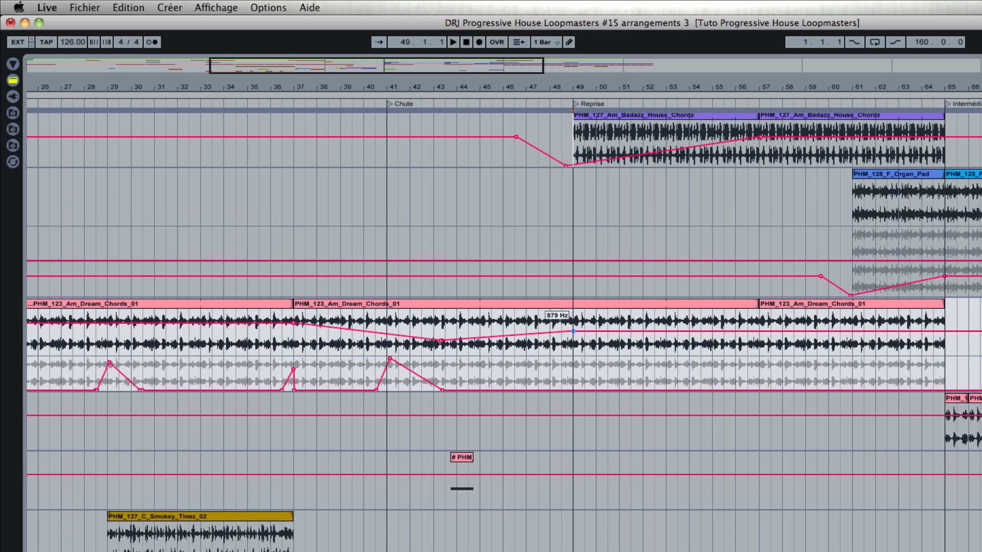
drag(573, 331, 573, 325)
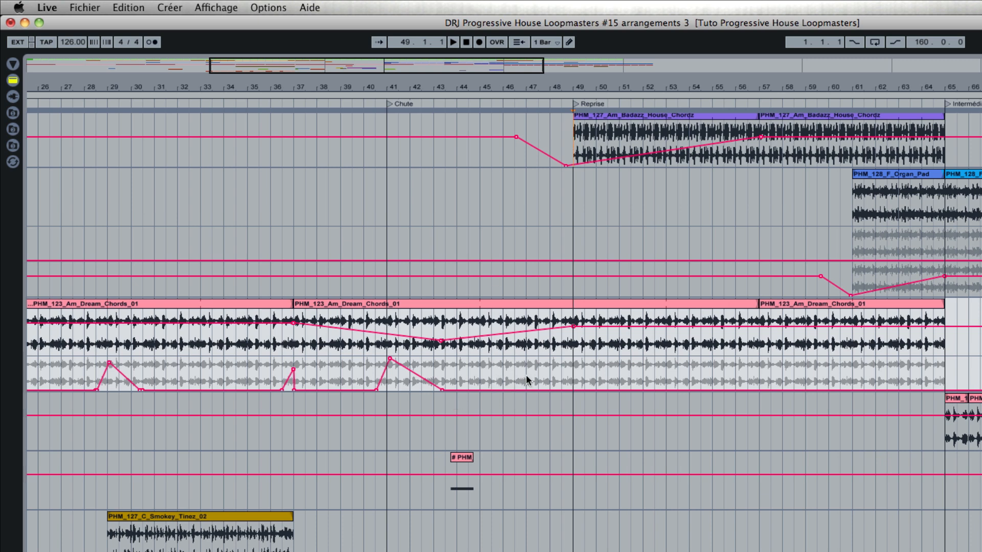
click(390, 103)
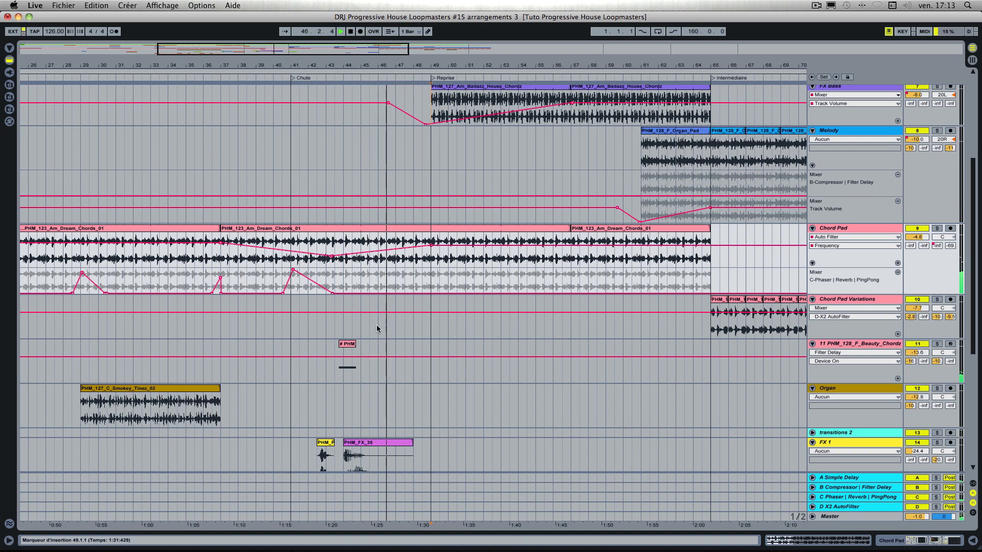
scroll(377, 325, down, 5)
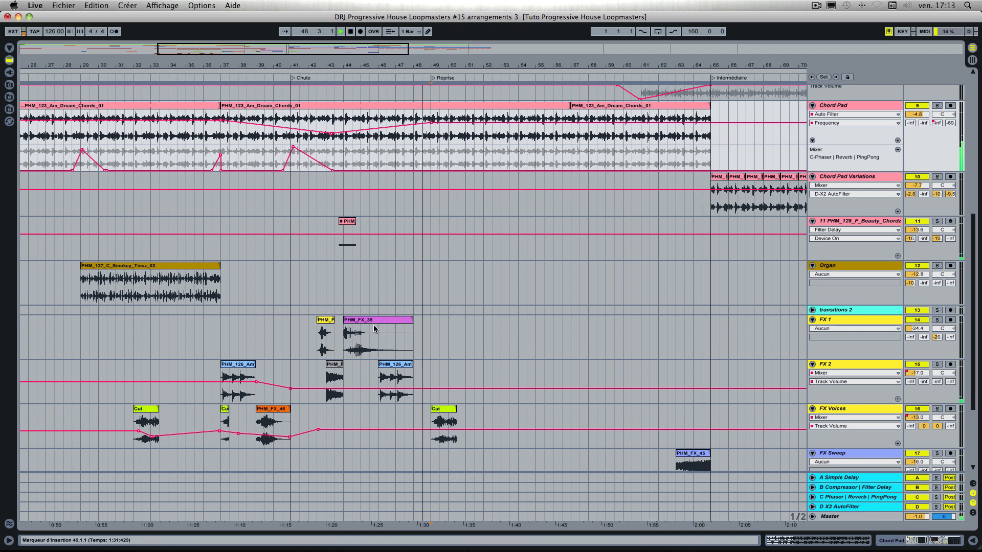
scroll(383, 324, up, 12)
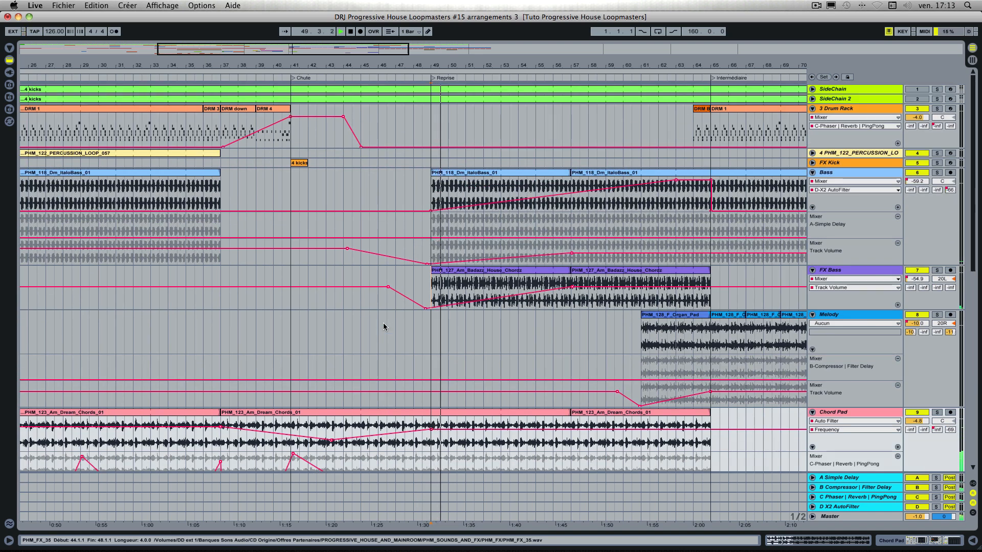
Listen to the arrangement from Reprise into Intermédiaire while reviewing the automation and clips on all tracks, and stop playback.
scroll(383, 323, down, 10)
scroll(386, 323, up, 4)
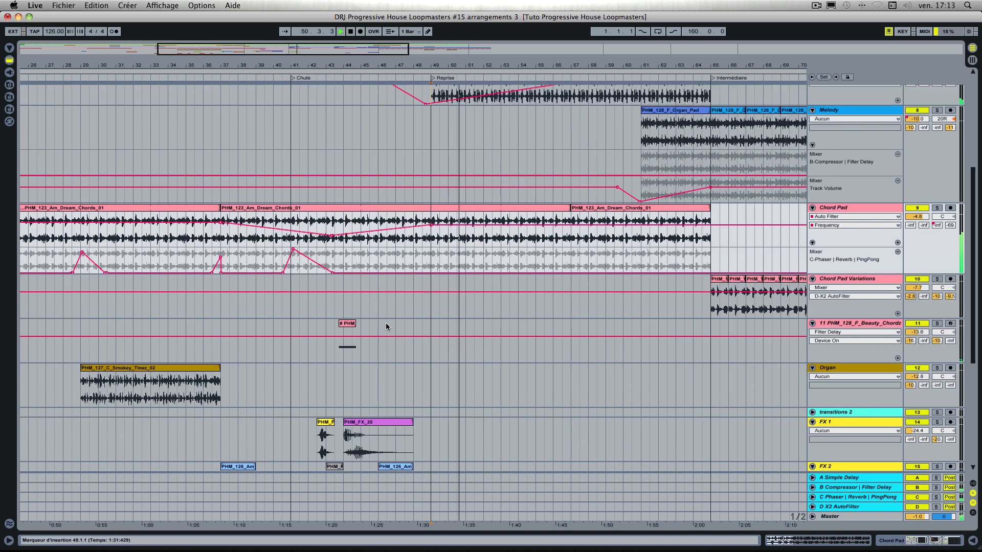
scroll(391, 322, up, 1)
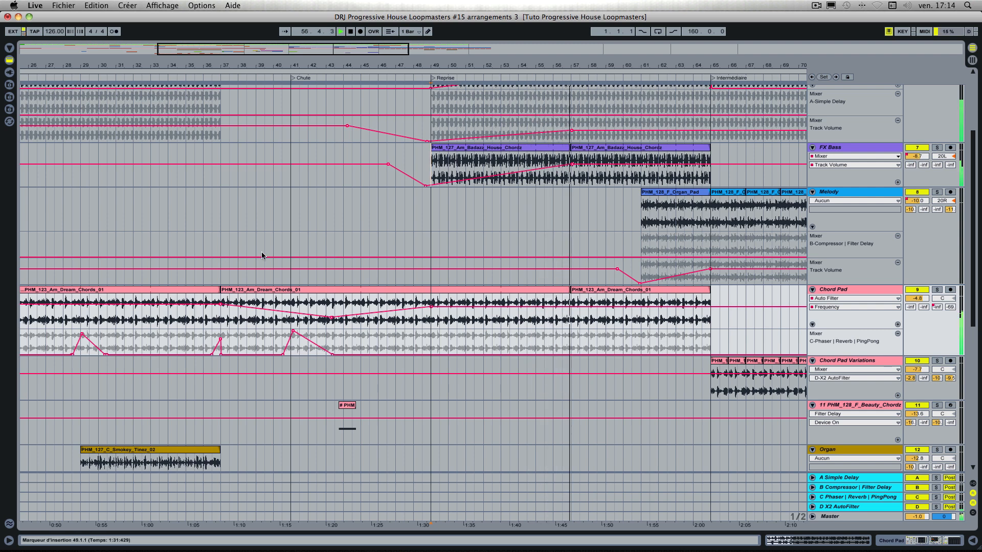
scroll(374, 243, down, 5)
scroll(375, 245, up, 6)
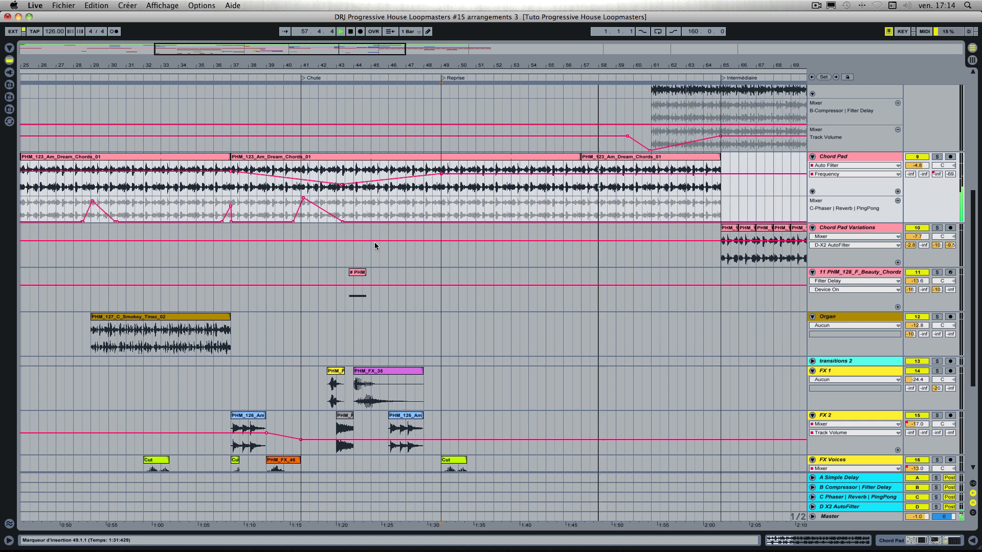
scroll(375, 246, down, 1)
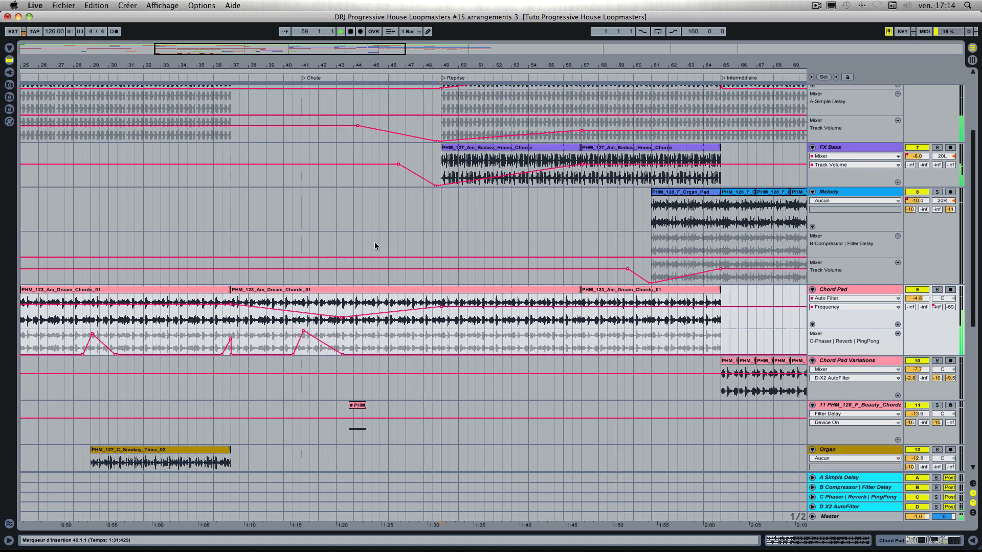
scroll(375, 246, up, 3)
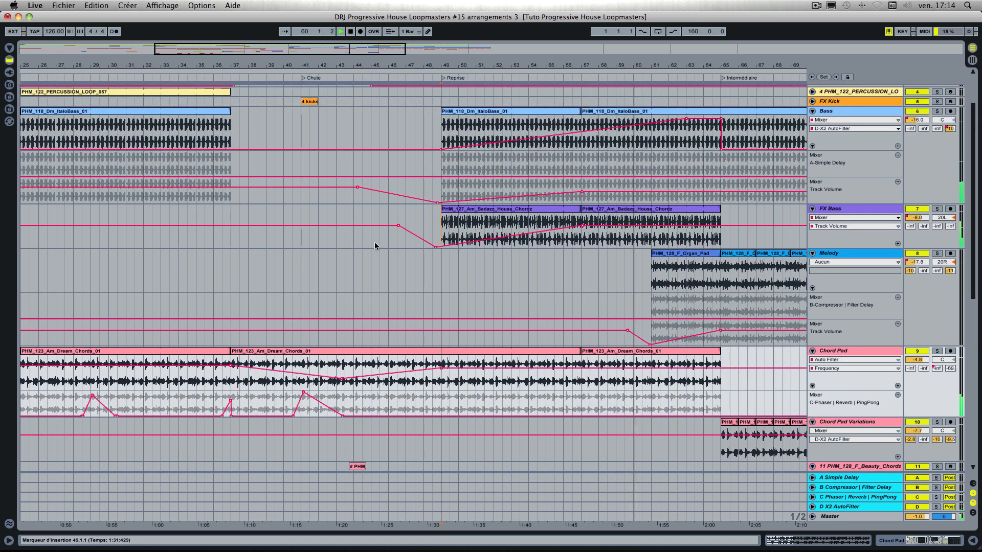
scroll(374, 246, right, 2)
scroll(375, 245, up, 1)
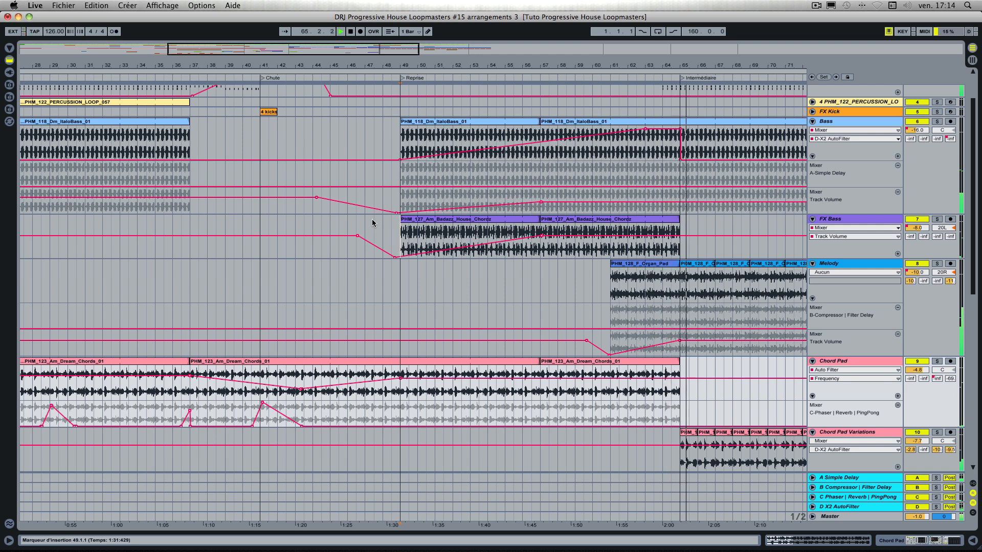
key(space)
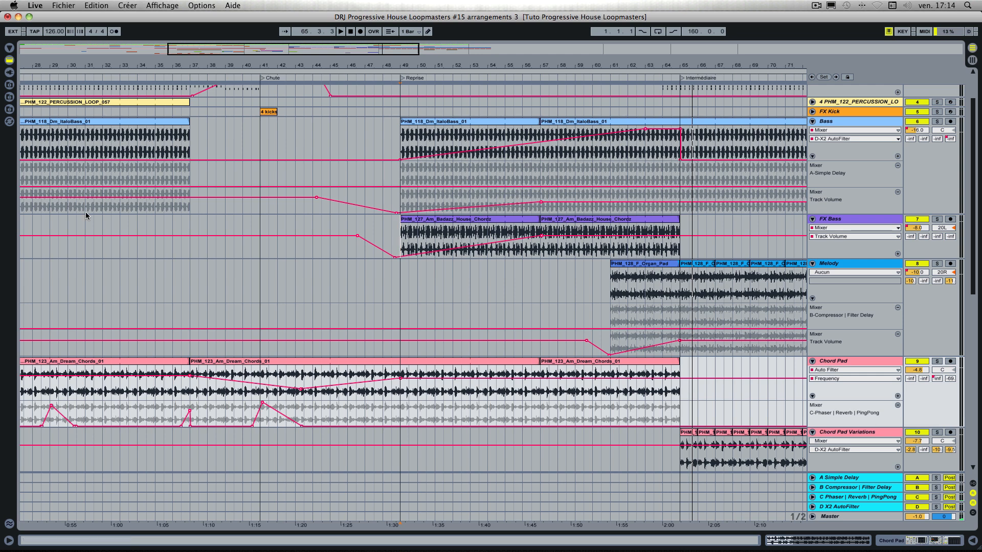
Display the Mixer Track Volume automation on the FX 1 track around the Chute section.
scroll(570, 232, up, 5)
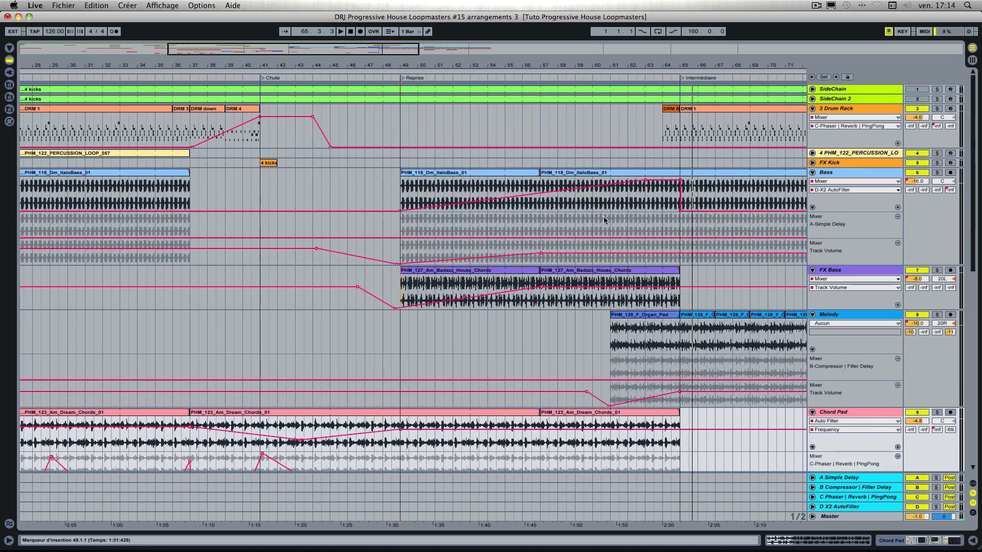
scroll(604, 216, down, 10)
scroll(597, 192, left, 5)
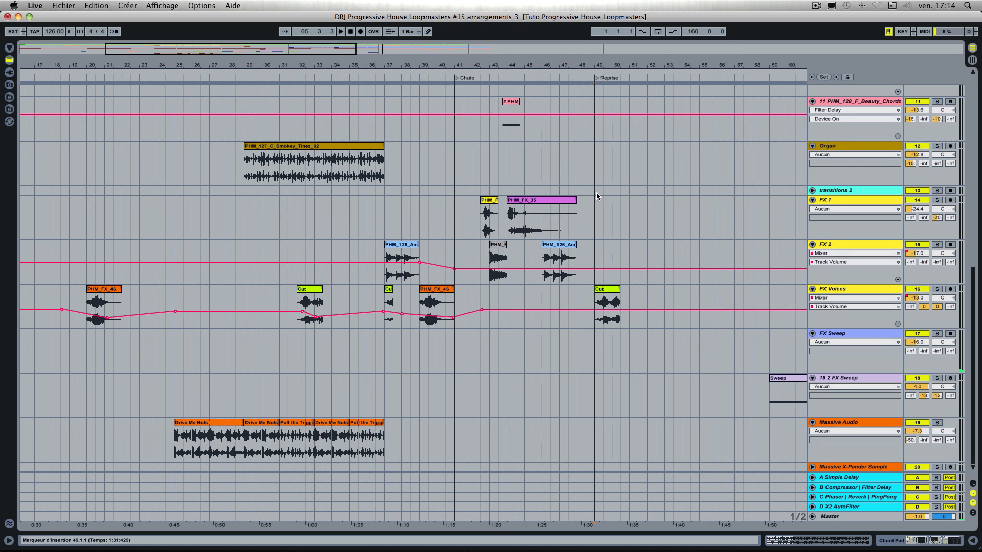
scroll(597, 193, right, 1)
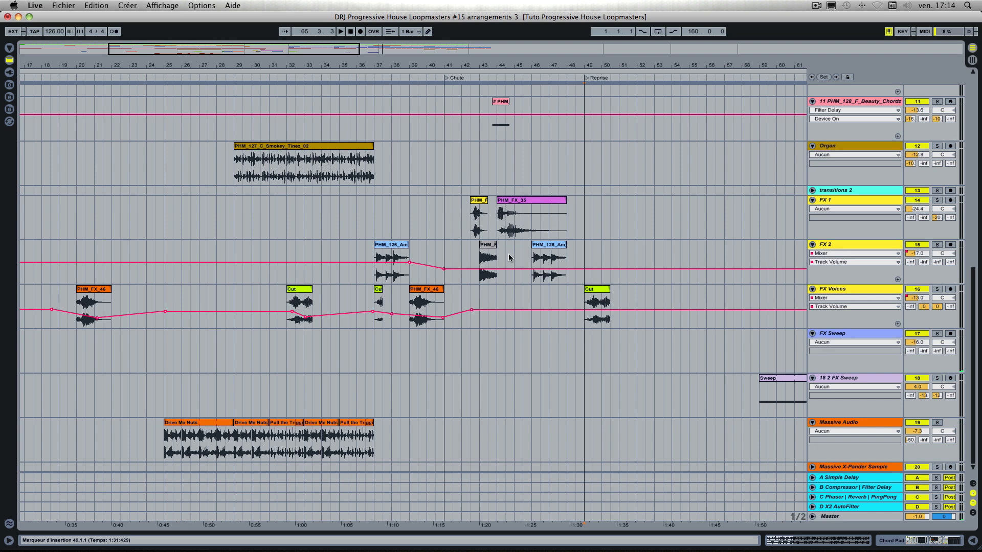
scroll(542, 209, right, 5)
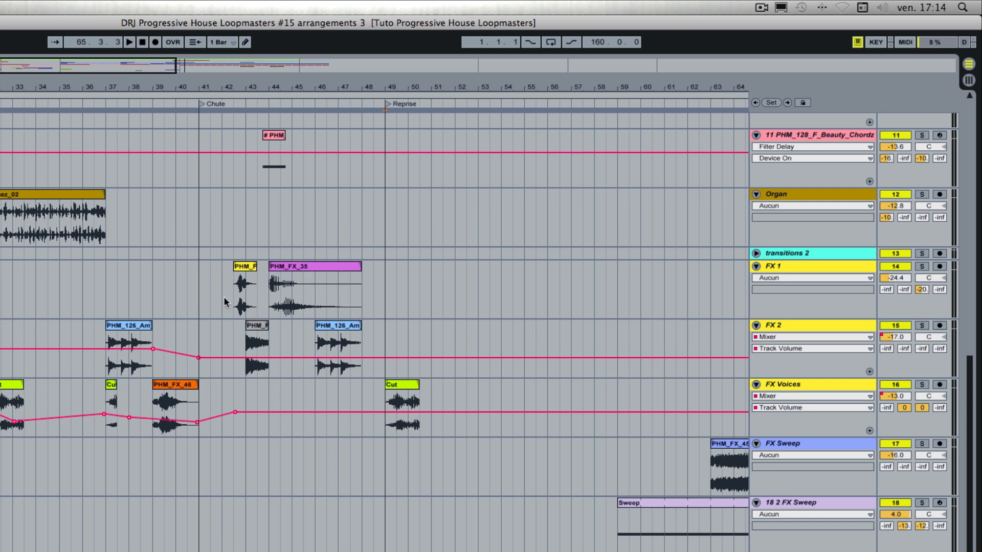
click(766, 279)
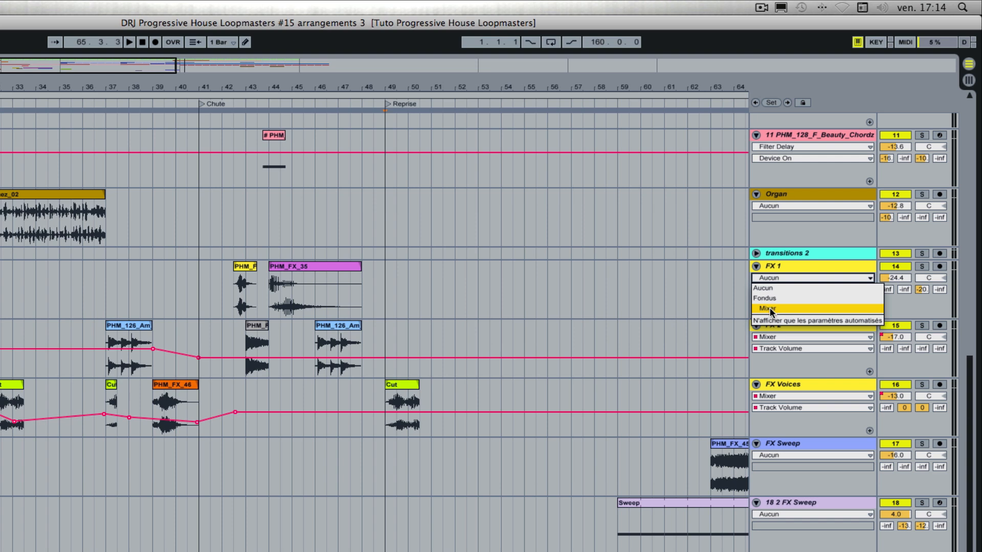
click(769, 308)
click(779, 291)
click(779, 290)
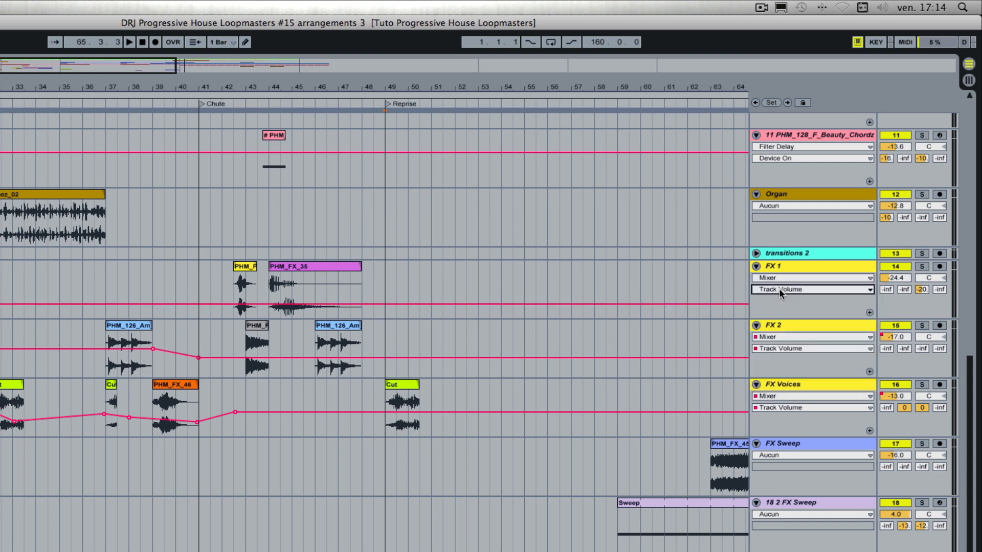
Add FX 1 Track Volume points at bar 41.3 and at the first clip's start, with a point just after lowered to -32.0 dB.
click(210, 304)
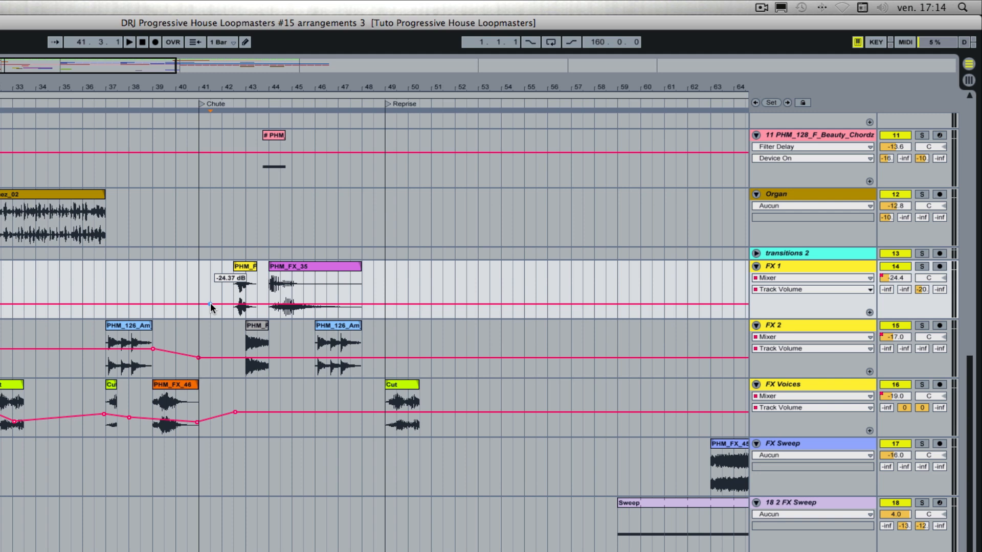
click(233, 305)
click(232, 305)
drag(237, 305, 238, 307)
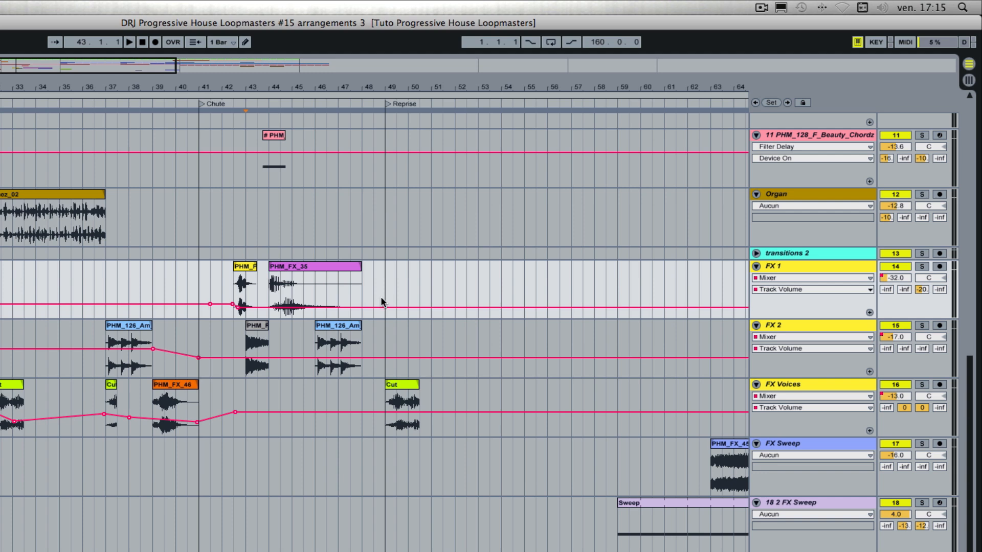
Add an FX 1 Track Volume point at bar 49 on the Reprise marker and set it to -14.6 dB.
scroll(381, 297, left, 2)
drag(412, 307, 413, 291)
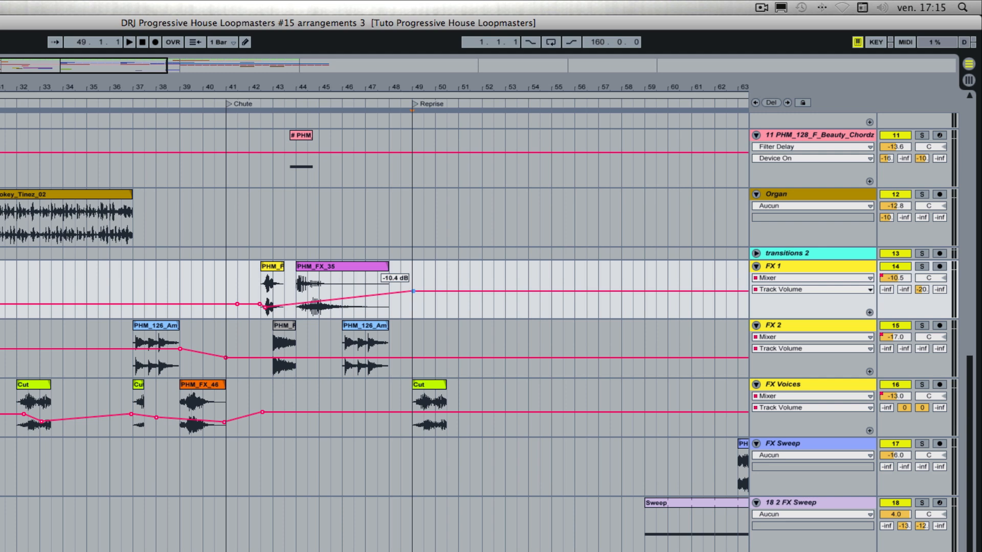
drag(413, 291, 414, 296)
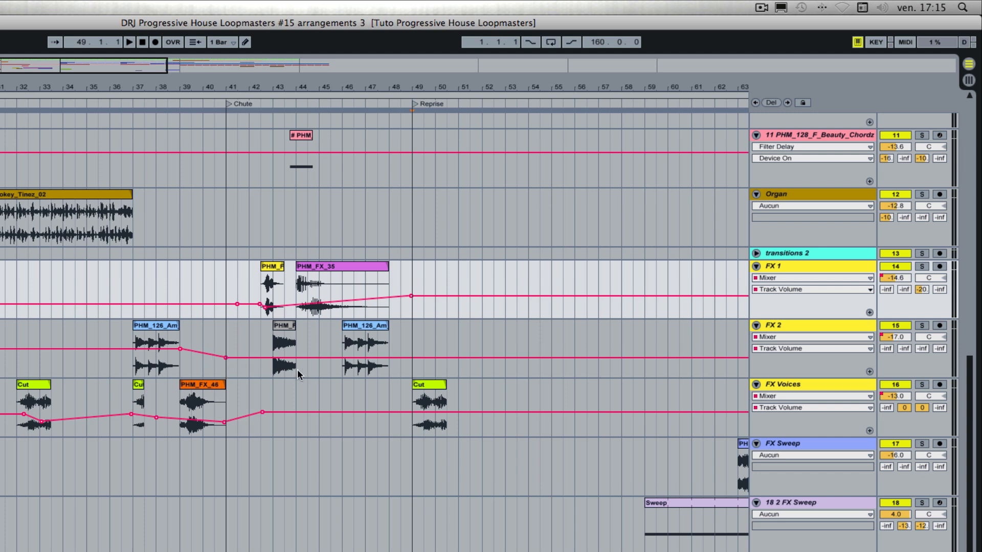
Add an FX 2 Track Volume point lowered to -35.0 dB at about bar 42.3, and another at the same level at bar 49.
click(250, 357)
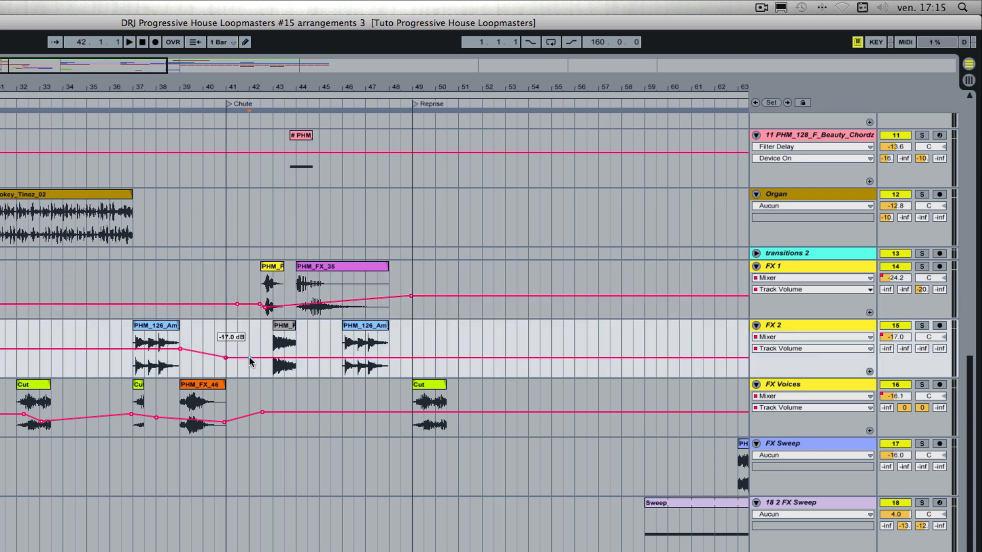
drag(250, 357, 261, 368)
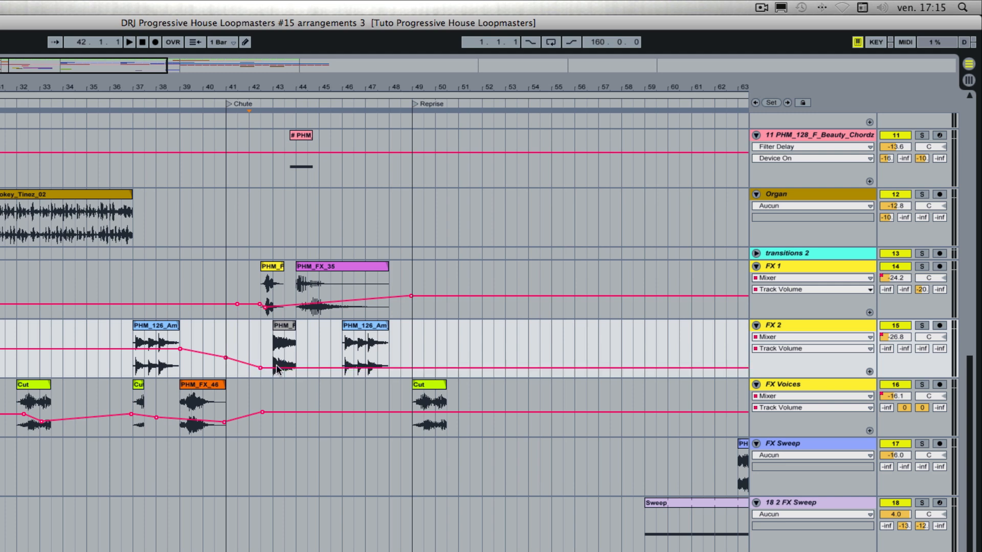
click(412, 368)
Play from the Chute marker and move the PHM_FX_35 clip on FX 1 to start at bar 45.
scroll(238, 255, left, 3)
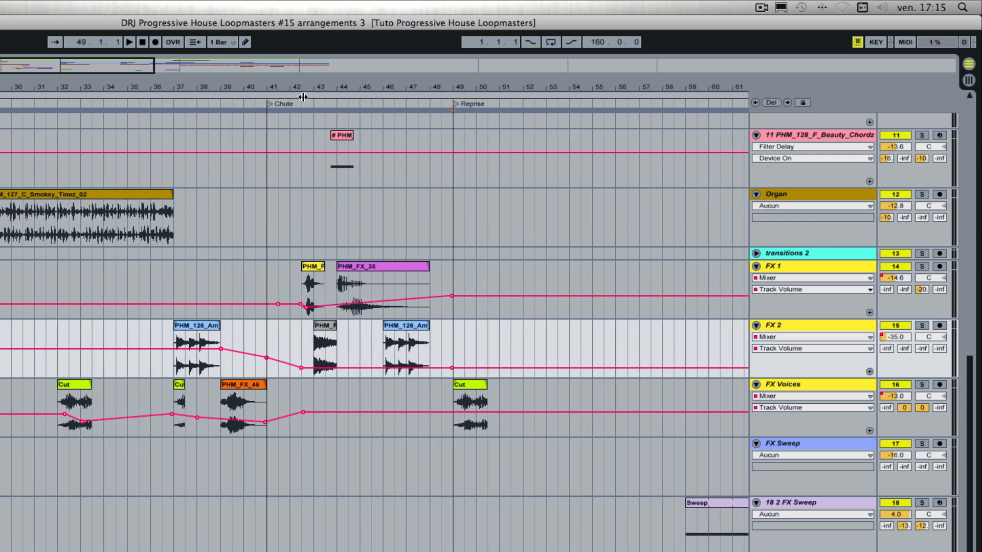
click(270, 103)
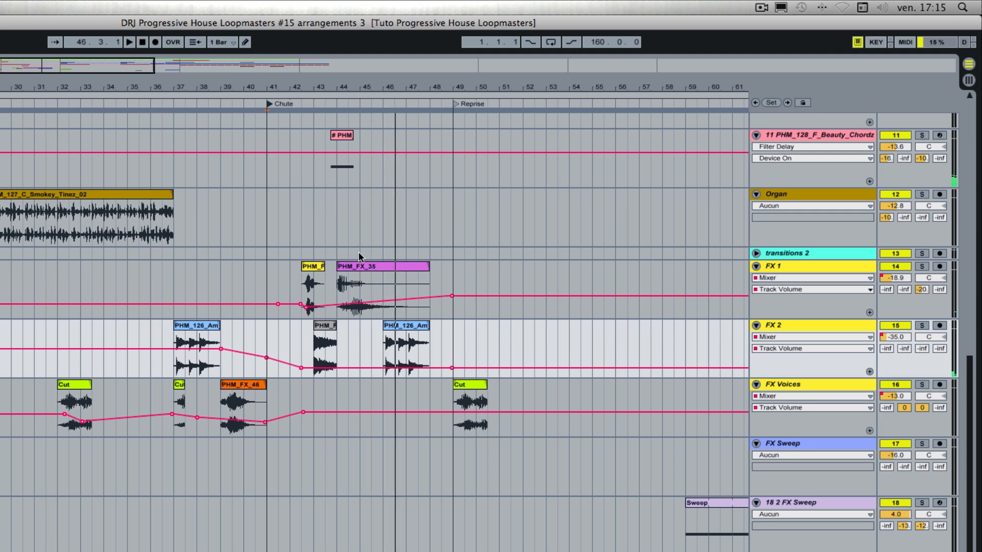
key(space)
drag(351, 266, 369, 273)
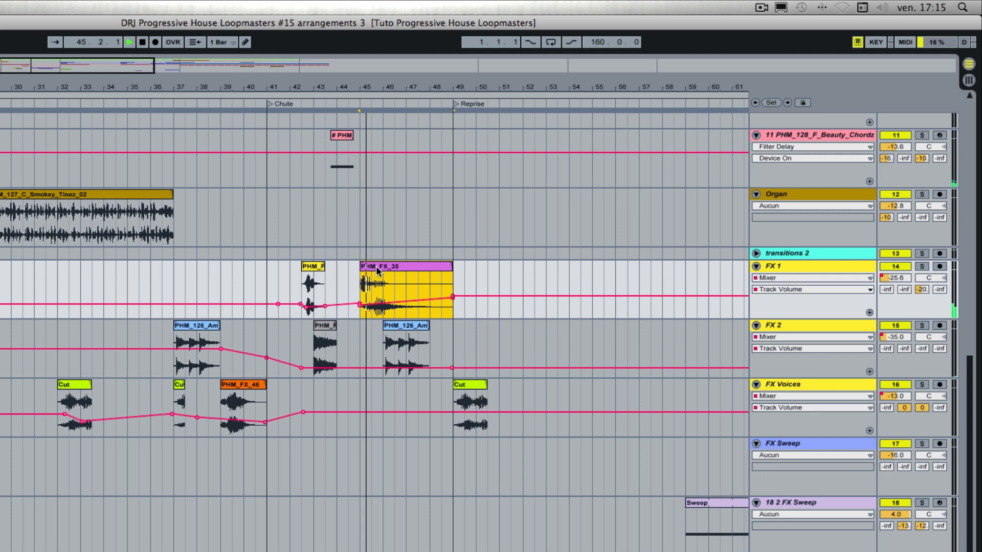
mouse_move(361, 307)
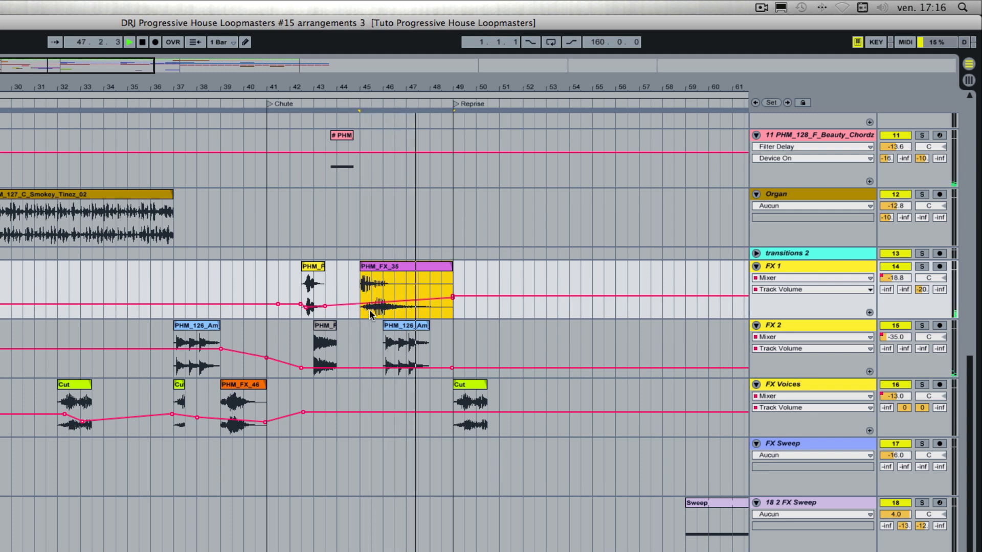
On FX 2, move the second PHM_126_Am clip to bar 47 and extend the PHM_FX_15 clip to bar 45, auditioning from Chute.
drag(403, 333, 427, 330)
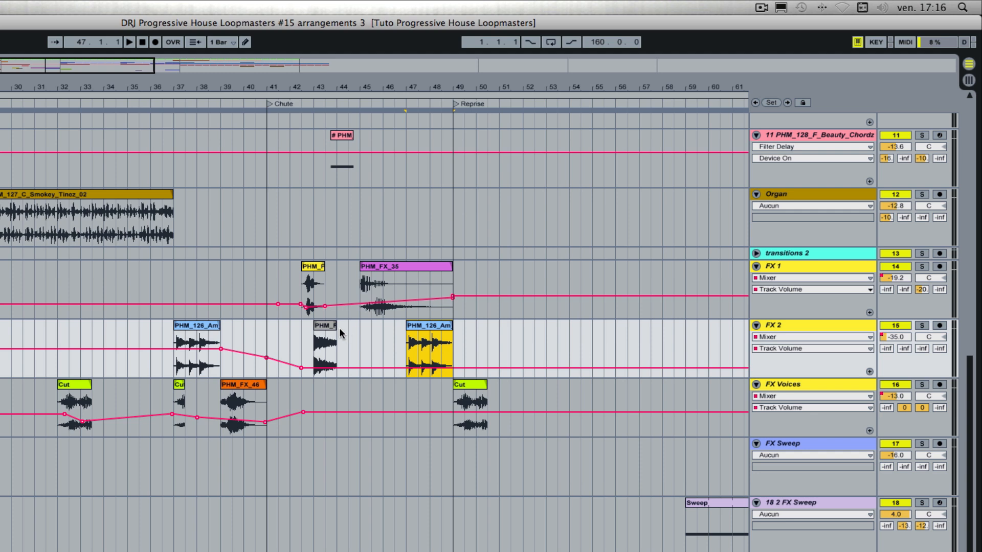
drag(336, 324, 349, 325)
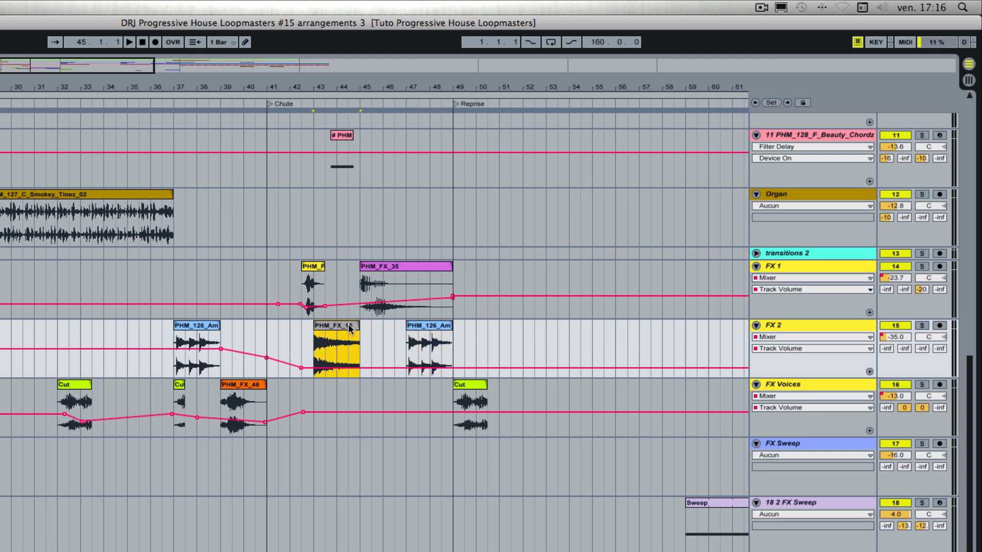
click(270, 104)
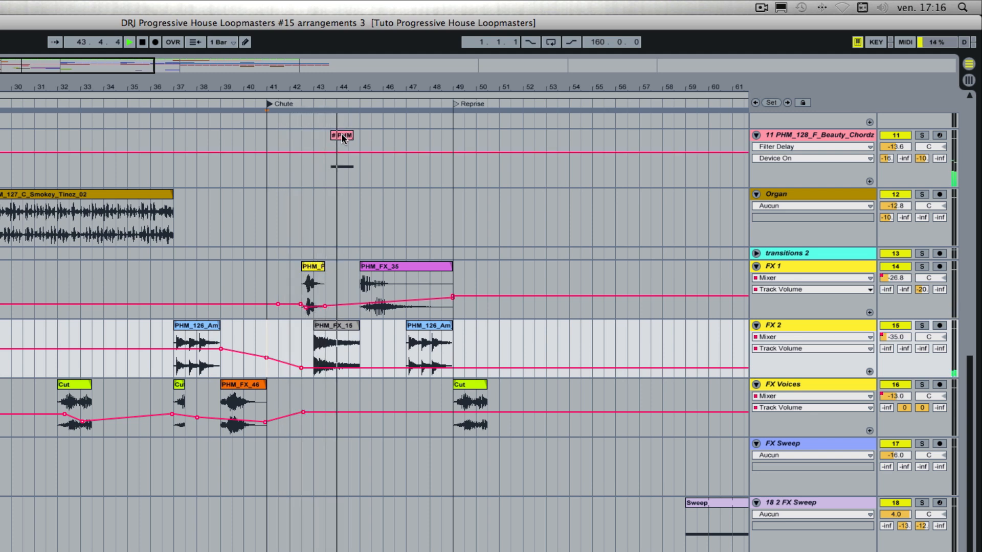
Move the clip on the PHM_128_F_Beauty_Chordz track to start one beat before bar 45, and replay the section from about bar 43.
drag(342, 137, 345, 134)
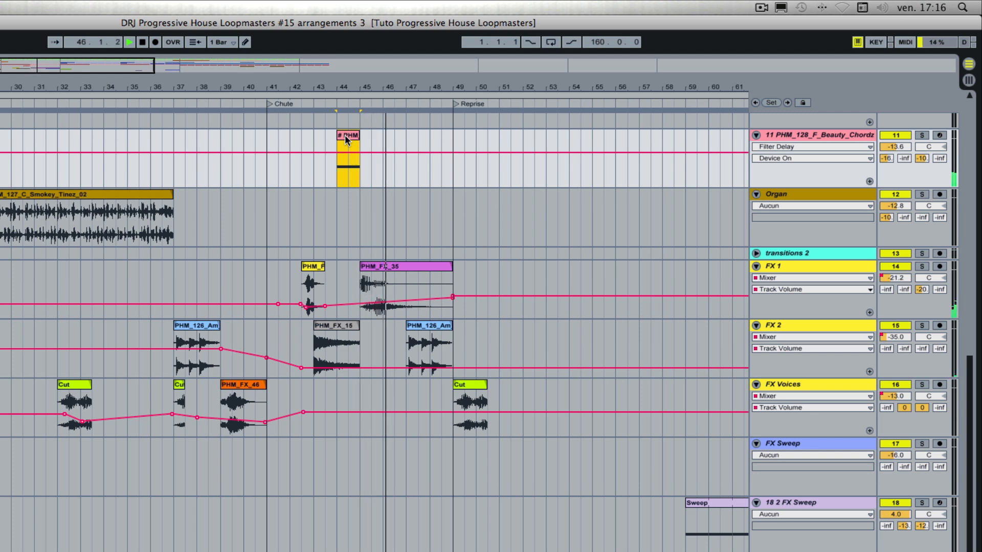
drag(345, 134, 358, 136)
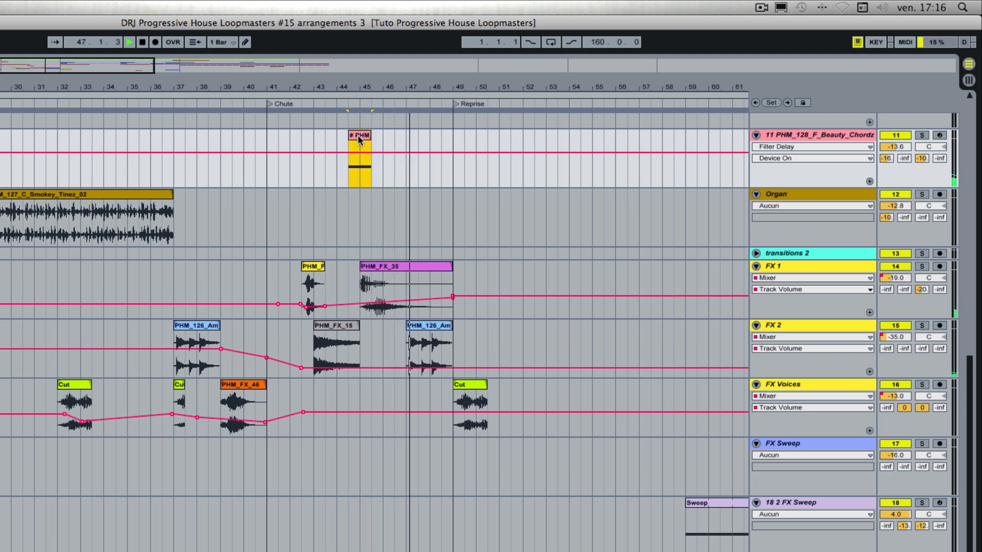
drag(358, 136, 361, 134)
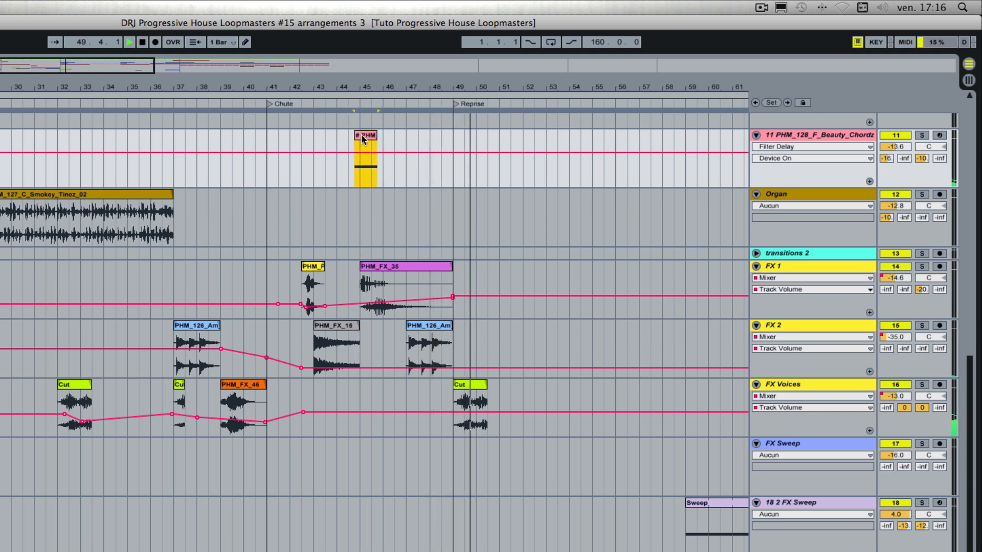
click(314, 105)
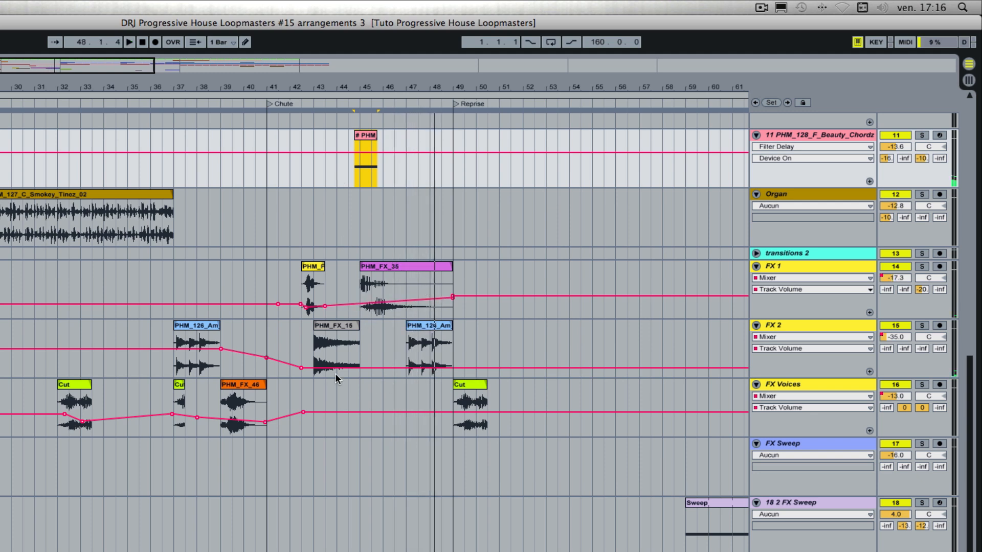
Raise the FX 2 Track Volume point at bar 49 to -13.4 dB and play from the Chute marker.
click(452, 368)
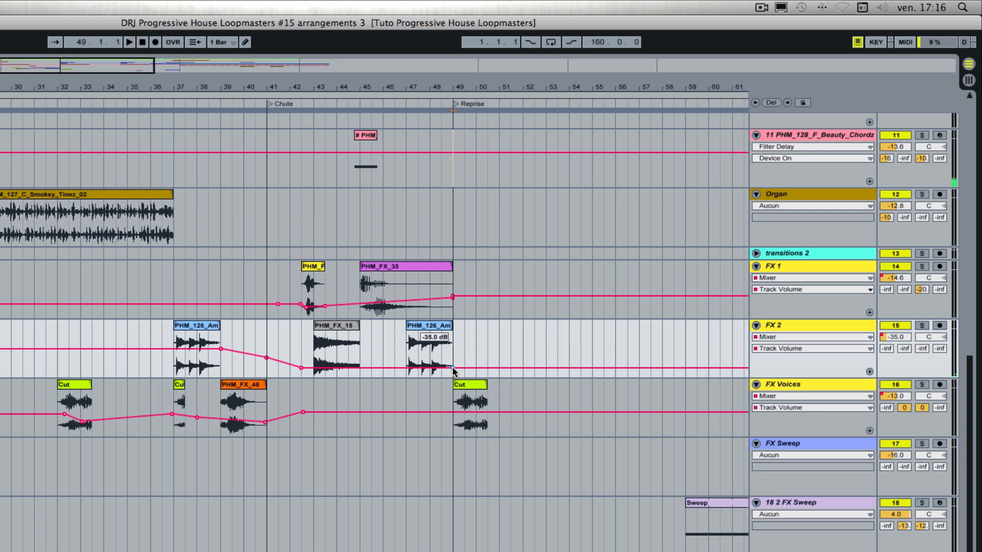
drag(453, 368, 452, 354)
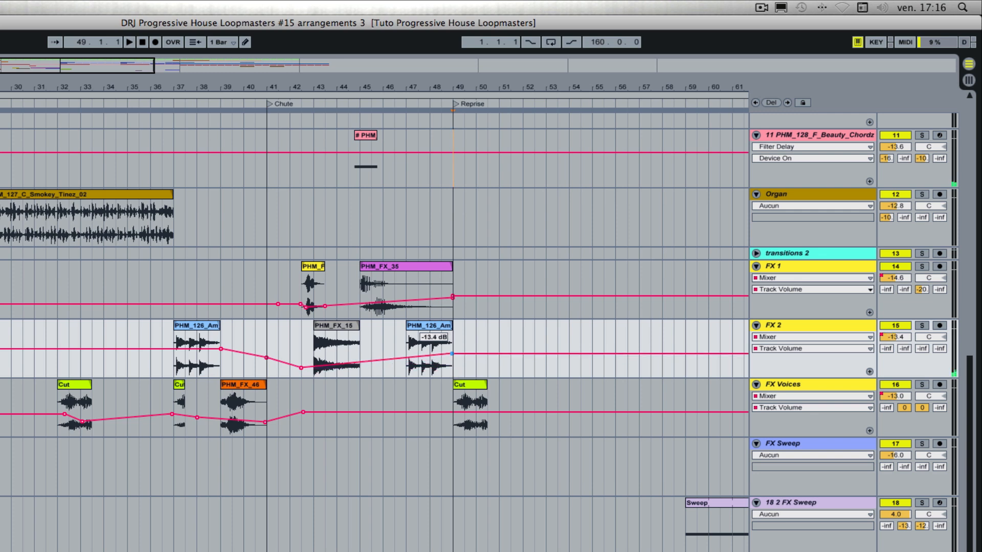
click(281, 121)
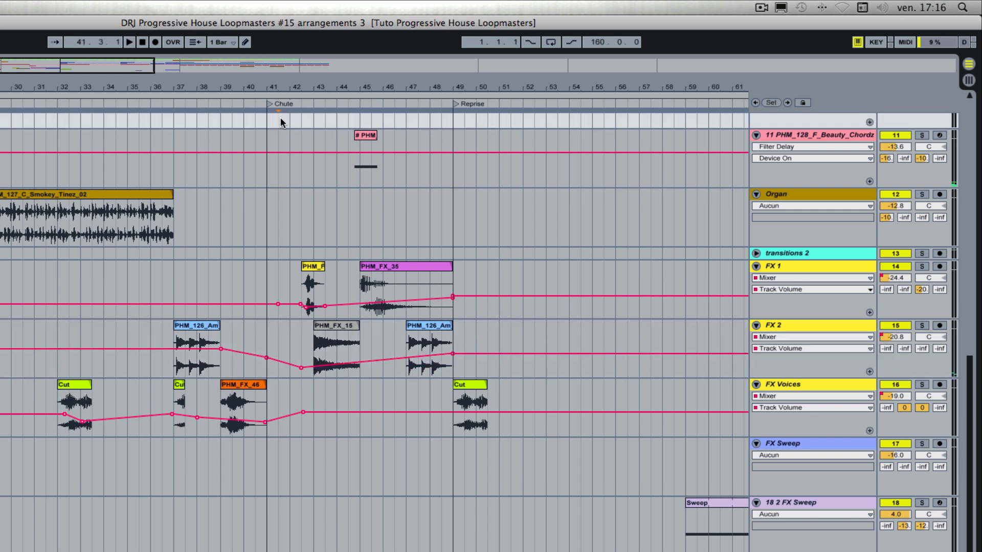
click(270, 104)
On FX Voices, automate Track Volume from -13.0 dB just before bar 49 down to -30.0 dB at bar 49, rising to -12.0 dB at bar 53.
scroll(305, 220, left, 1)
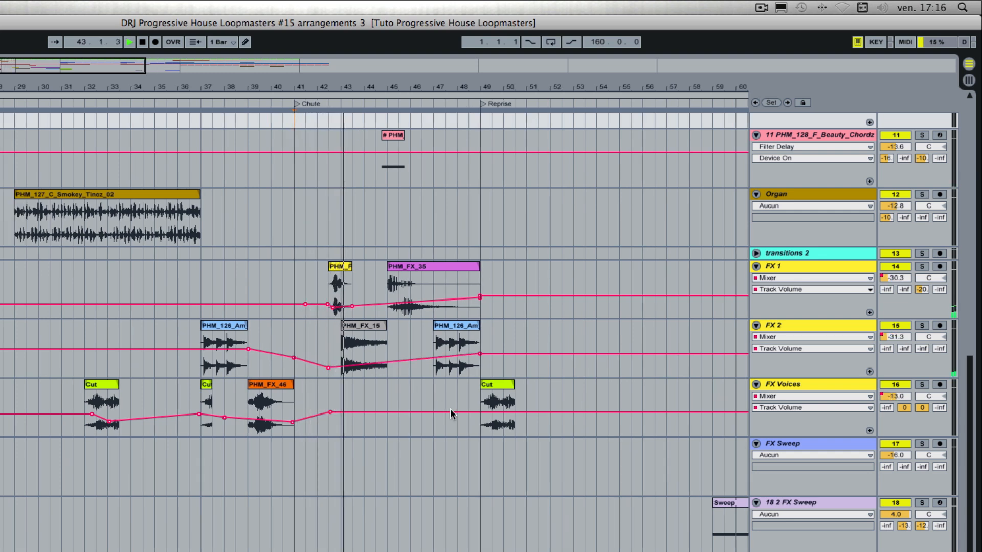
click(466, 411)
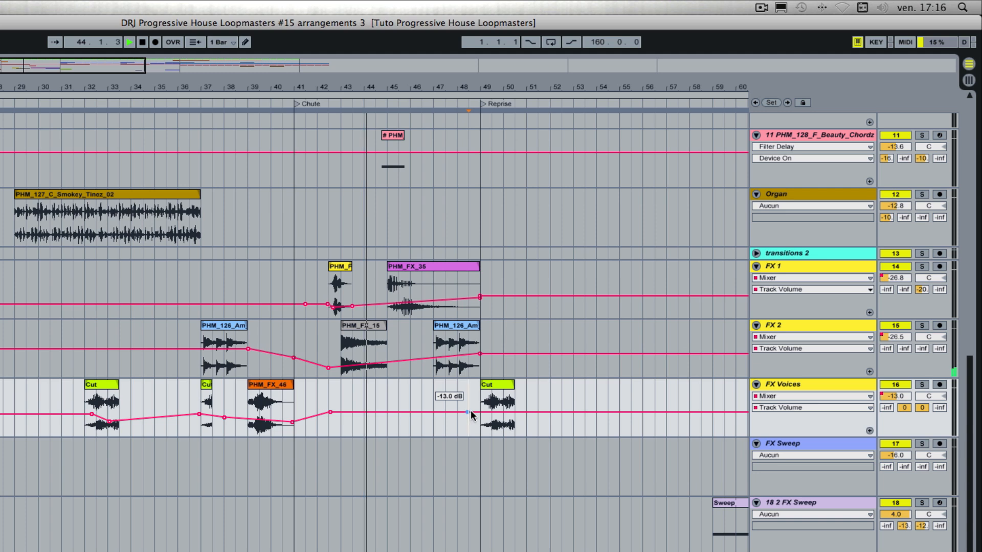
drag(471, 412, 471, 424)
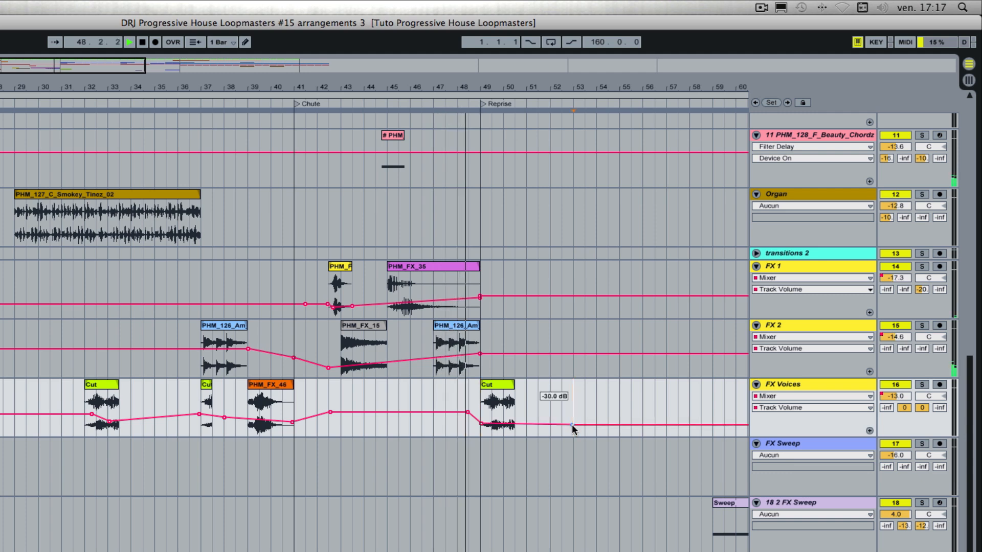
click(572, 424)
drag(571, 423, 574, 412)
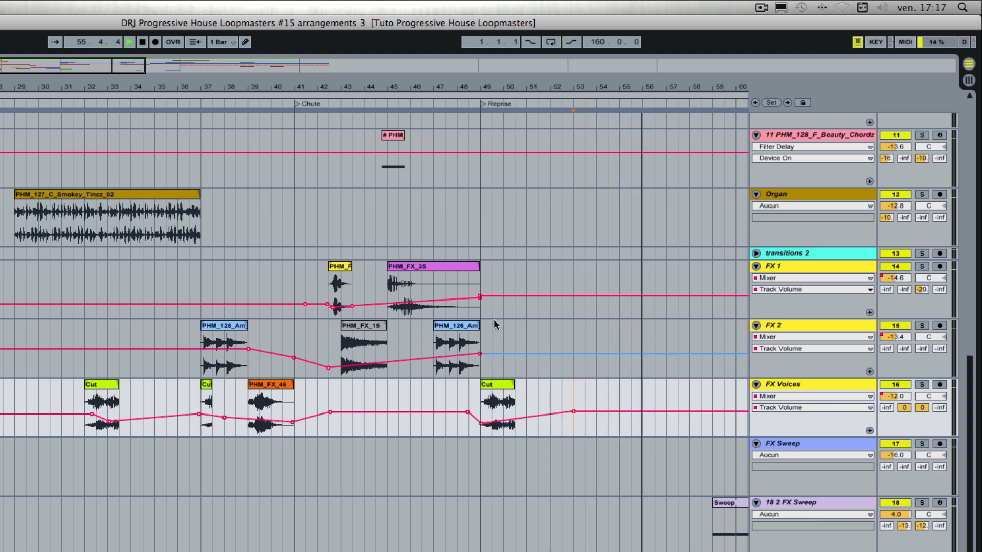
Play from the Chute marker and review the clips and automation on all tracks through Reprise up to Intermédiaire.
click(299, 104)
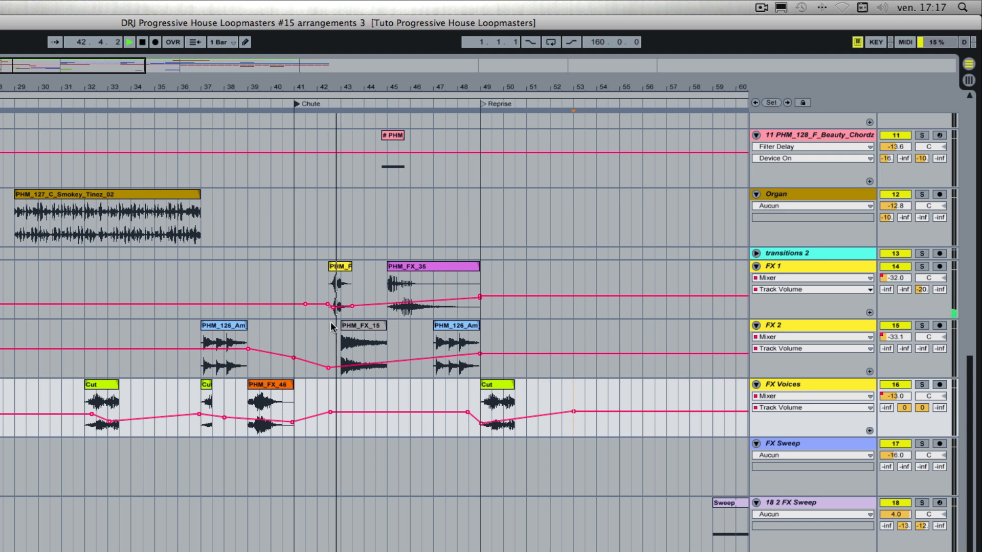
click(353, 313)
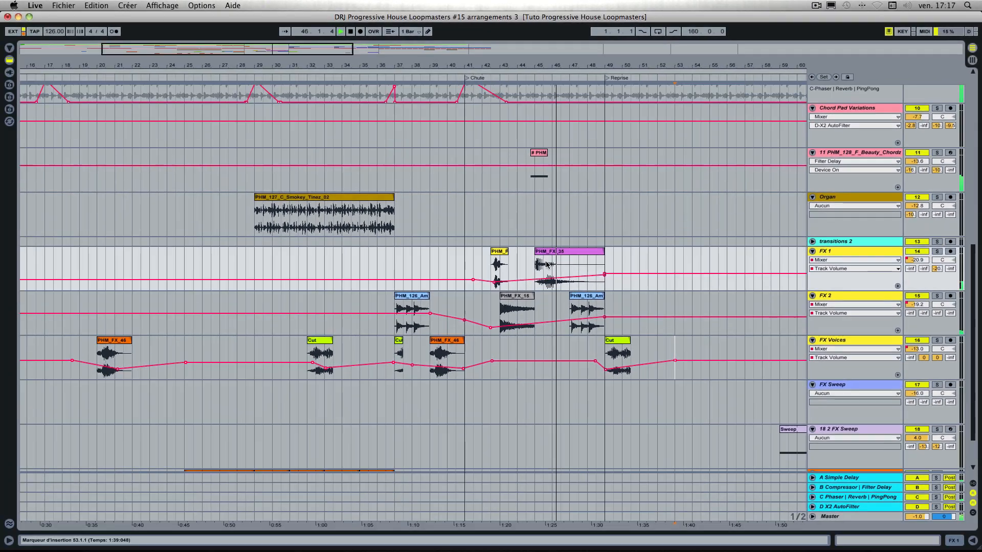
scroll(547, 265, up, 3)
scroll(547, 265, right, 5)
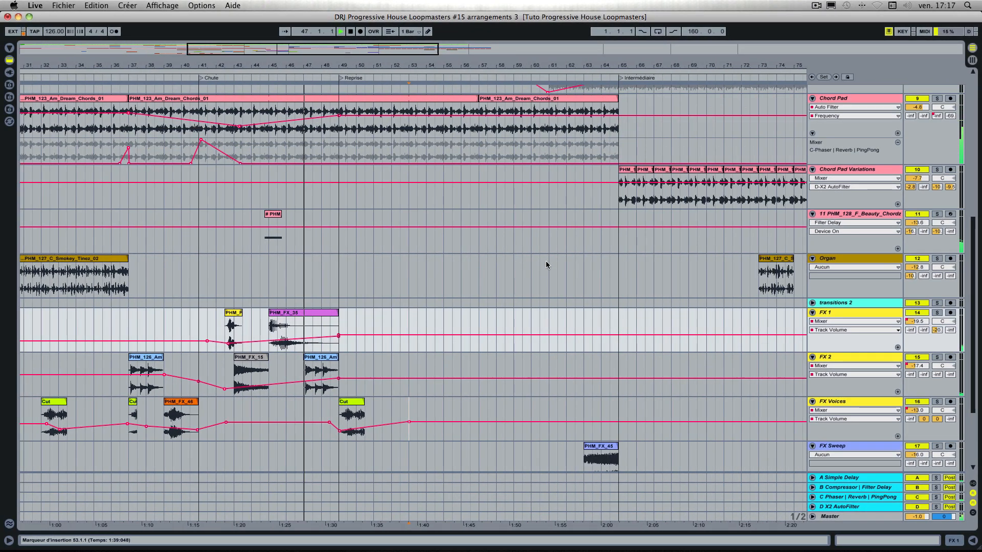
scroll(546, 265, up, 2)
scroll(547, 265, down, 3)
scroll(546, 265, up, 5)
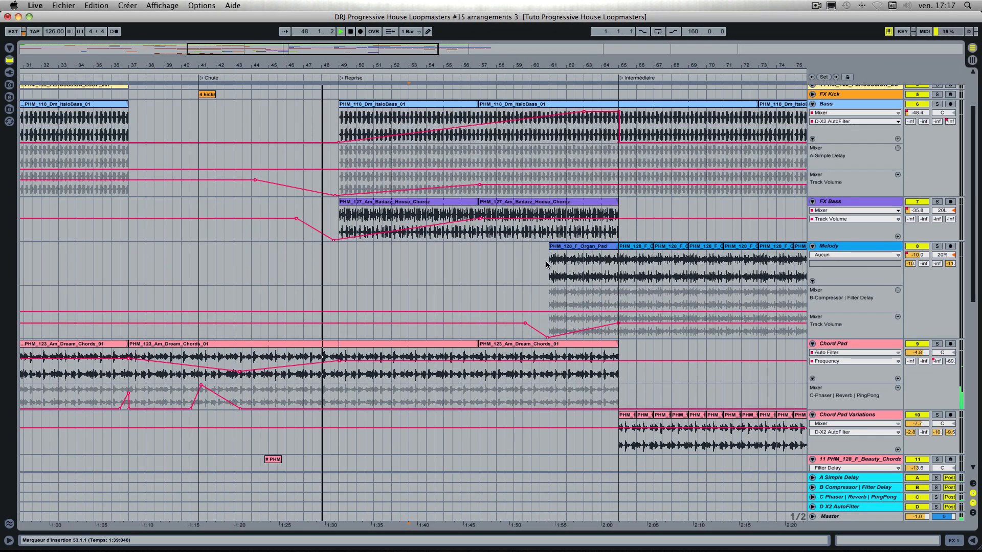
scroll(547, 265, down, 8)
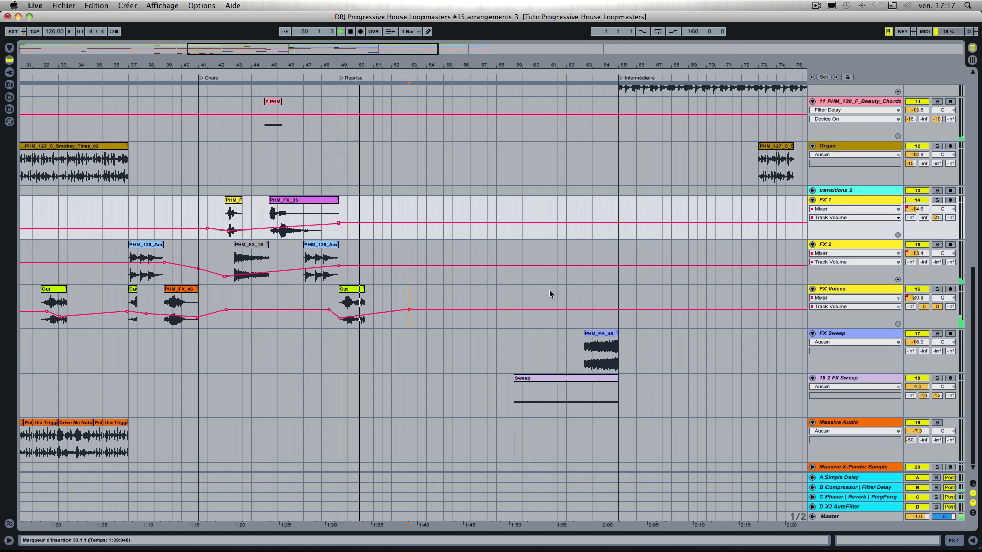
scroll(549, 290, up, 8)
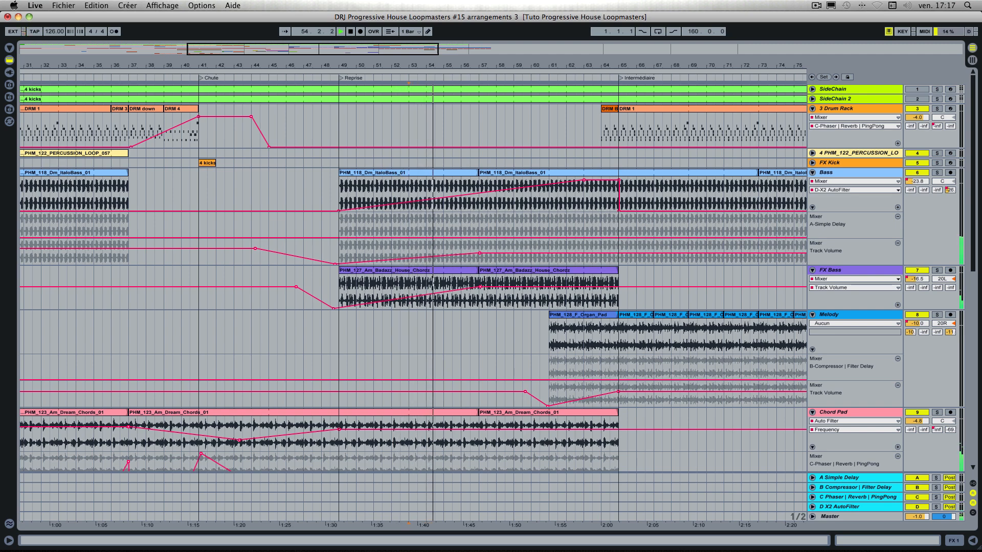
Move the 4 kicks clip on the FX Kick track to start at bar 61 and stop playback.
click(208, 163)
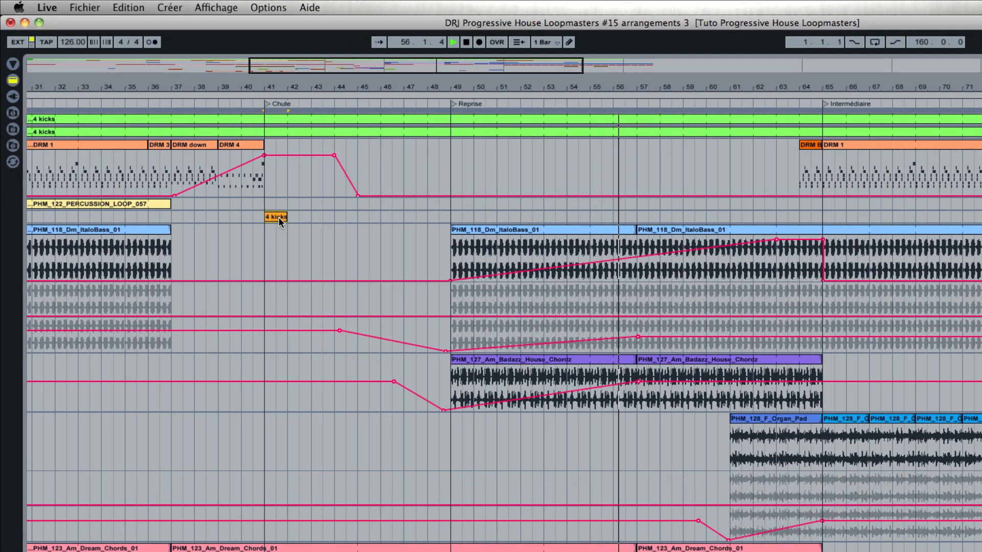
drag(278, 217, 746, 218)
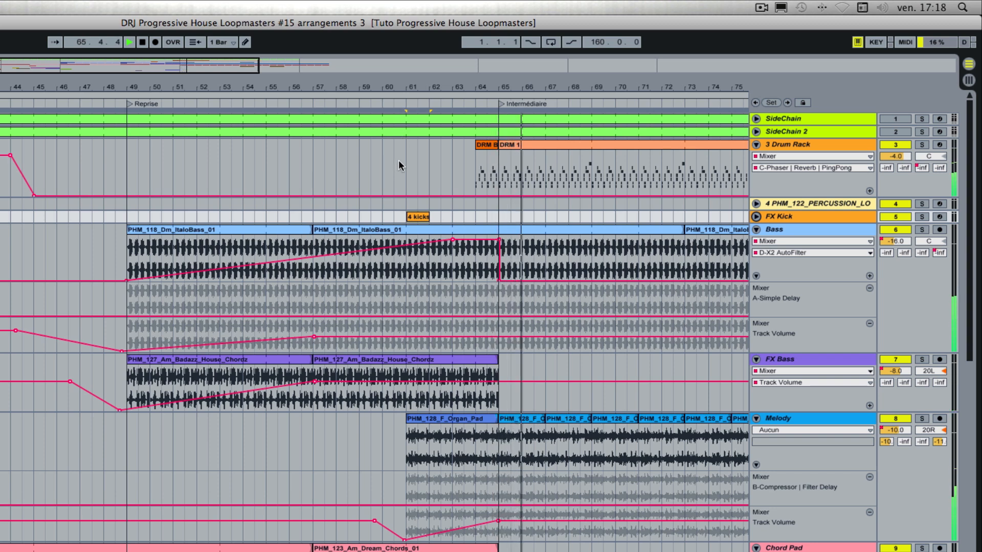
key(space)
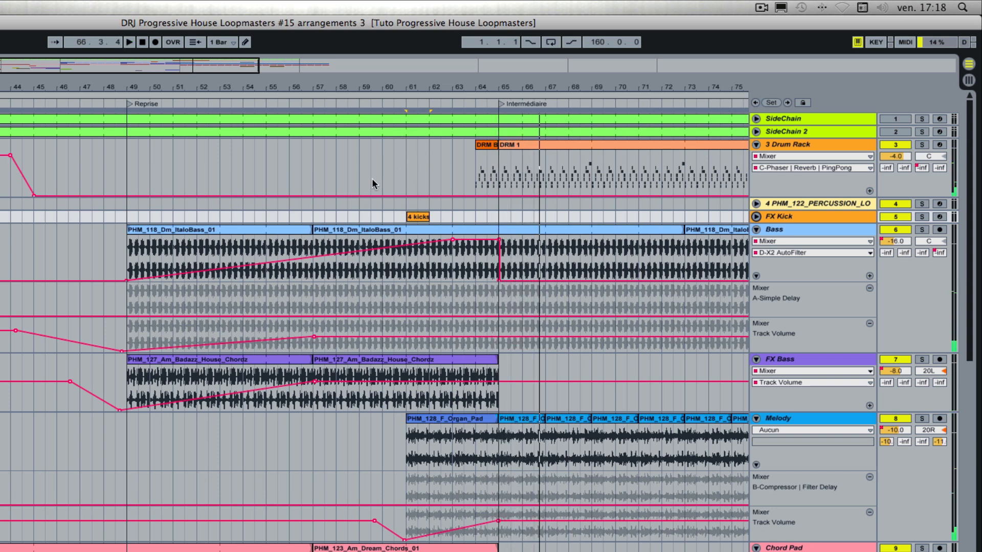
Re-trim the DRM Break clip on the Drum Rack track so bar 64 plays the clip's second bar, auditioning it into Intermédiaire.
scroll(438, 152, right, 5)
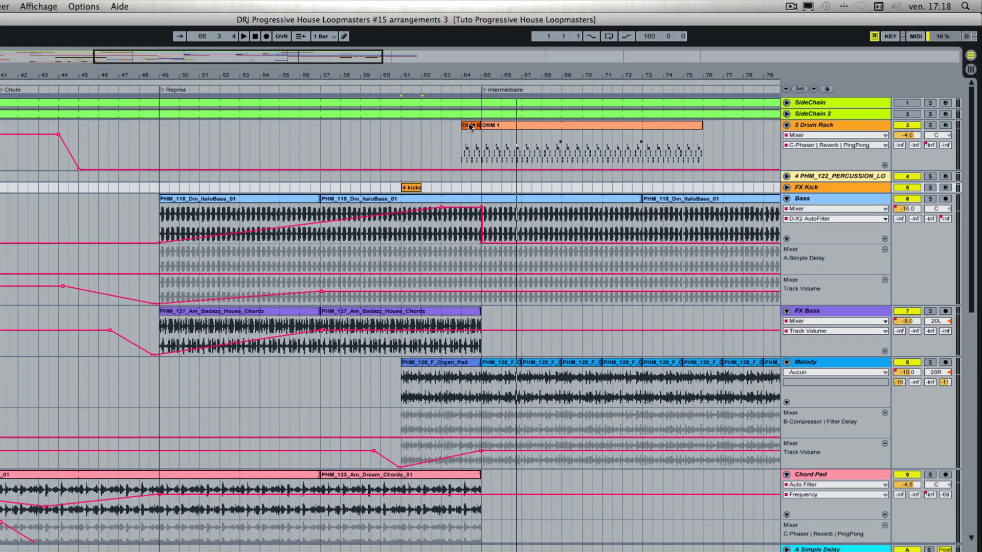
double_click(394, 152)
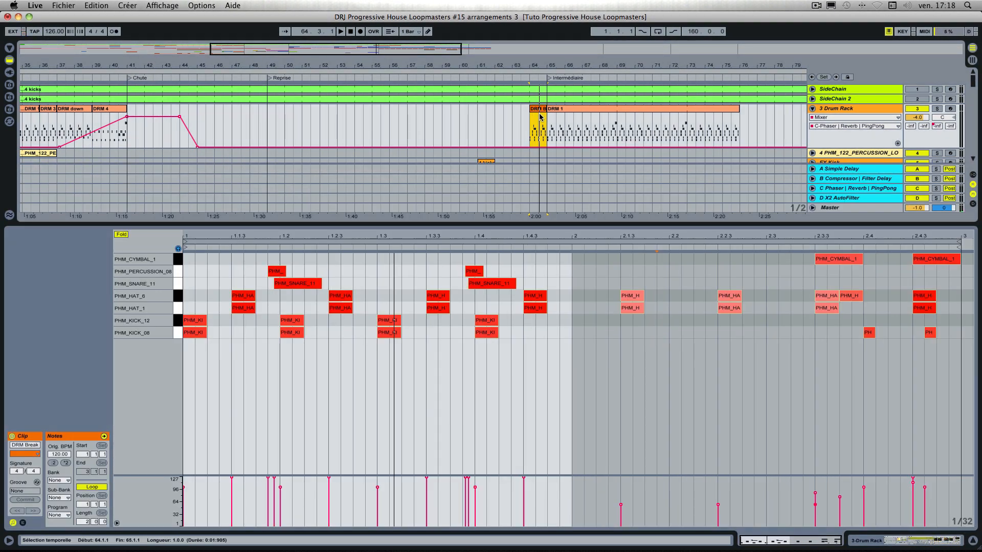
key(space)
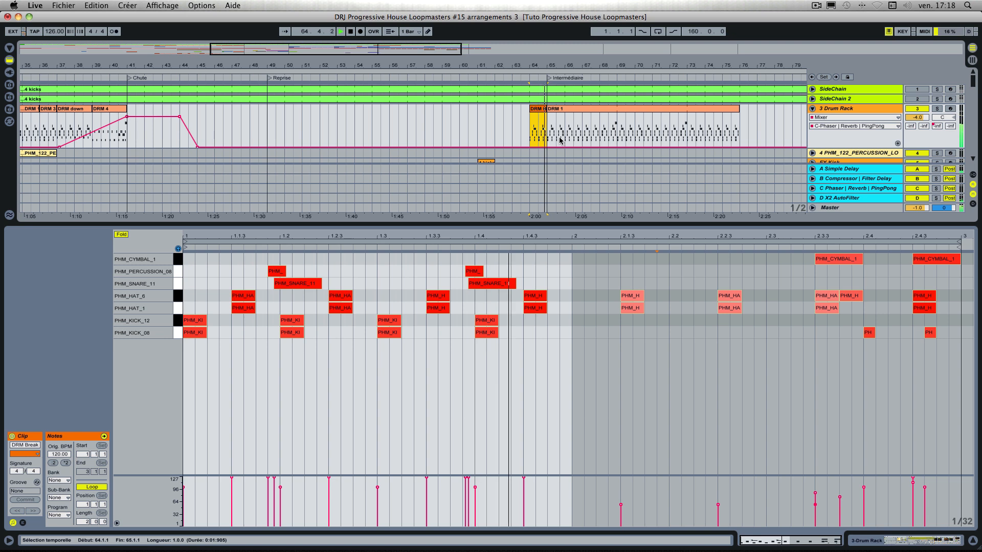
drag(530, 108, 464, 110)
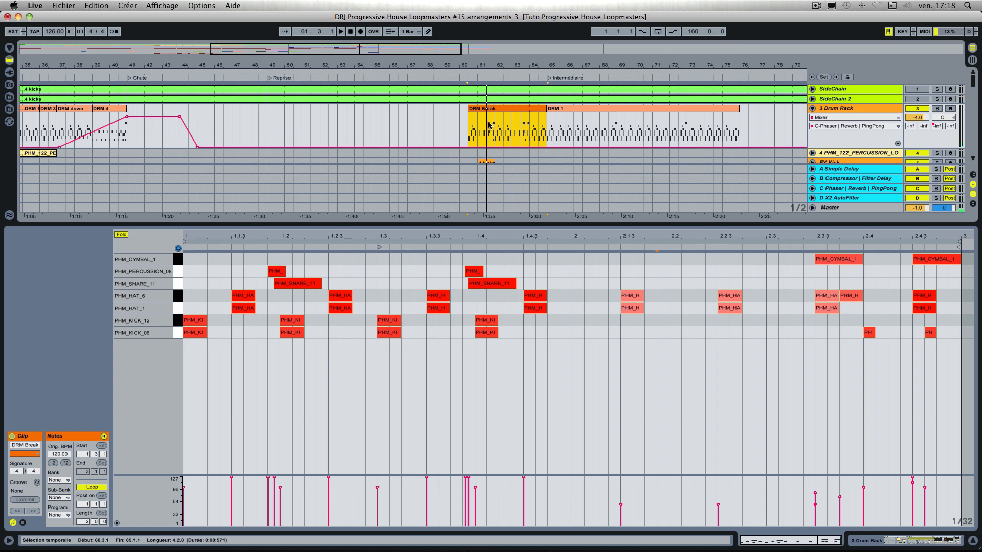
mouse_move(546, 109)
mouse_down()
mouse_move(478, 109)
mouse_move(493, 108)
mouse_up()
drag(483, 111, 536, 110)
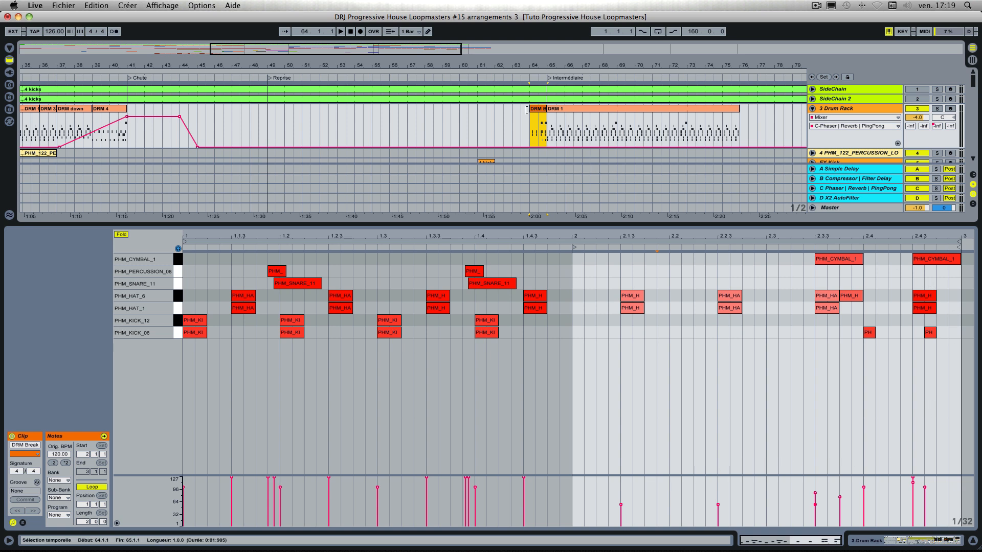
click(520, 78)
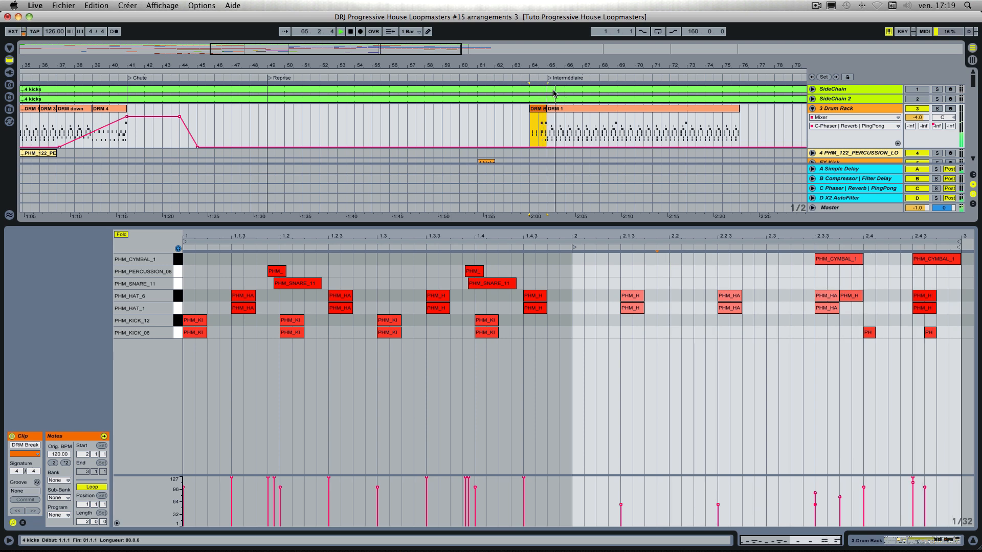
key(space)
Show the 2 FX Sweep device's Filter Freq automation on the 18 2 FX Sweep track, with the device view hidden.
double_click(828, 108)
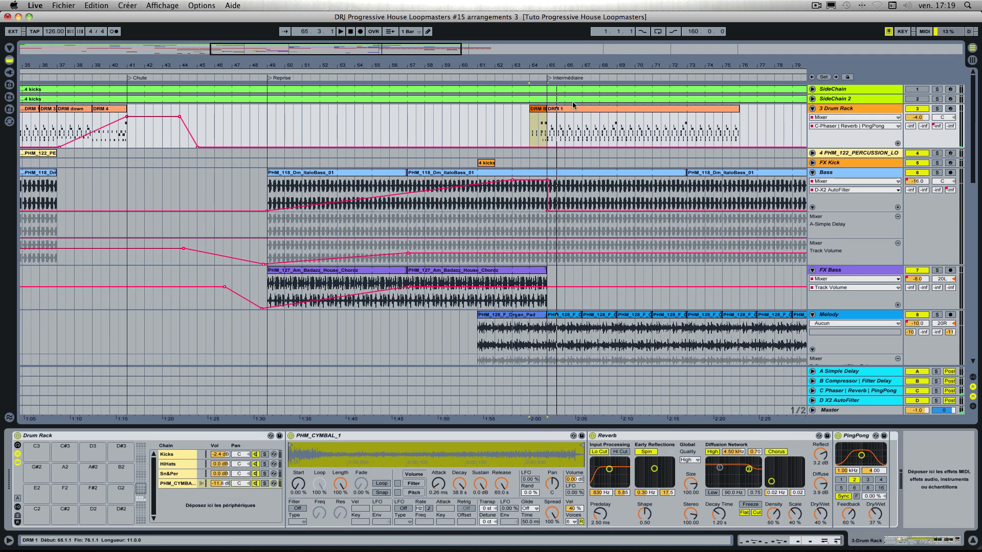
click(971, 541)
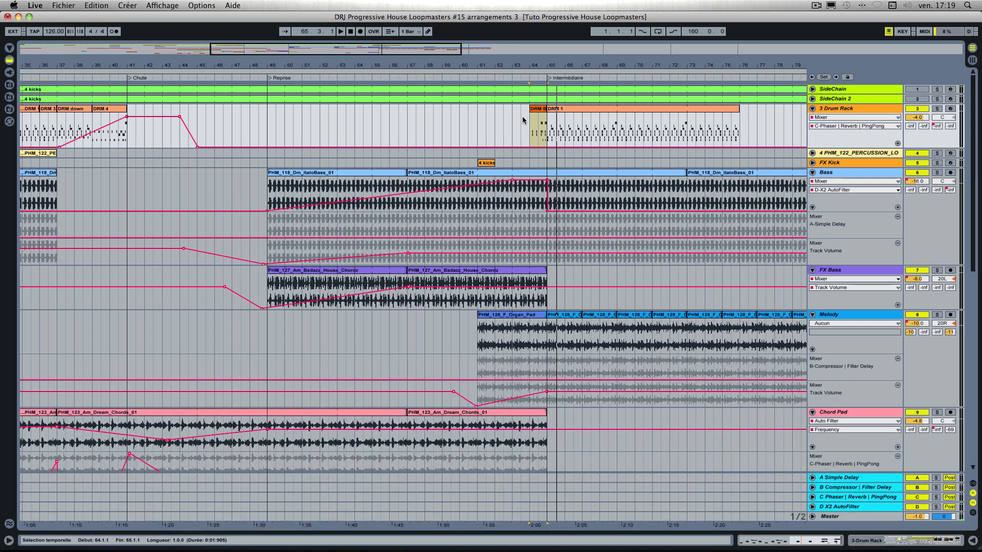
scroll(522, 116, down, 15)
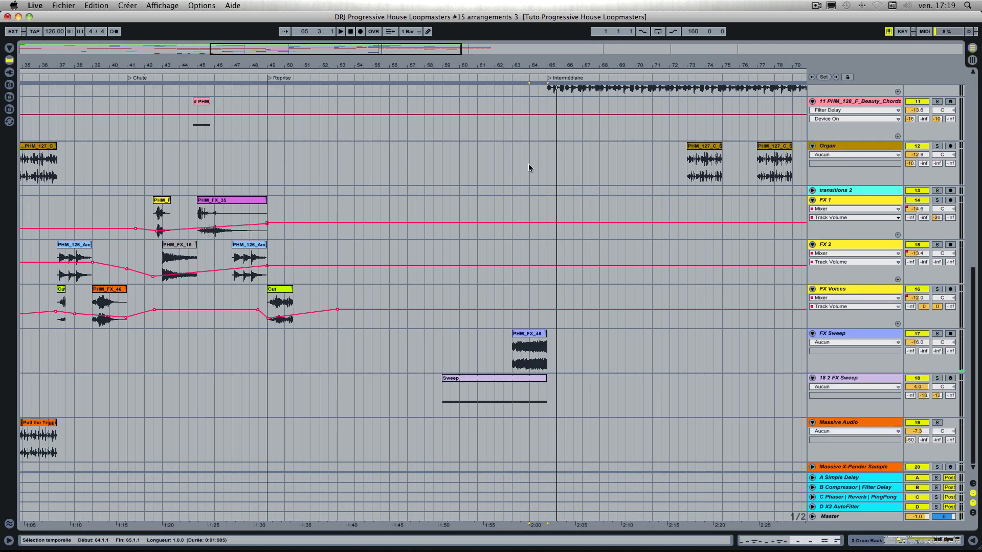
scroll(529, 168, left, 1)
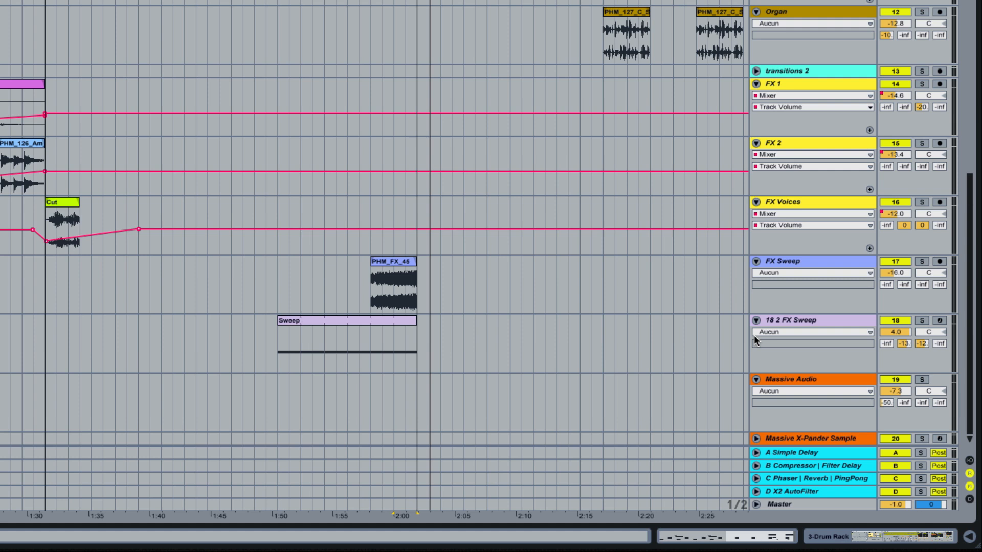
click(781, 332)
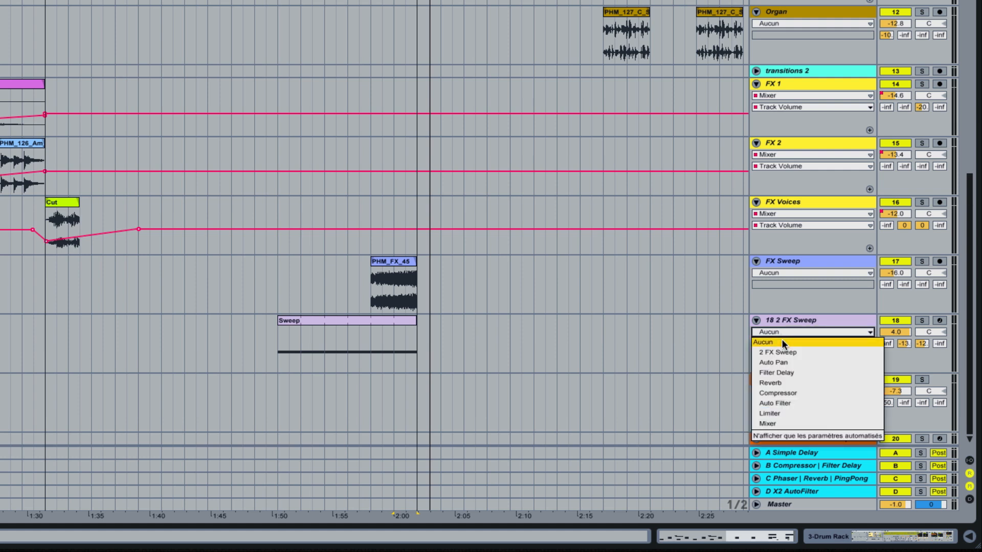
click(781, 353)
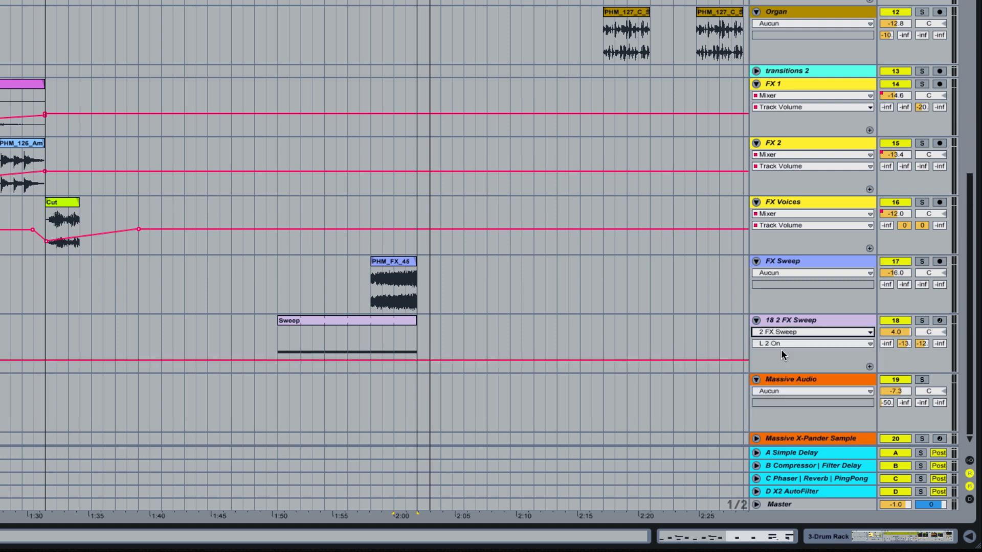
click(783, 343)
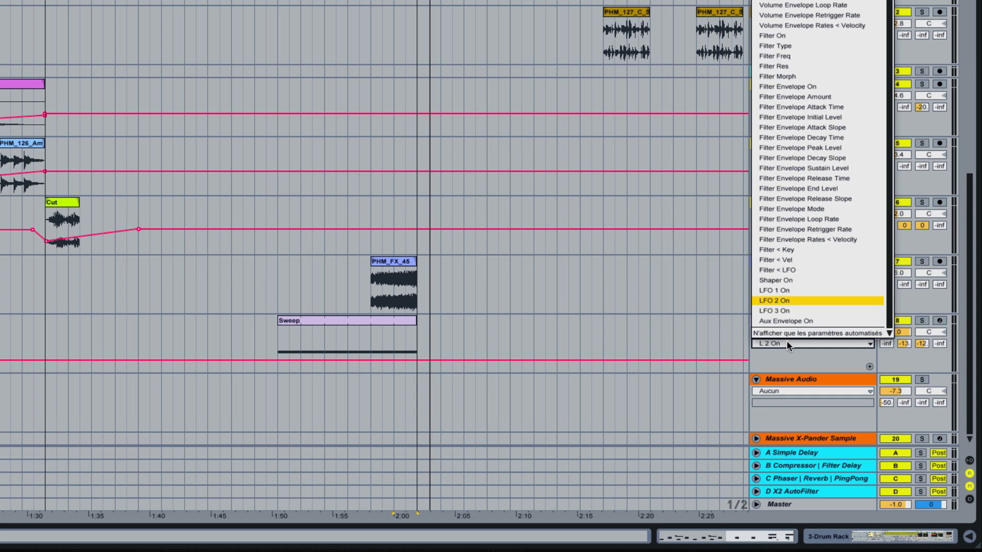
click(790, 56)
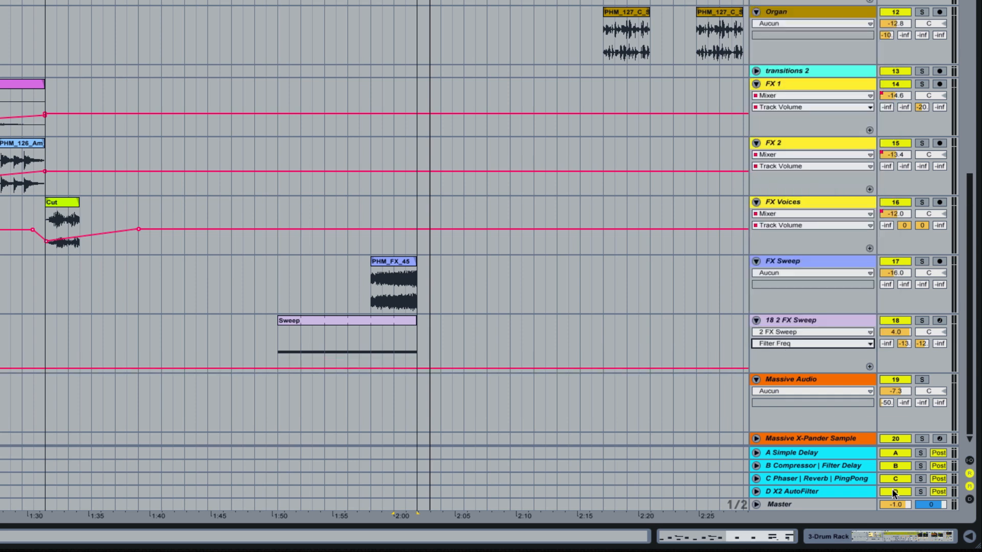
Display the 18 2 FX Sweep track's devices and automate Filter Freq from 48.8 Hz at the Sweep clip's start up to 2.91 kHz at bar 61.
double_click(796, 319)
scroll(588, 177, down, 3)
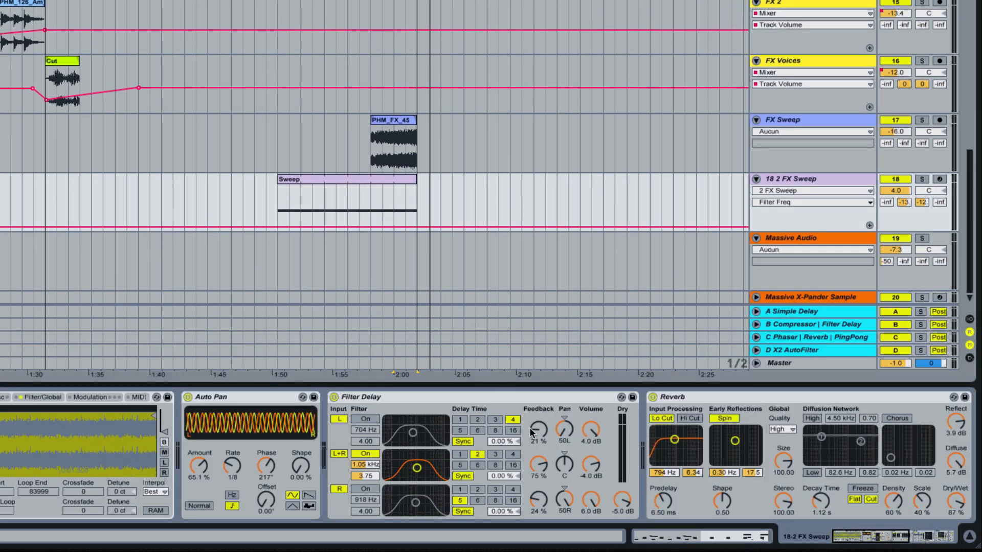
scroll(525, 432, down, 10)
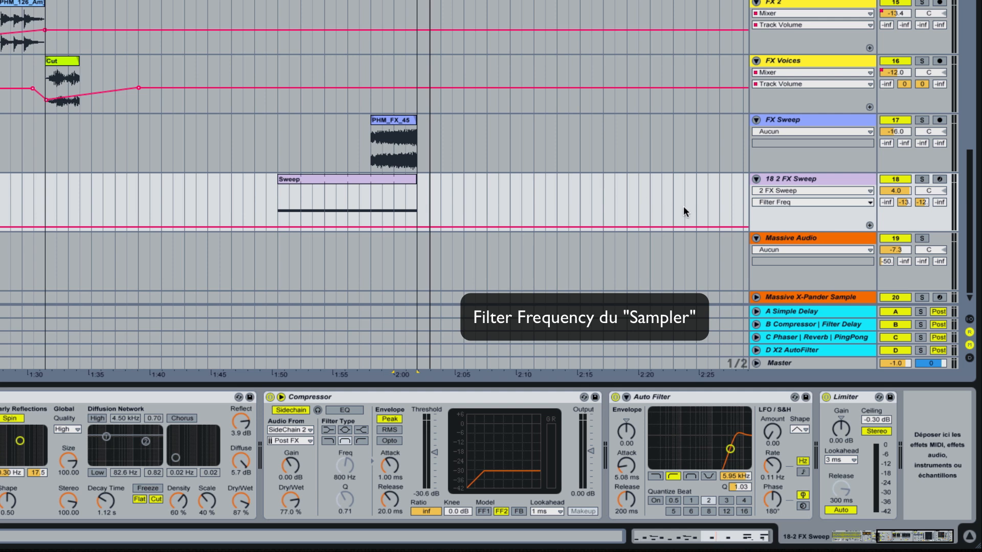
click(278, 227)
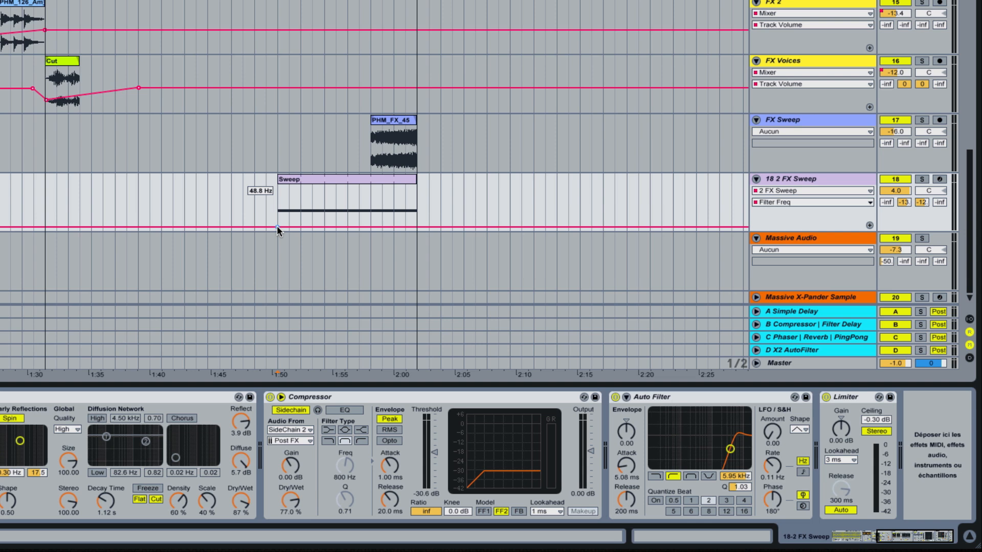
drag(325, 227, 324, 199)
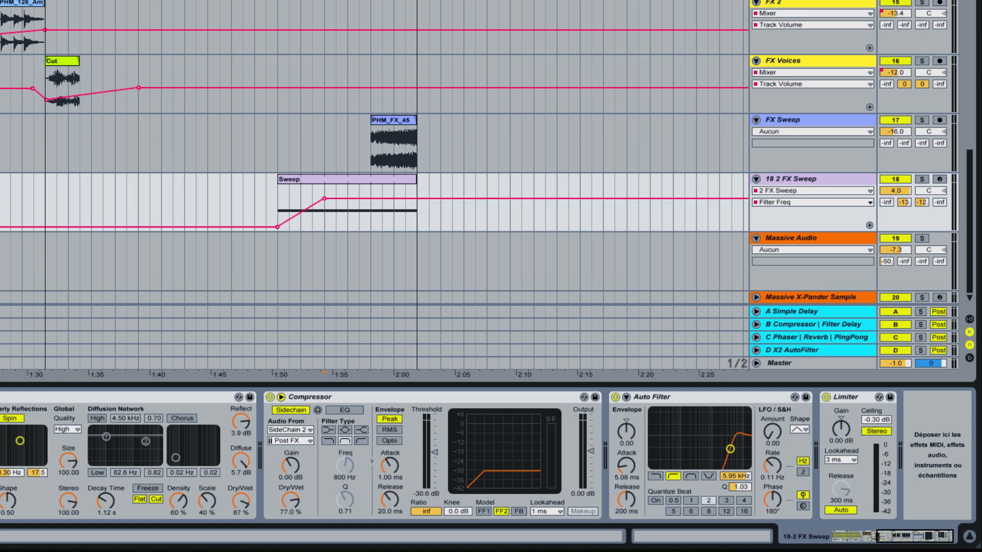
Solo the 18 2 FX Sweep track, audition the sweep, and add a Filter Freq point of 2.91 kHz at the Sweep clip's end.
click(921, 179)
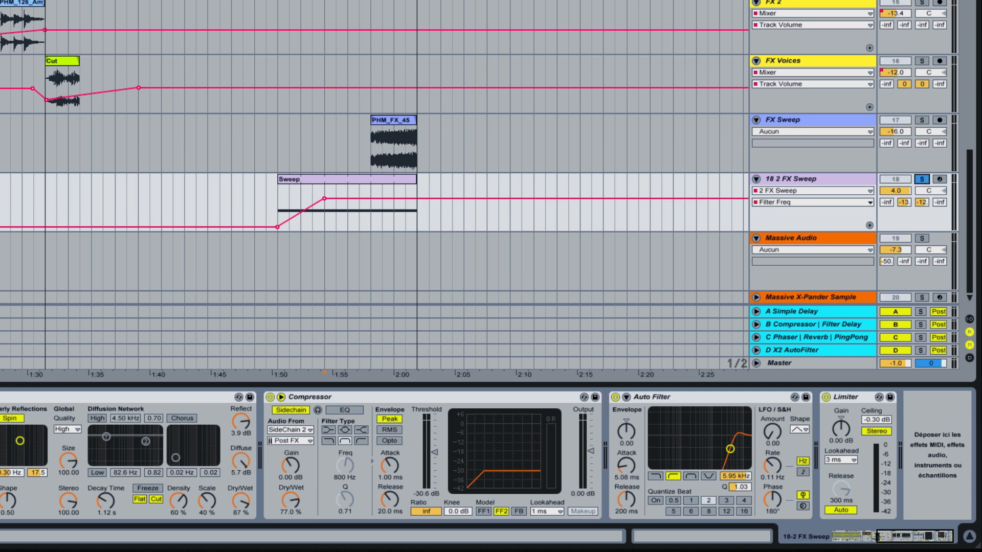
key(space)
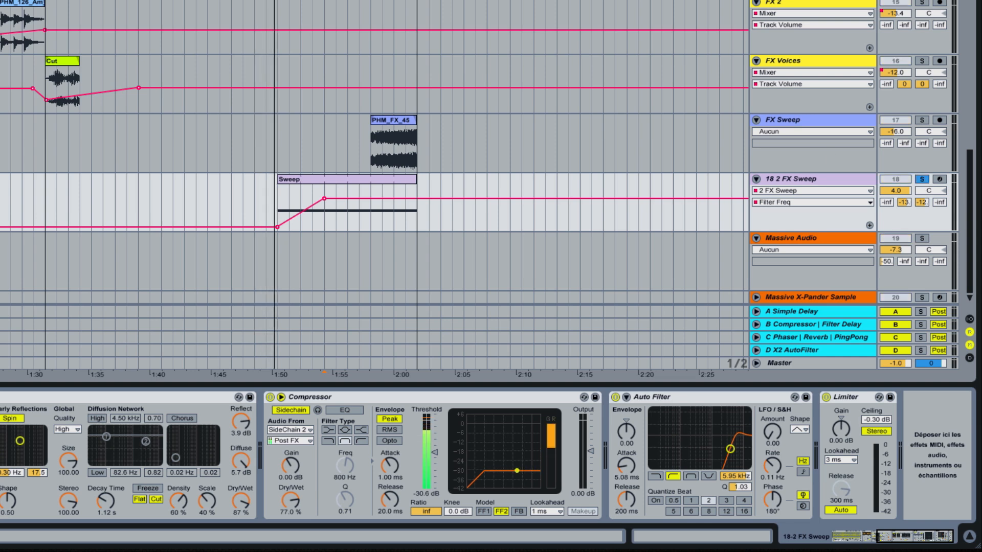
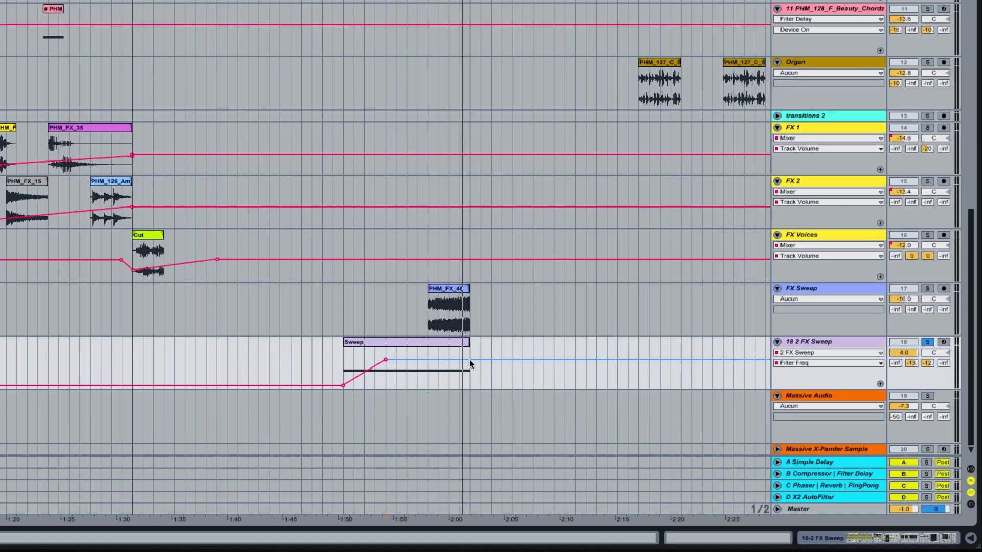
click(556, 393)
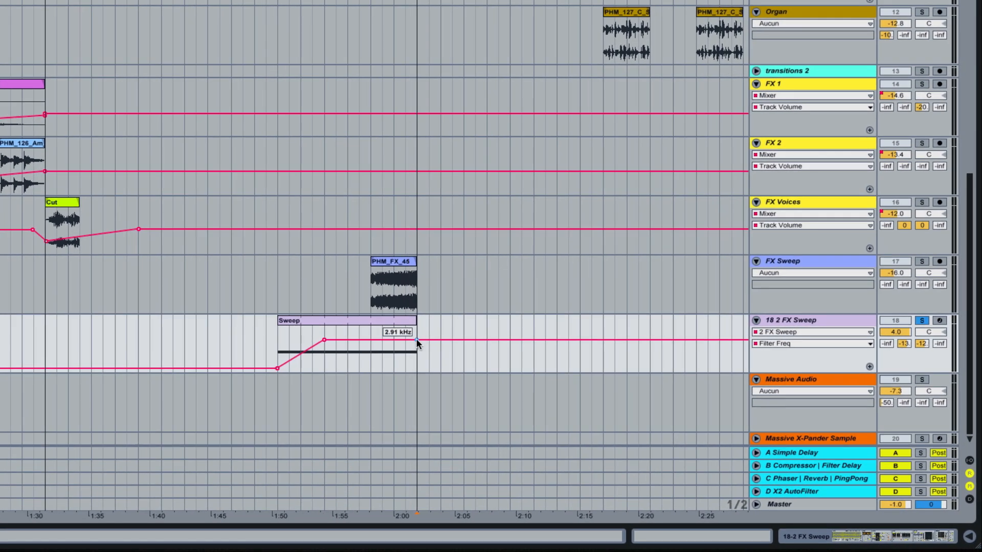
Raise the Filter Freq point at the Sweep clip's end above the bar 61 point and audition the sweep.
drag(417, 339, 418, 332)
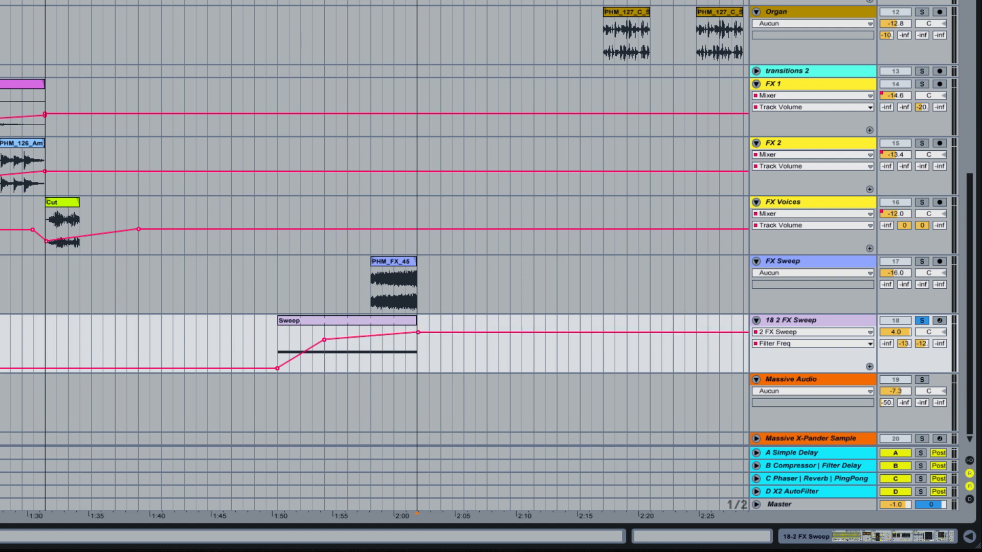
key(space)
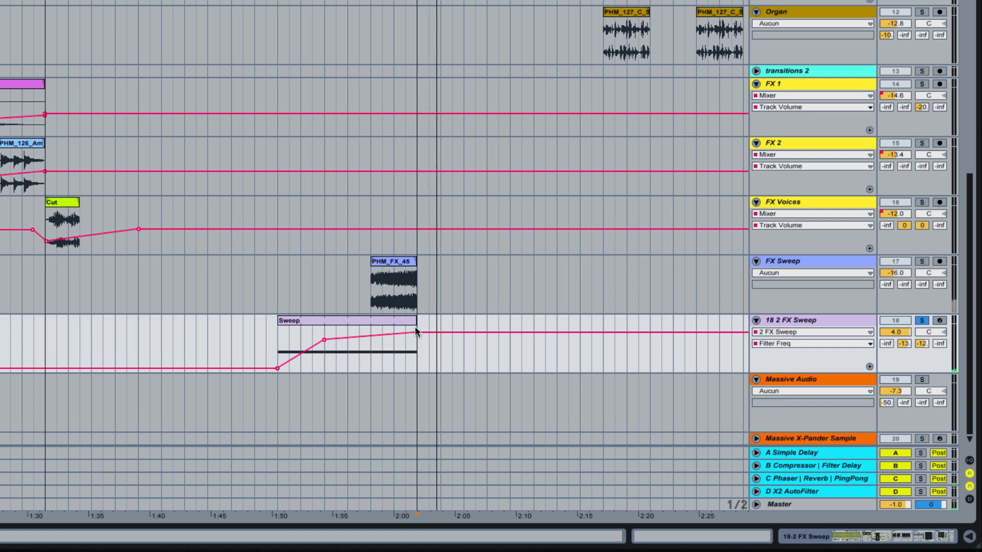
key(space)
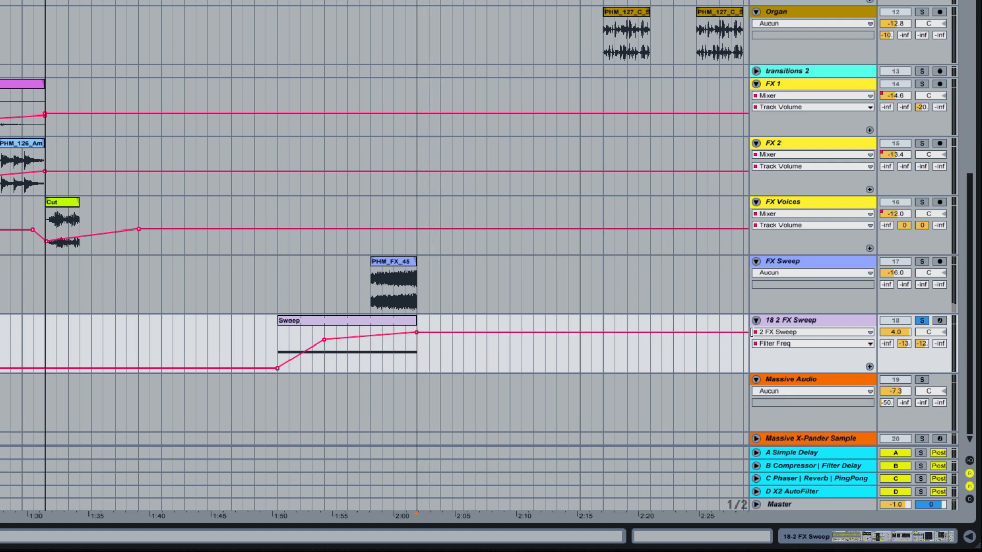
Automate the Compressor's Device On on the 18 2 FX Sweep track to switch off just before the Sweep clip's end.
click(771, 332)
click(793, 393)
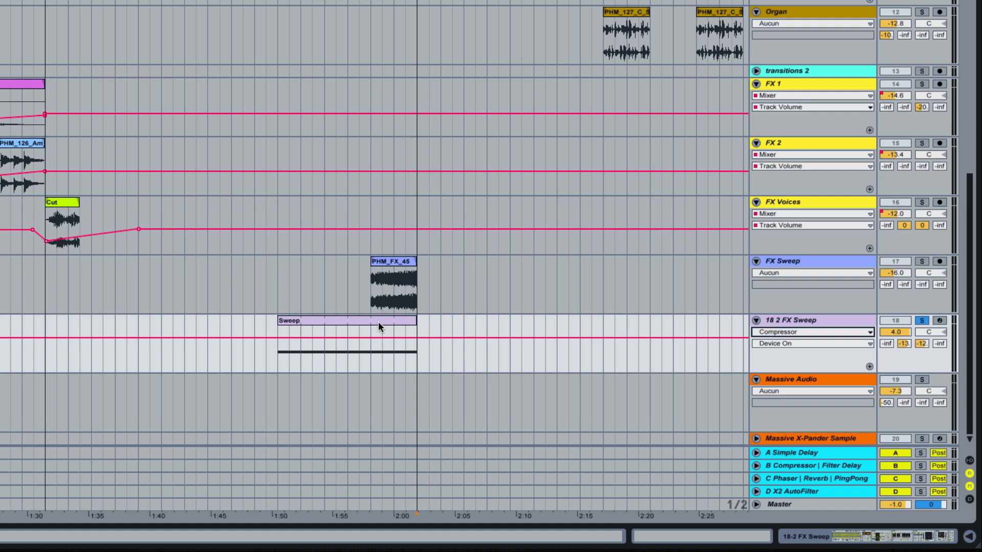
click(403, 338)
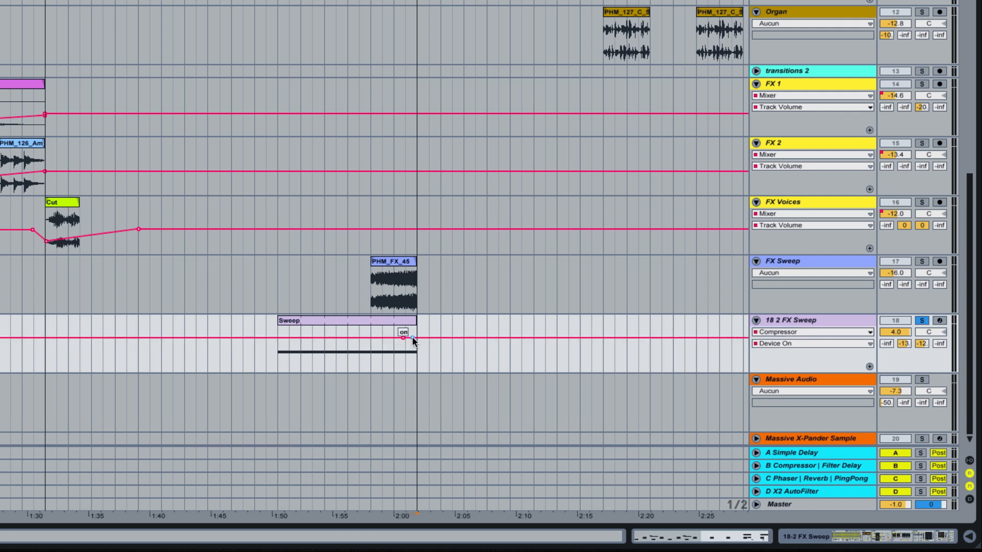
drag(412, 338, 411, 360)
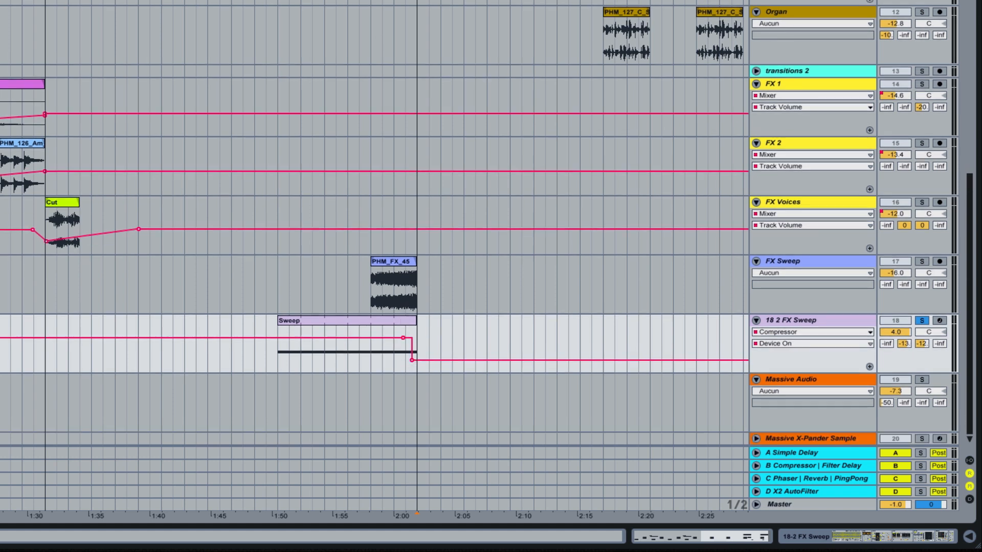
key(space)
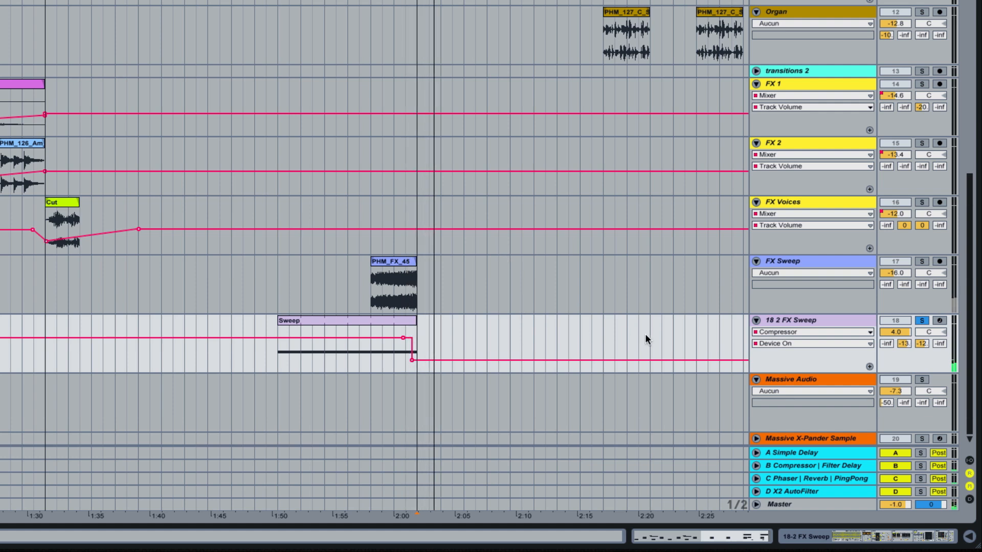
drag(412, 361, 415, 360)
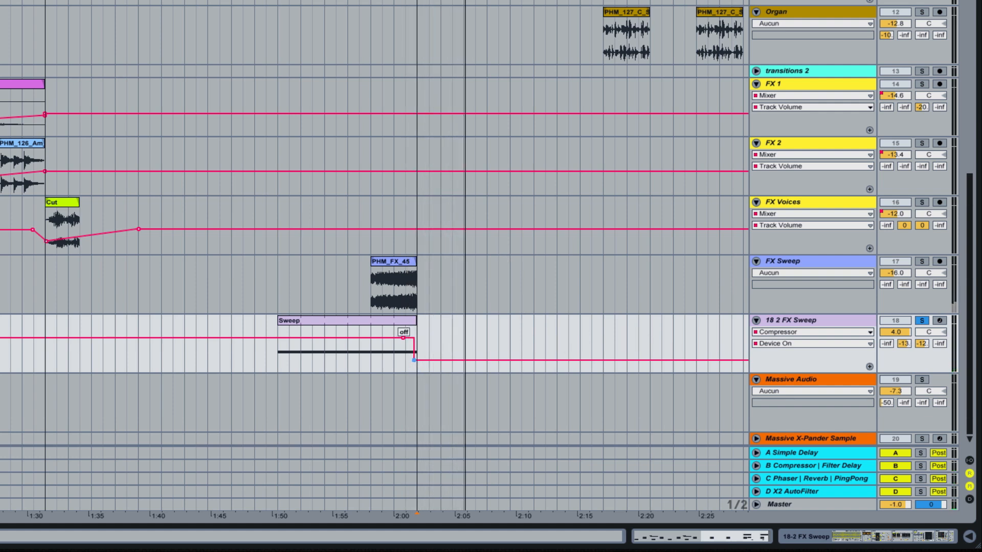
Display the 18 2 FX Sweep track's devices and audition the end of the Sweep clip with the Compressor switching off.
double_click(799, 321)
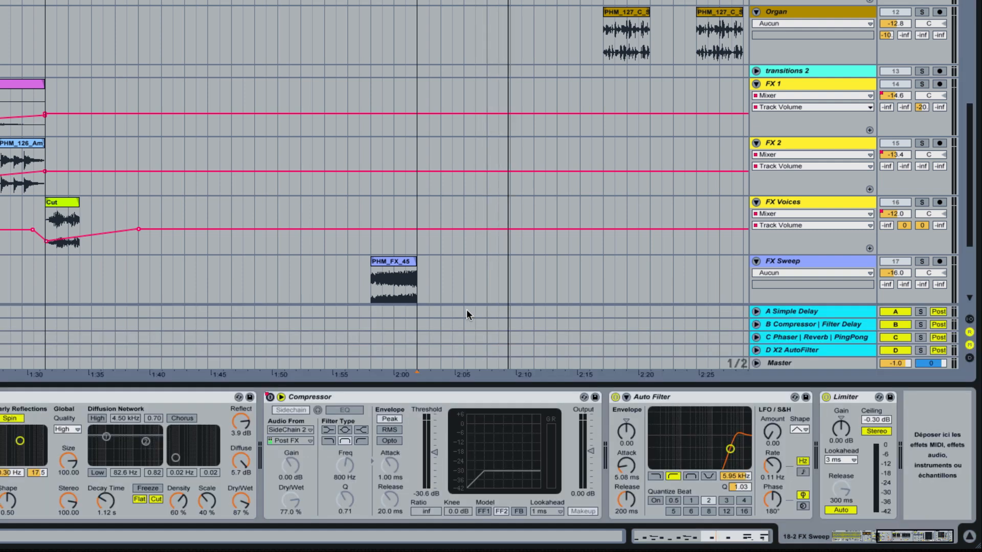
scroll(404, 258, down, 3)
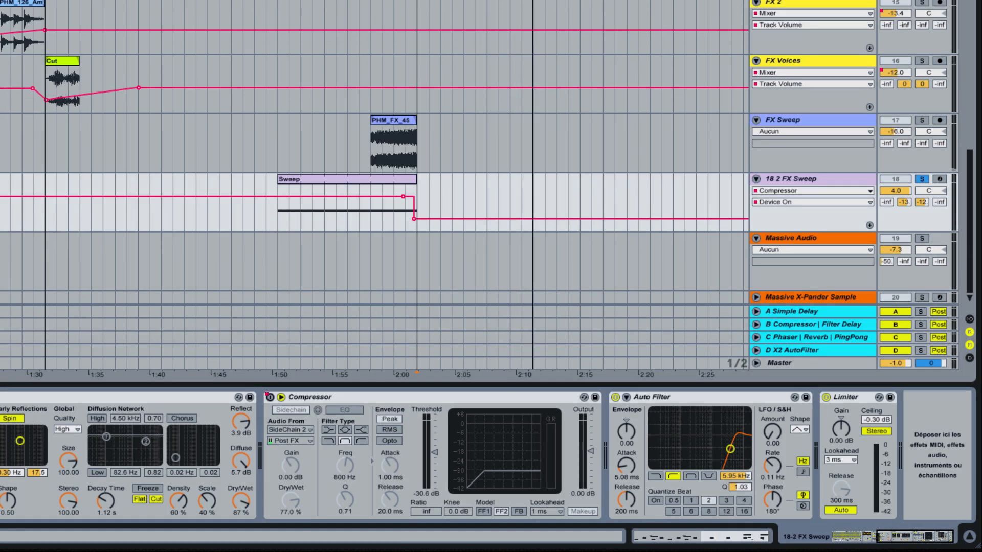
click(366, 1)
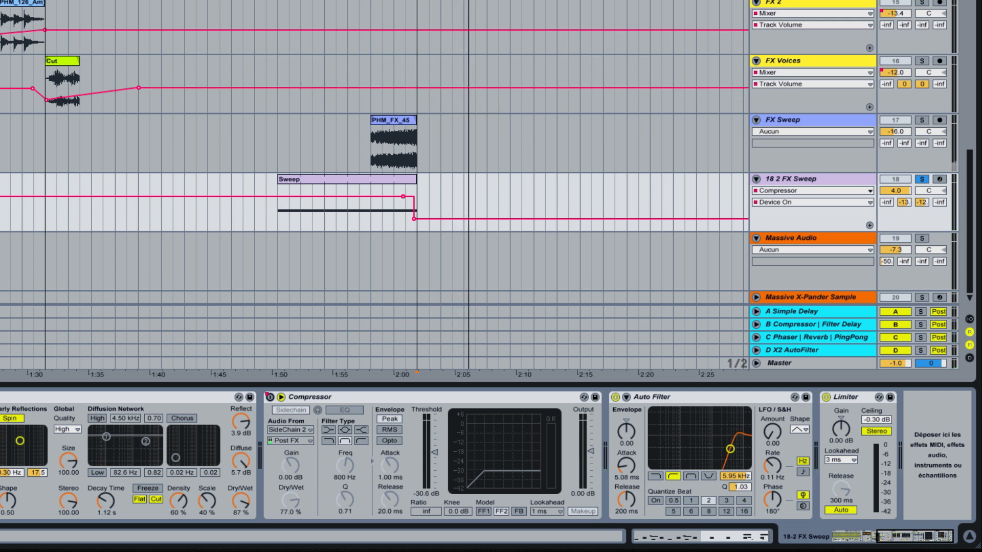
click(366, 1)
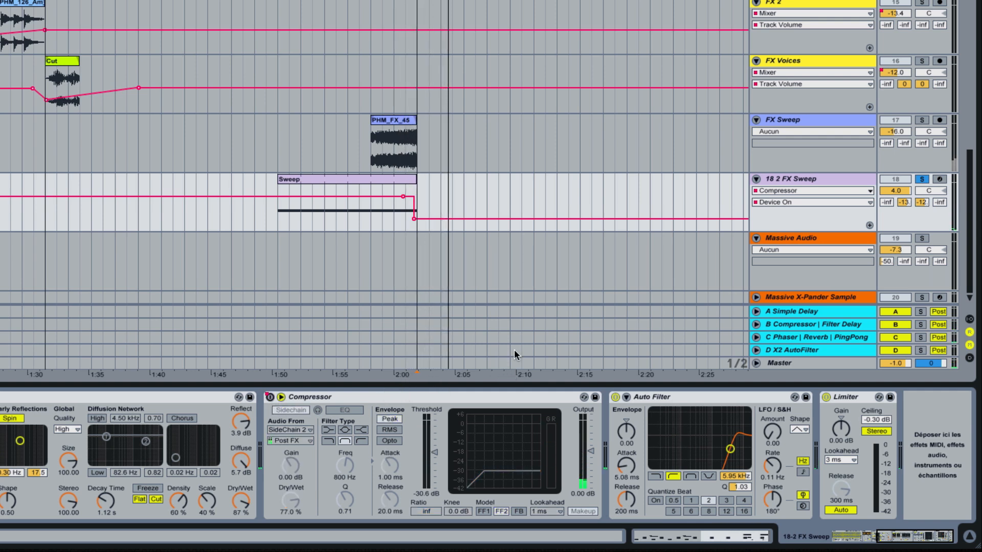
Show the Compressor's Device On and 2 FX Sweep's Filter Freq automation in separate lanes under the 18 2 FX Sweep track.
click(869, 225)
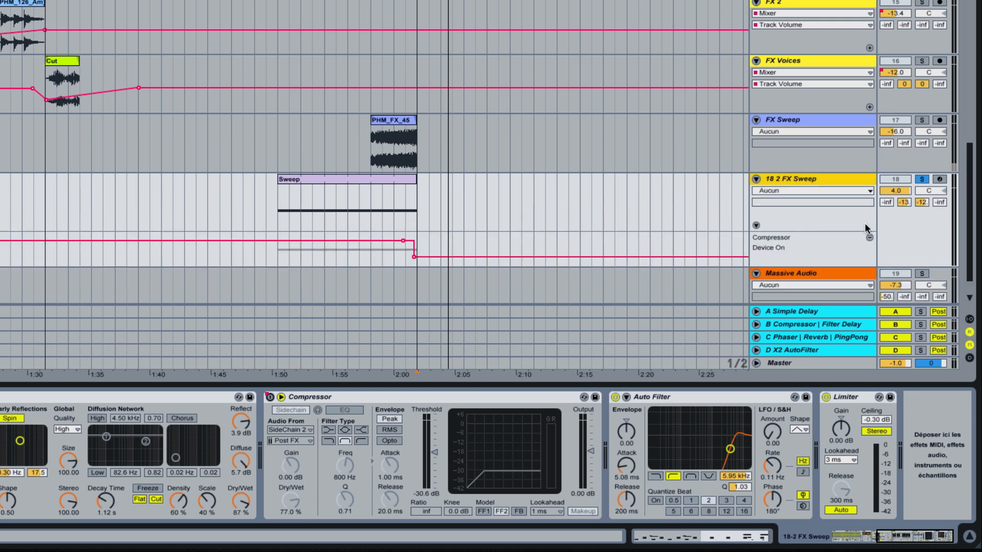
click(820, 193)
click(806, 213)
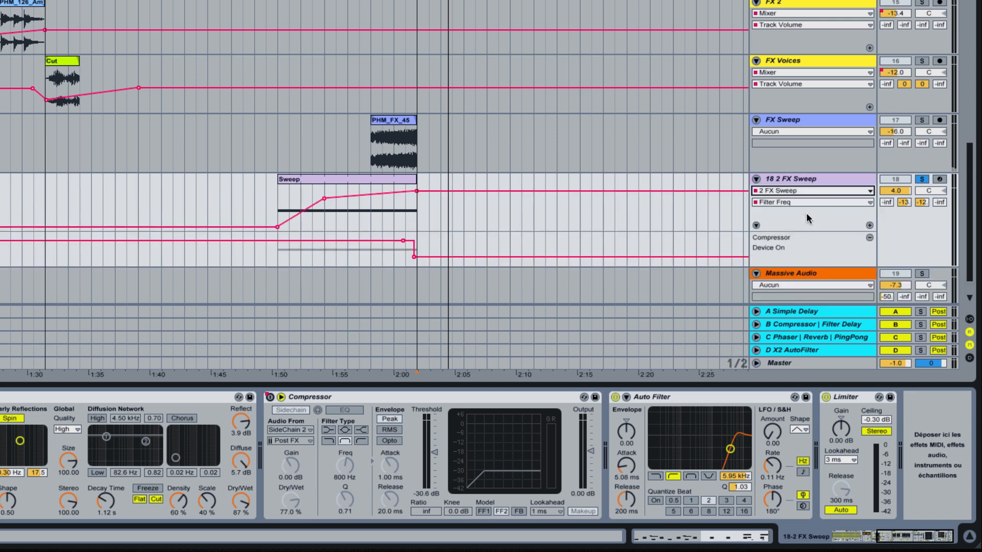
click(869, 226)
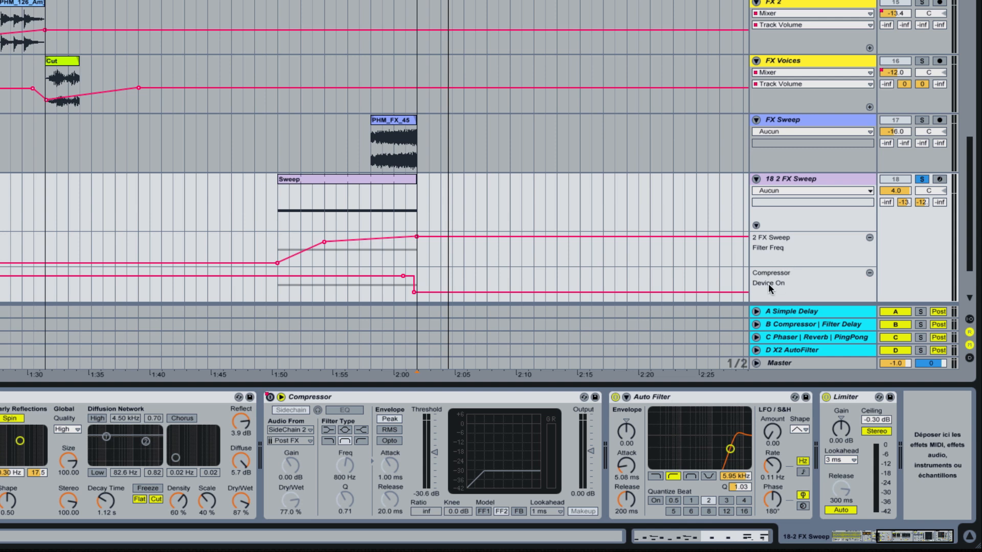
Automate the Auto Filter's Frequency from 238 Hz at the Sweep clip's start up to 5.95 kHz at its end, and audition it.
click(784, 190)
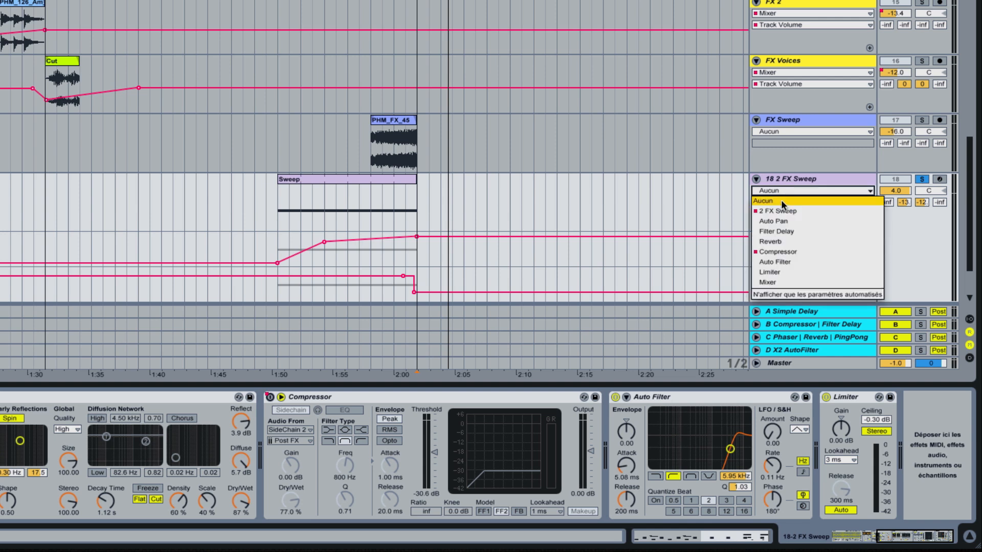
click(793, 263)
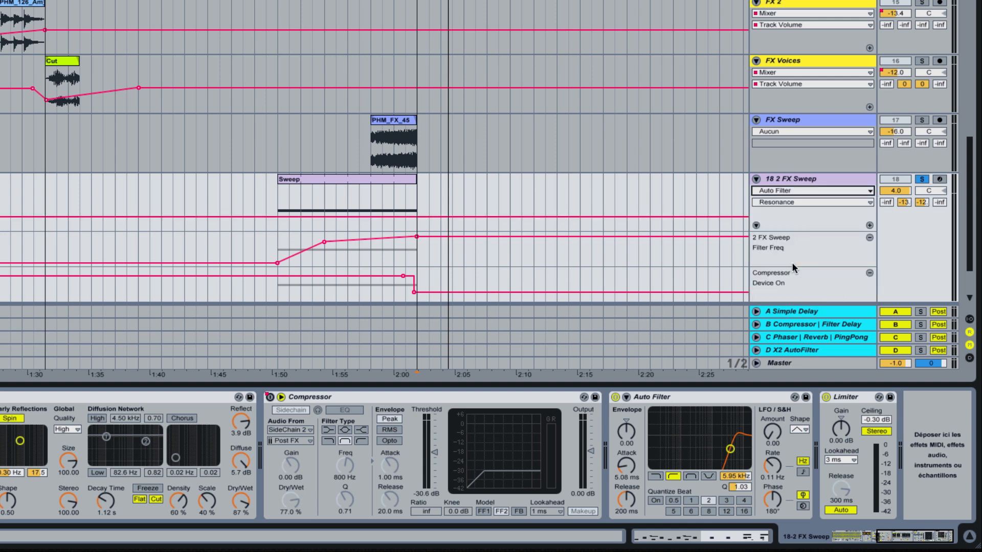
click(784, 204)
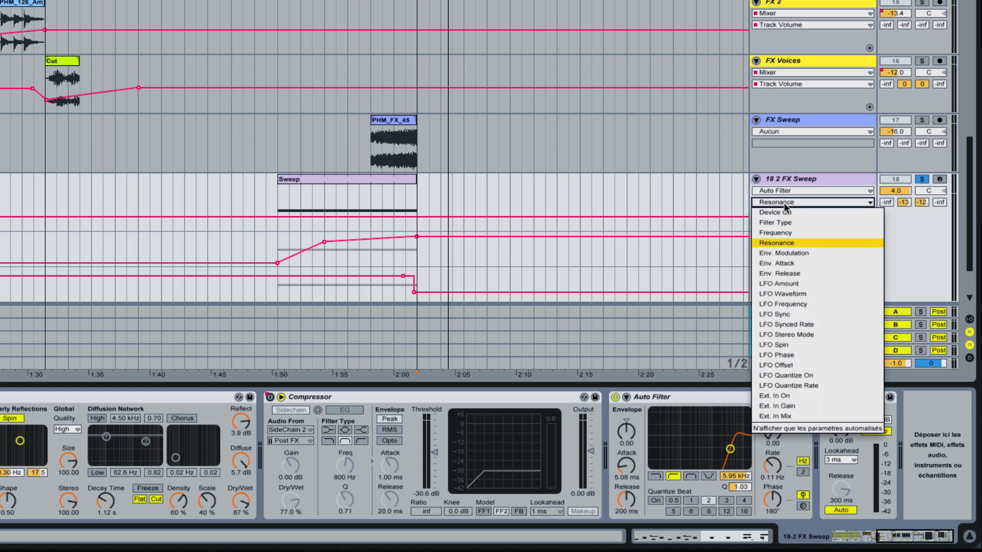
click(792, 232)
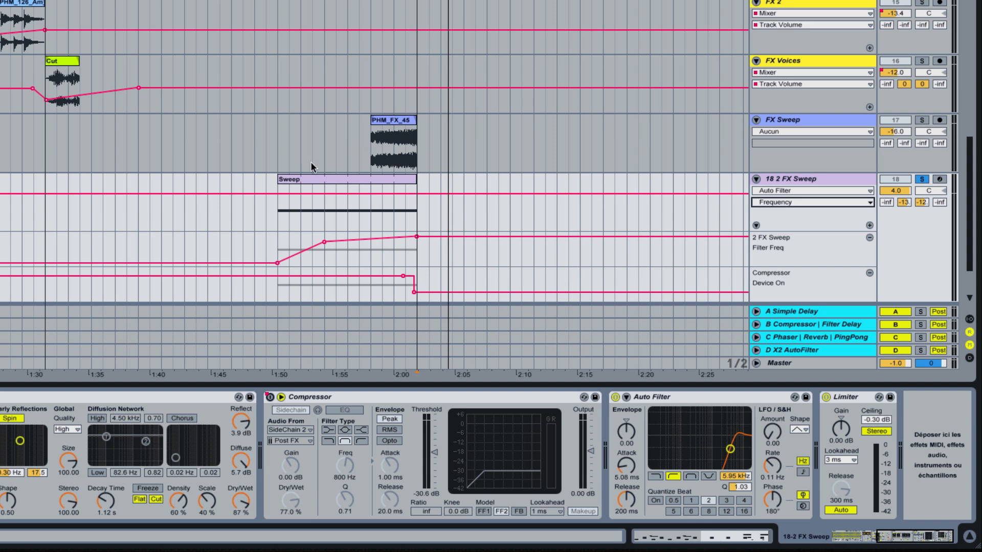
click(278, 193)
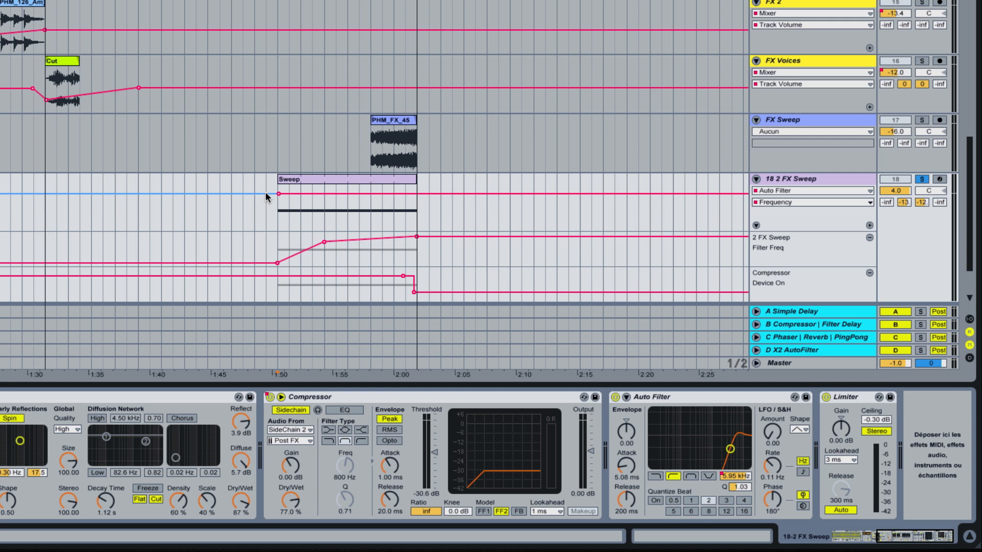
click(265, 193)
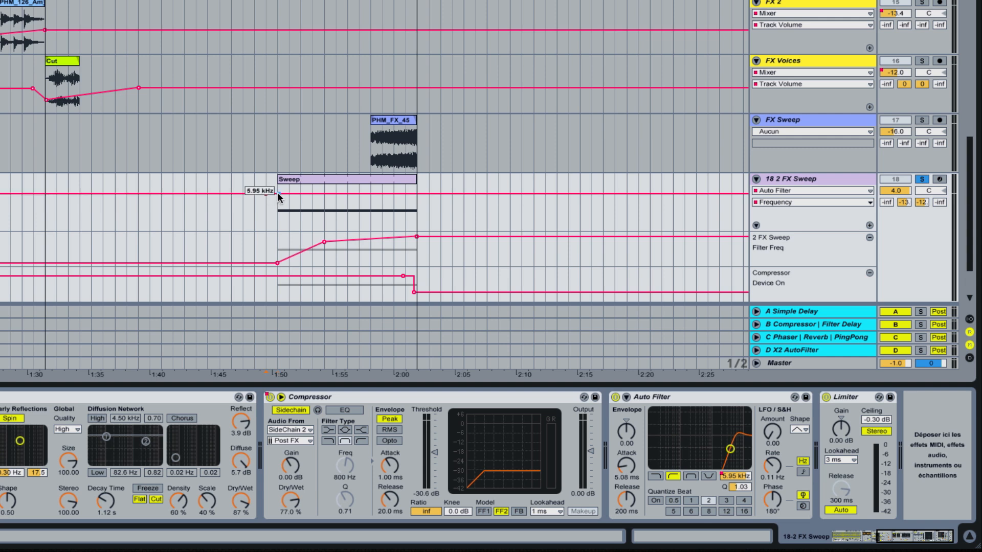
drag(278, 193, 277, 231)
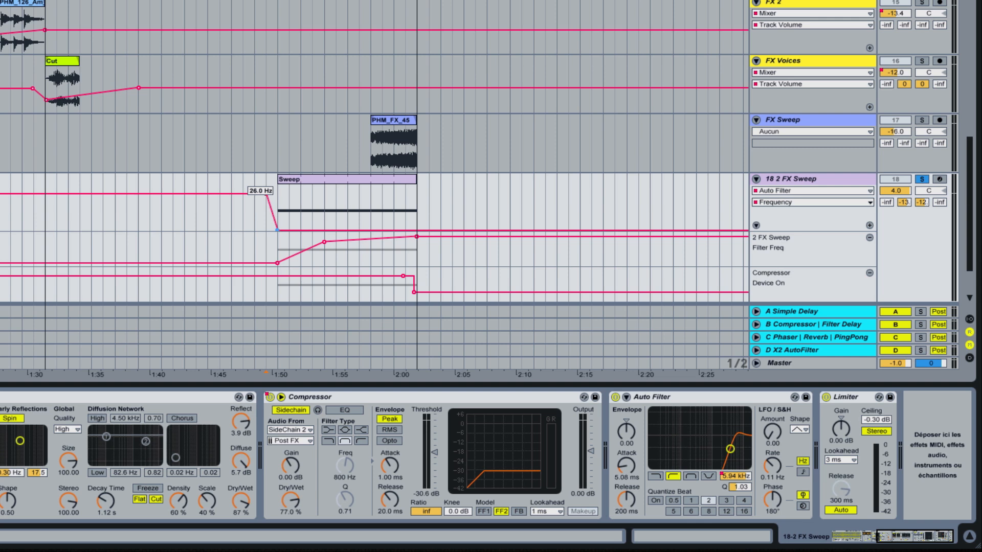
drag(277, 231, 276, 216)
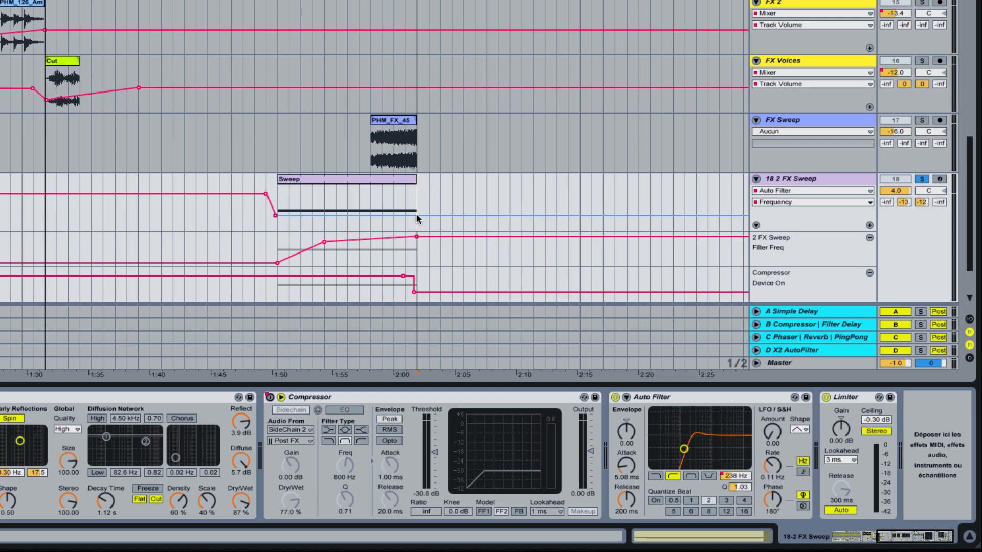
drag(416, 215, 417, 194)
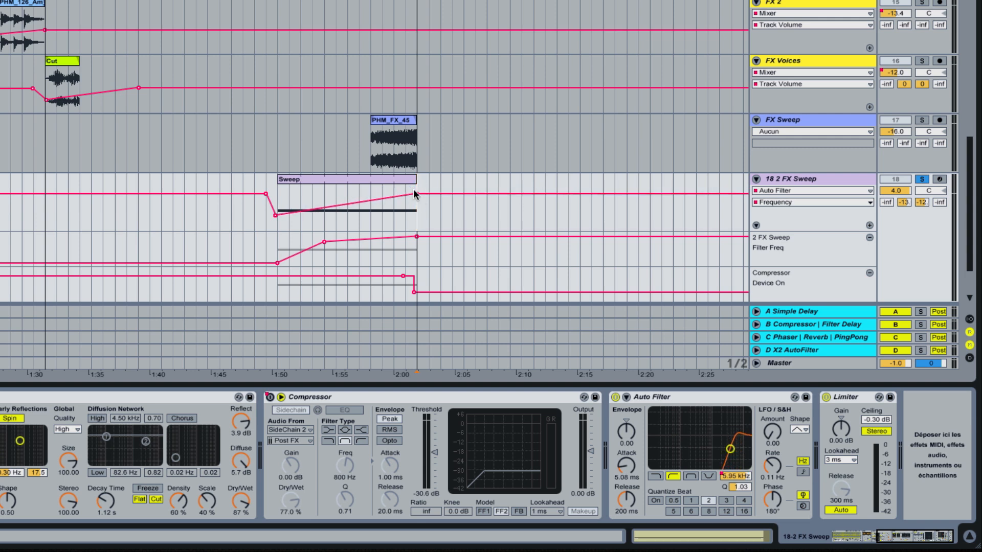
key(space)
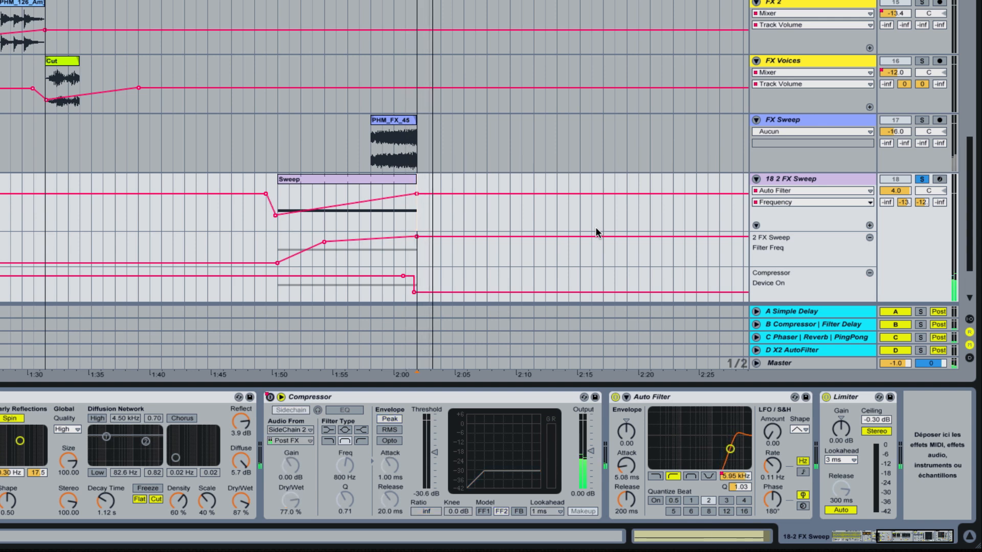
Give Auto Filter Frequency its own lane and automate send C-Phaser | Reverb | PingPong from -12.0 dB at bar 64, peaking at bar 65, to -12.0 dB at bar 69.
click(870, 225)
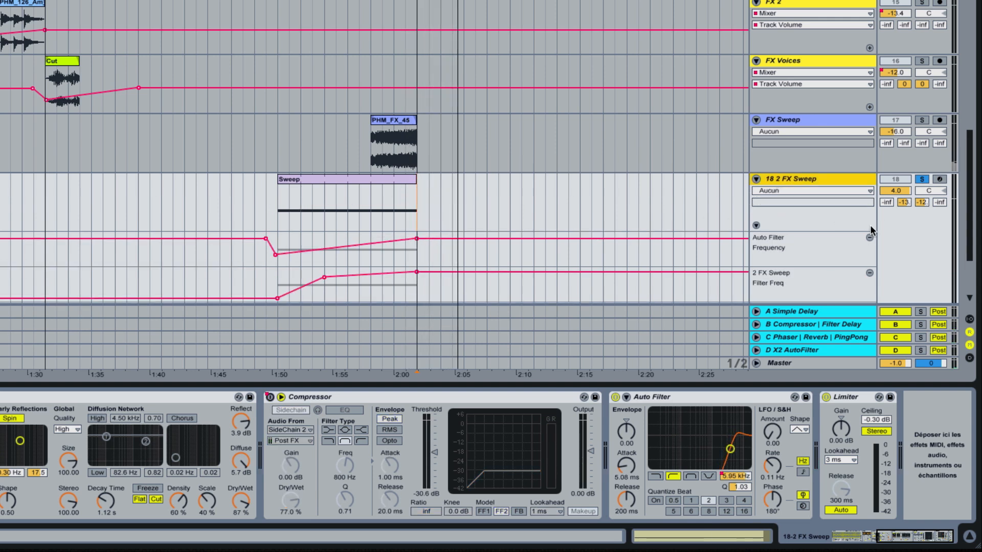
click(824, 190)
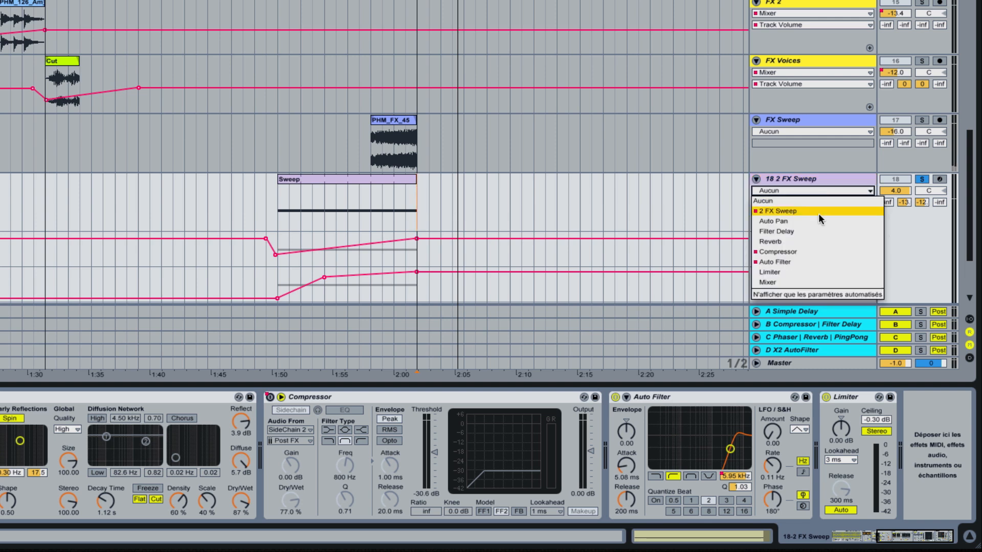
click(799, 283)
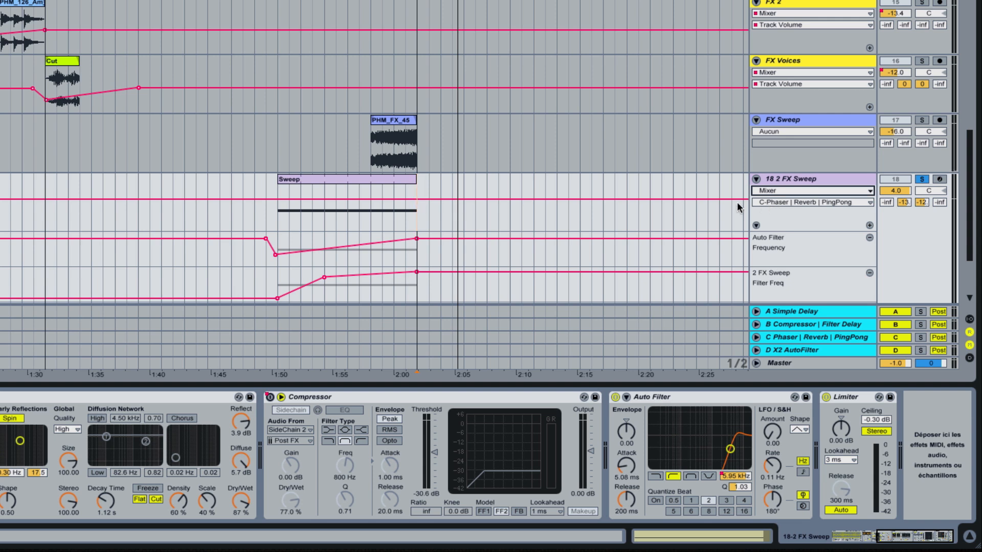
click(394, 199)
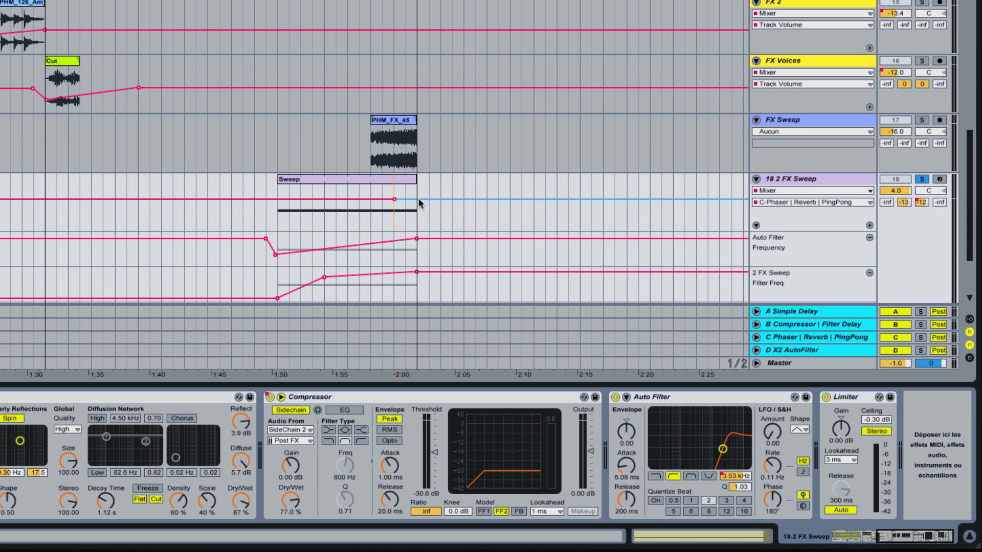
click(511, 199)
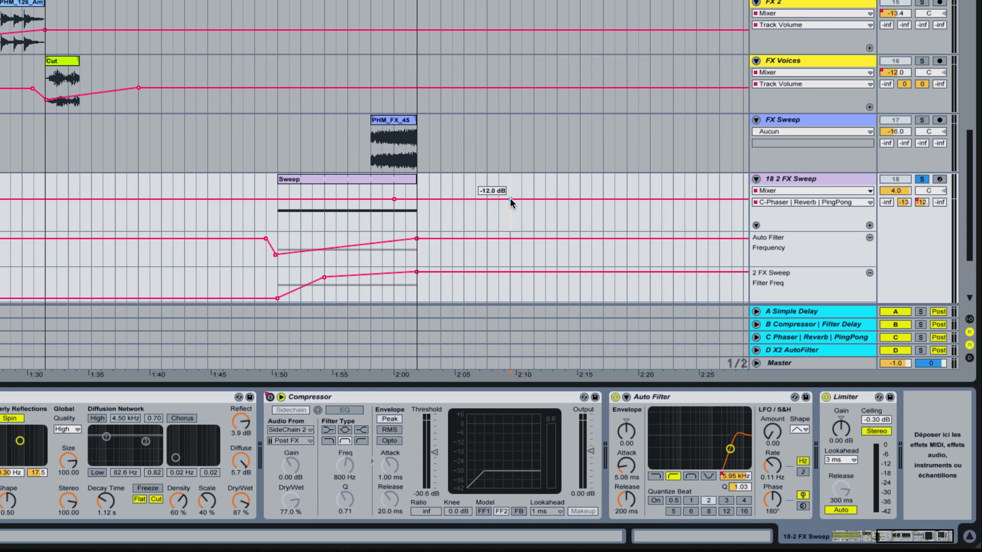
click(417, 198)
drag(416, 198, 417, 186)
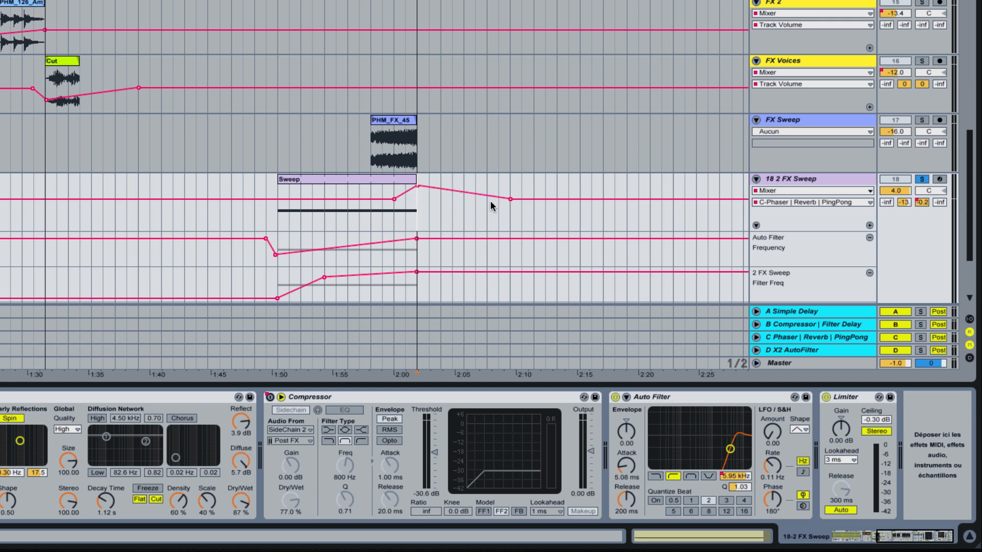
Audition the sweep's send C tail into Intermédiaire and turn off solo on the 18 2 FX Sweep track.
mouse_move(511, 199)
key(space)
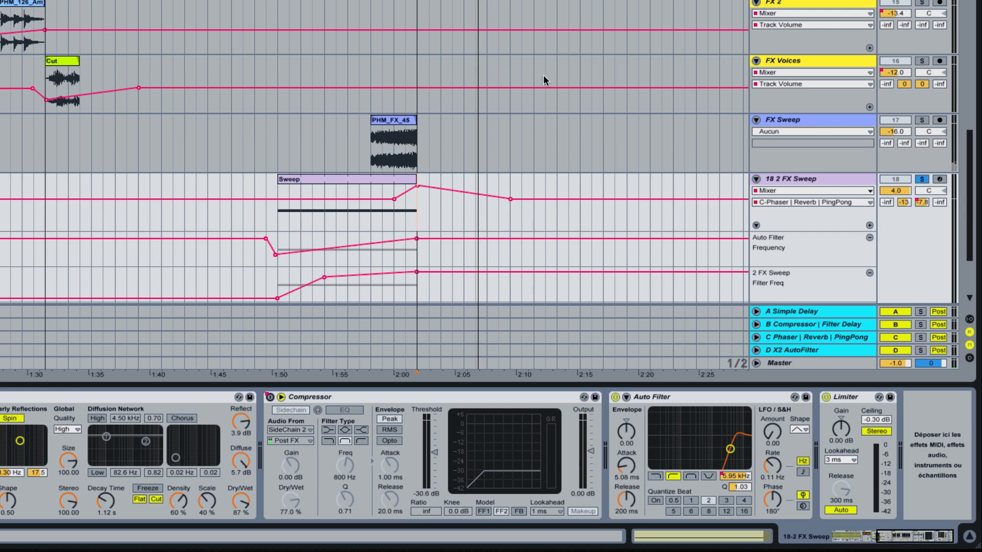
click(921, 179)
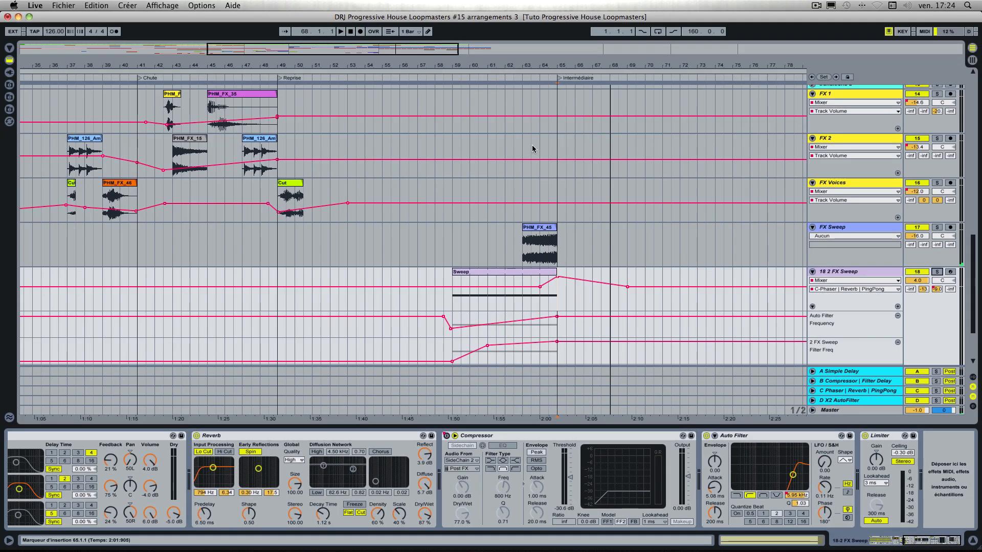
scroll(387, 21, up, 10)
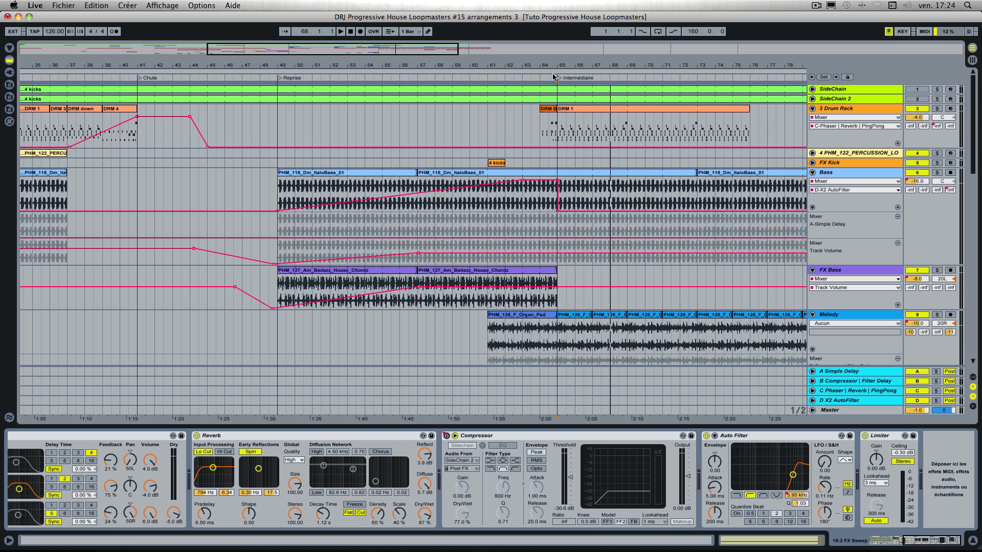
scroll(588, 164, down, 5)
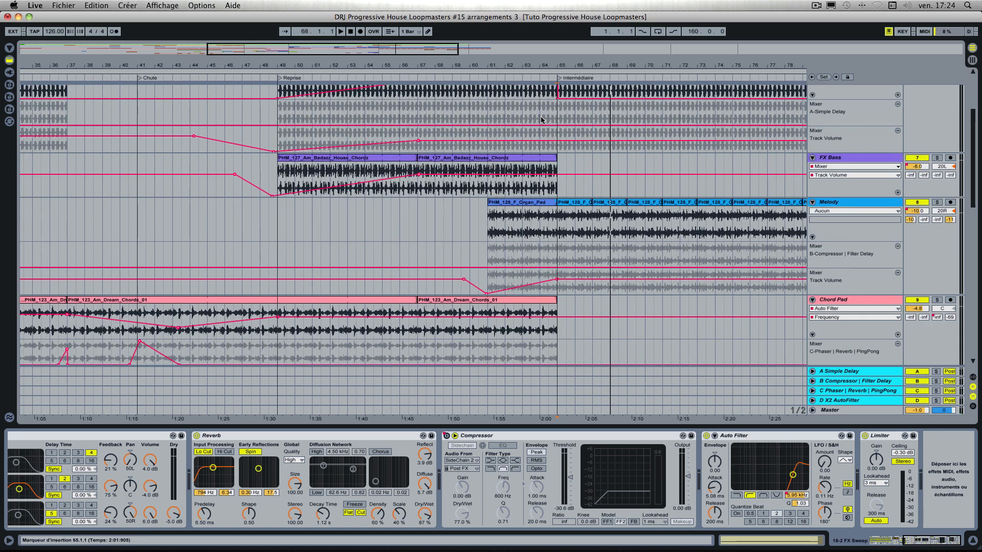
Play the full mix from bar 58 through the FX sweep transition into Intermédiaire, clearing the whole-arrangement selection during playback.
scroll(533, 234, down, 10)
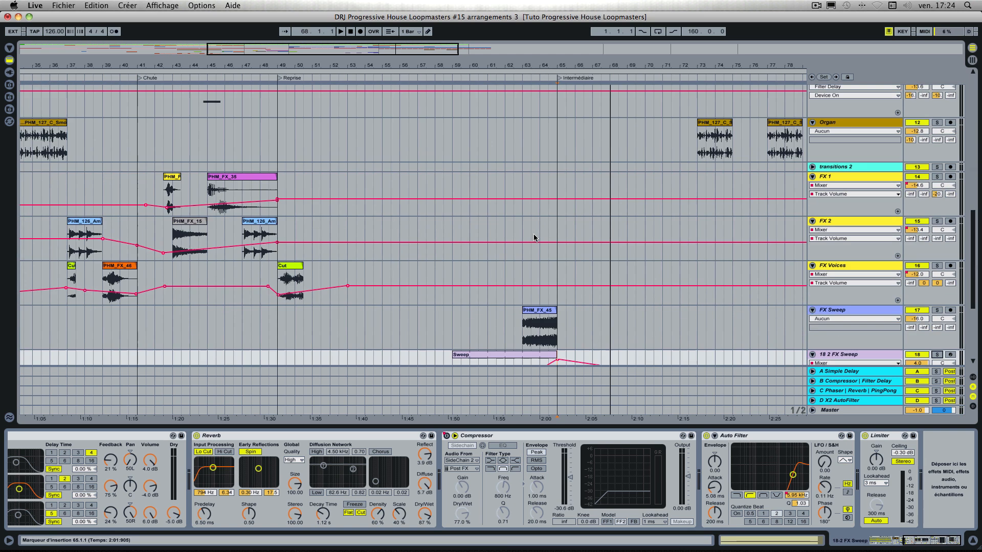
scroll(530, 215, down, 2)
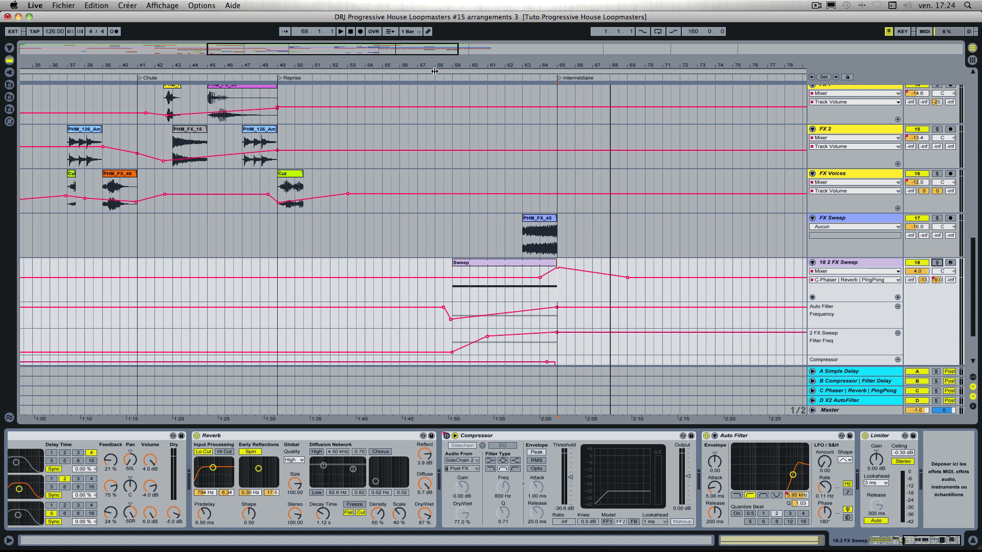
key(super+a)
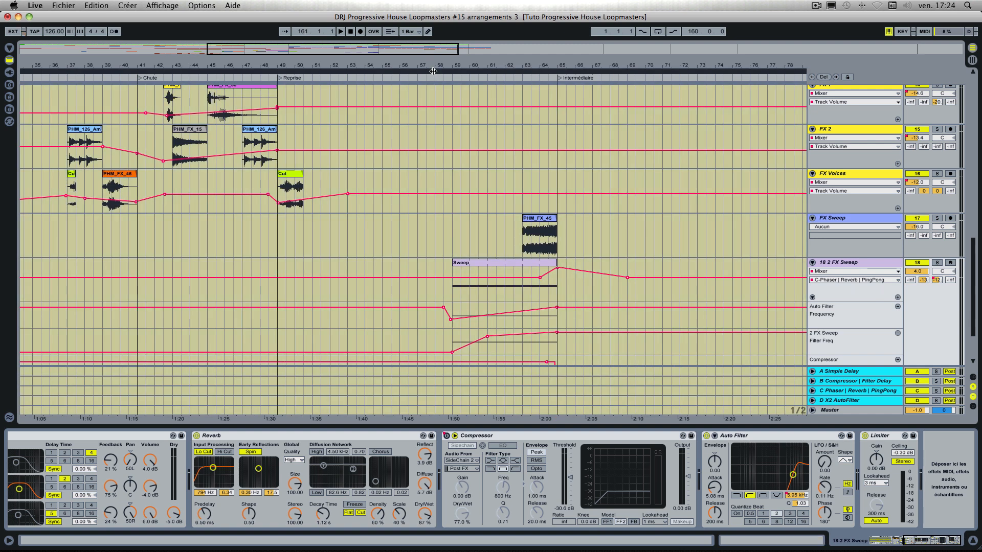
click(433, 76)
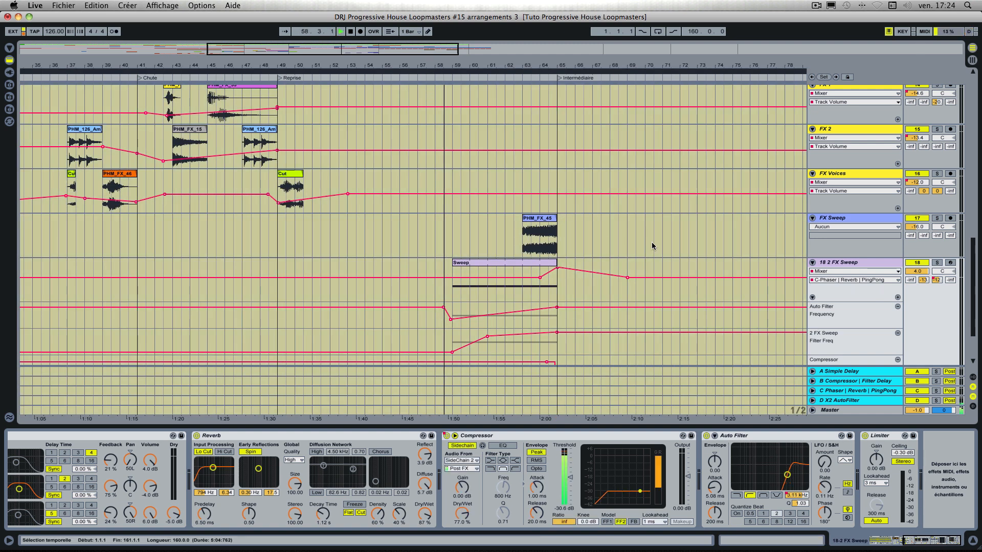
key(super+a)
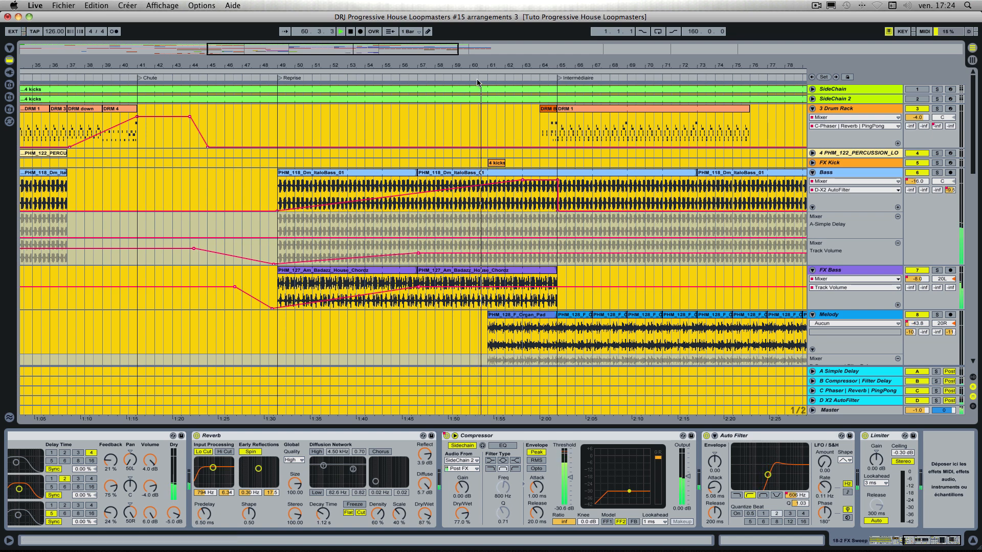
click(452, 115)
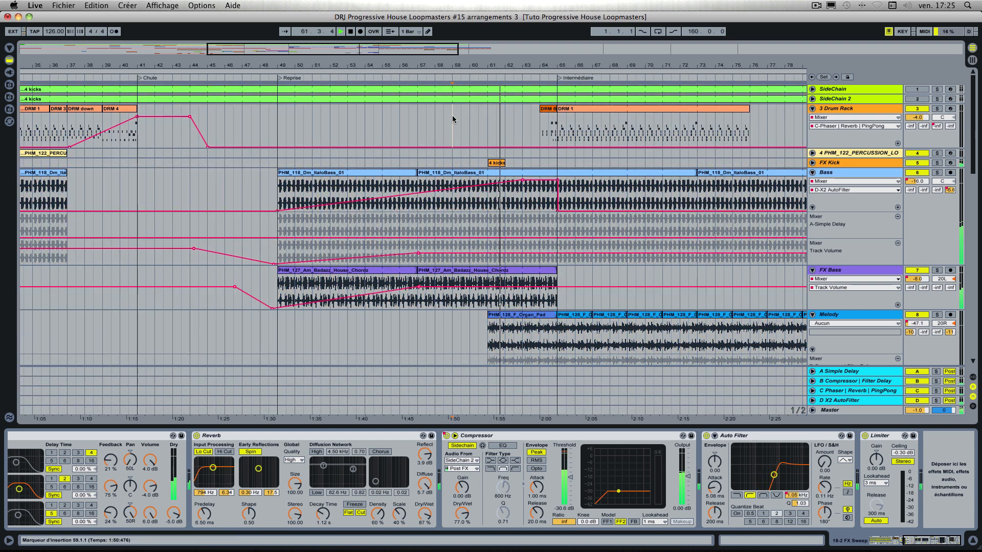
scroll(483, 120, down, 15)
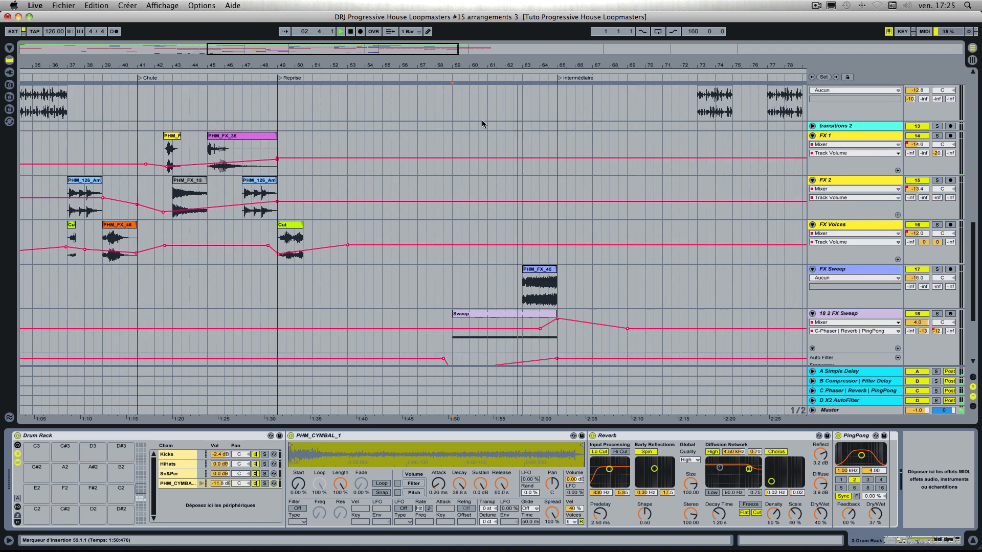
scroll(482, 119, up, 12)
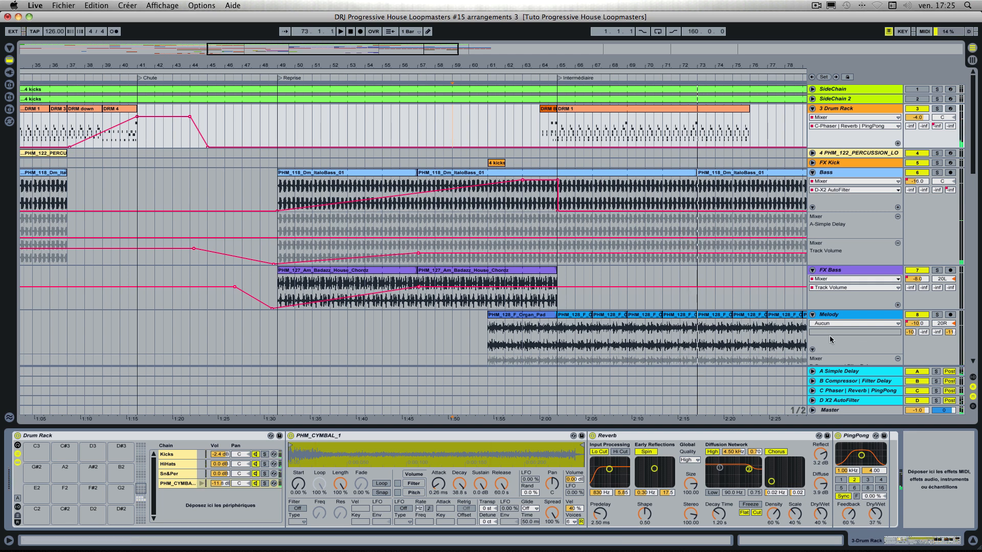
Review the clips and automation on all tracks from Chute through Reprise and Intermédiaire up to the break down.
scroll(834, 335, down, 5)
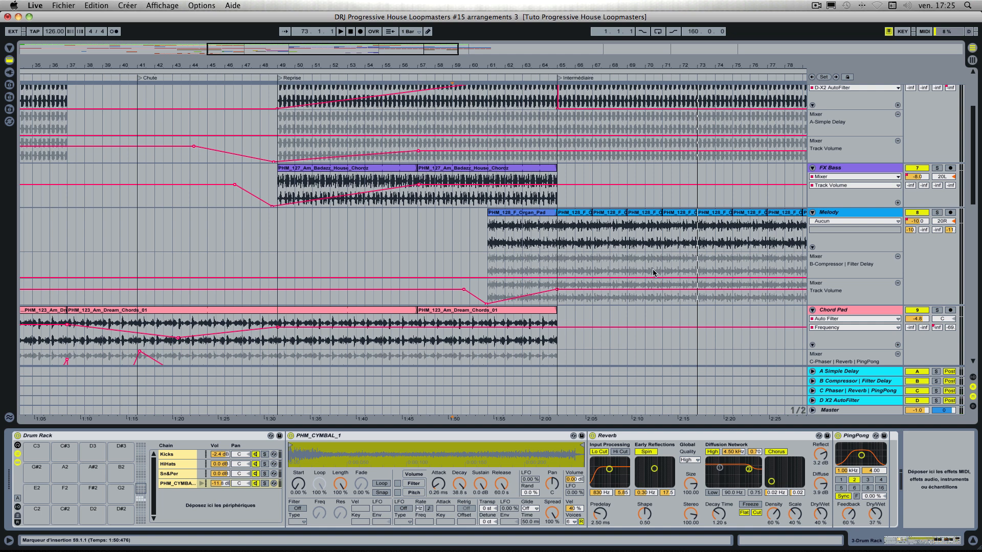
scroll(653, 273, down, 5)
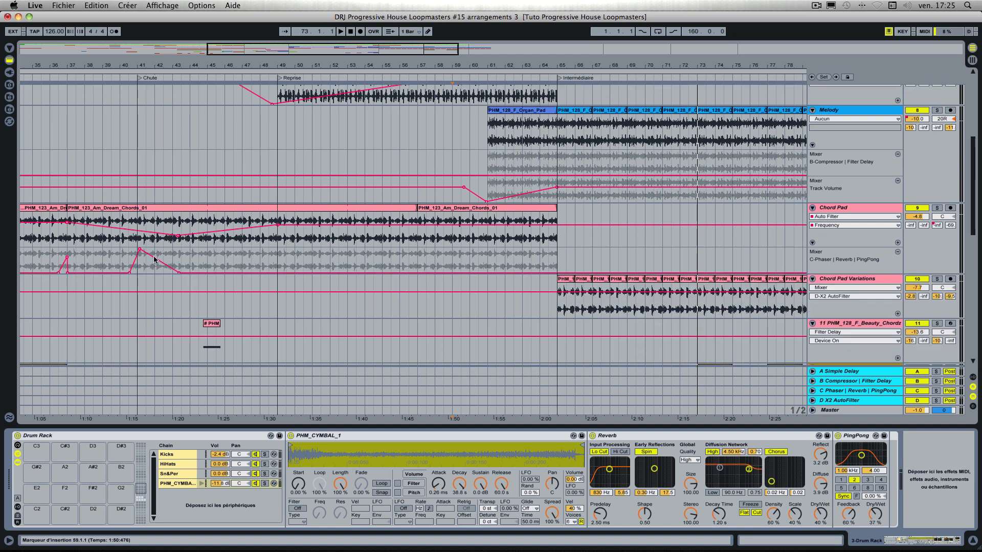
scroll(473, 211, down, 10)
scroll(473, 215, left, 3)
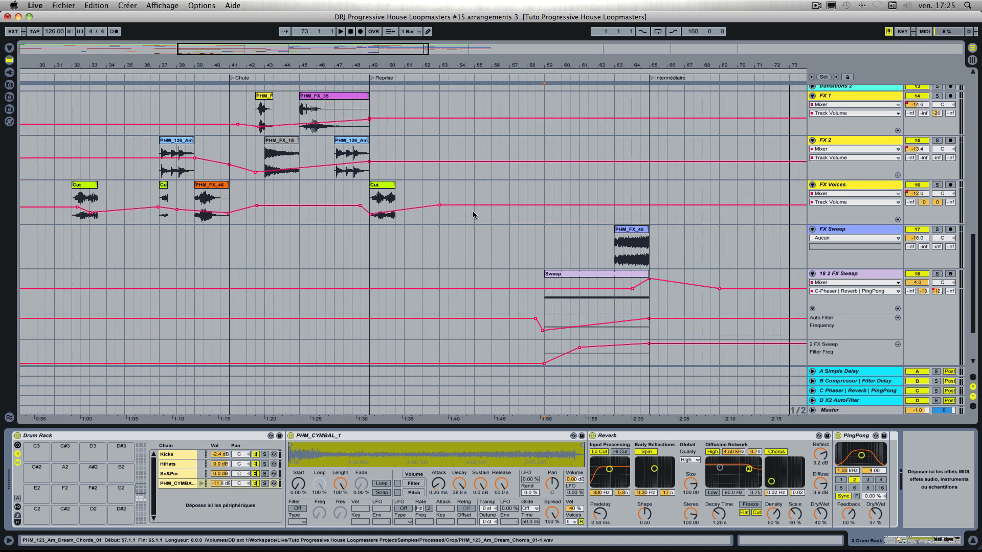
scroll(473, 214, down, 5)
scroll(473, 215, left, 3)
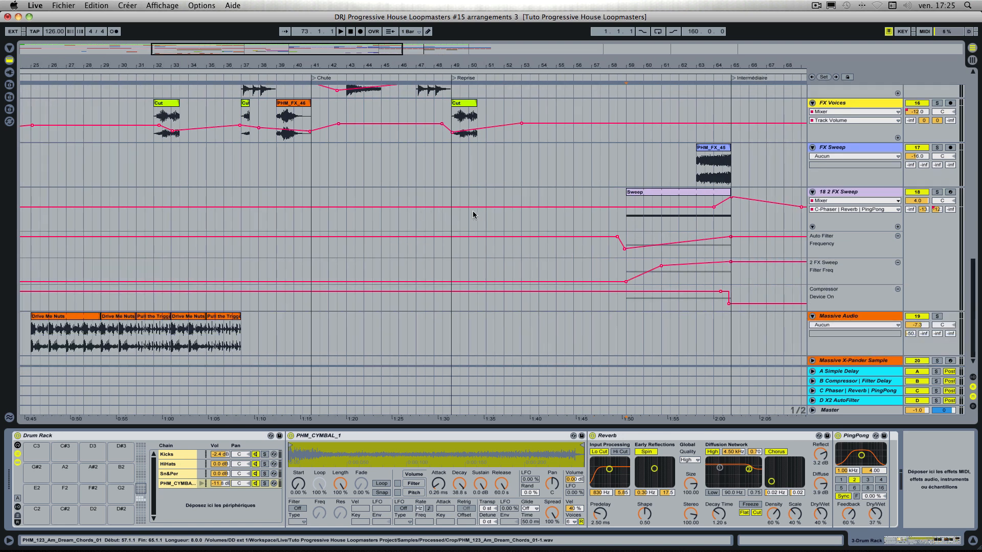
scroll(473, 213, right, 12)
scroll(473, 214, up, 15)
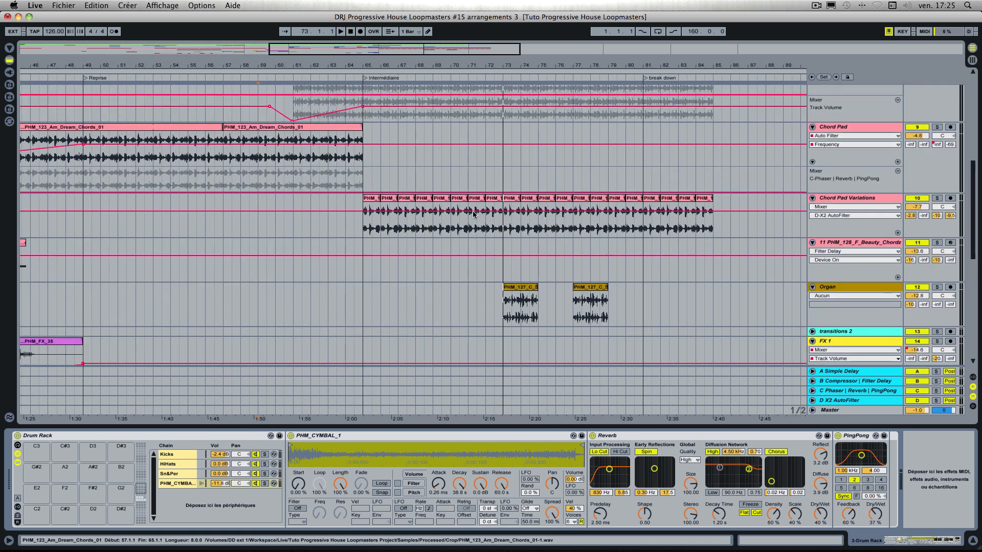
scroll(473, 214, right, 4)
scroll(473, 214, up, 10)
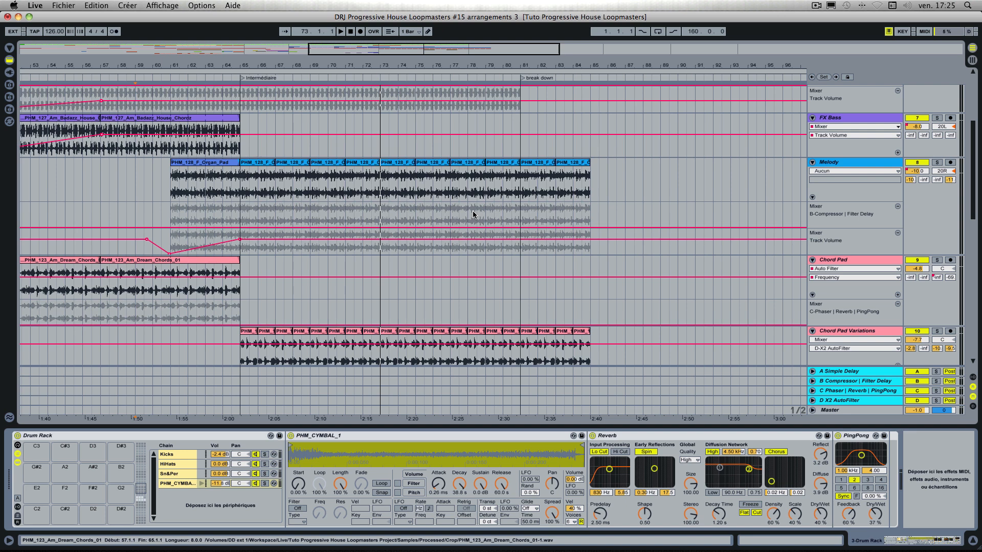
scroll(474, 215, left, 1)
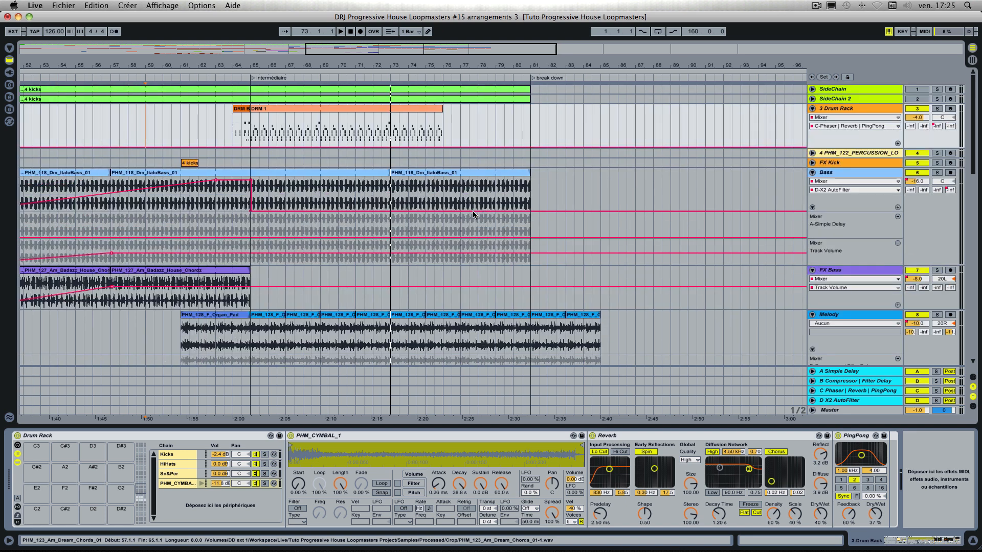
Examine how the Drum Rack, Bass, Melody and FX tracks hand over between Chute, Reprise and the Sweep transition.
scroll(491, 229, left, 12)
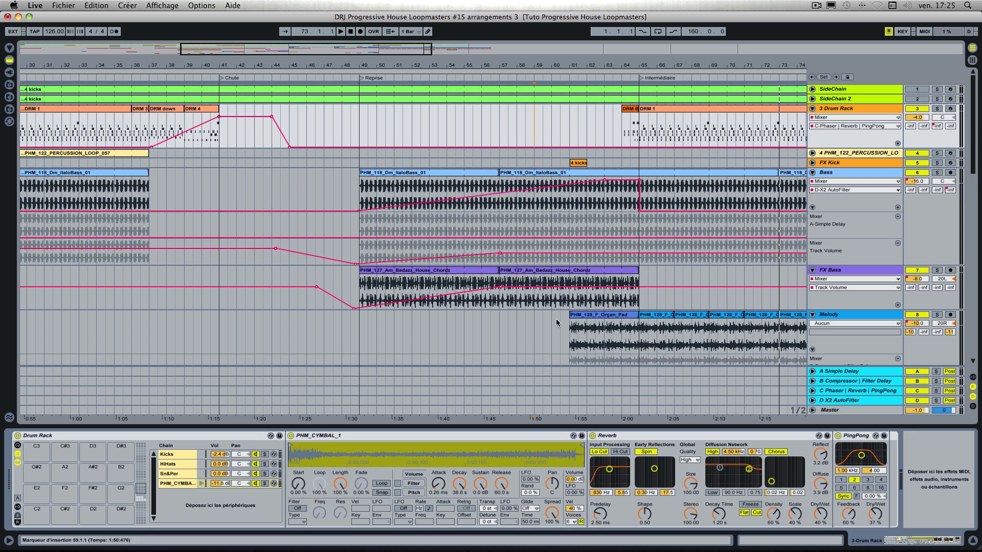
scroll(617, 324, down, 2)
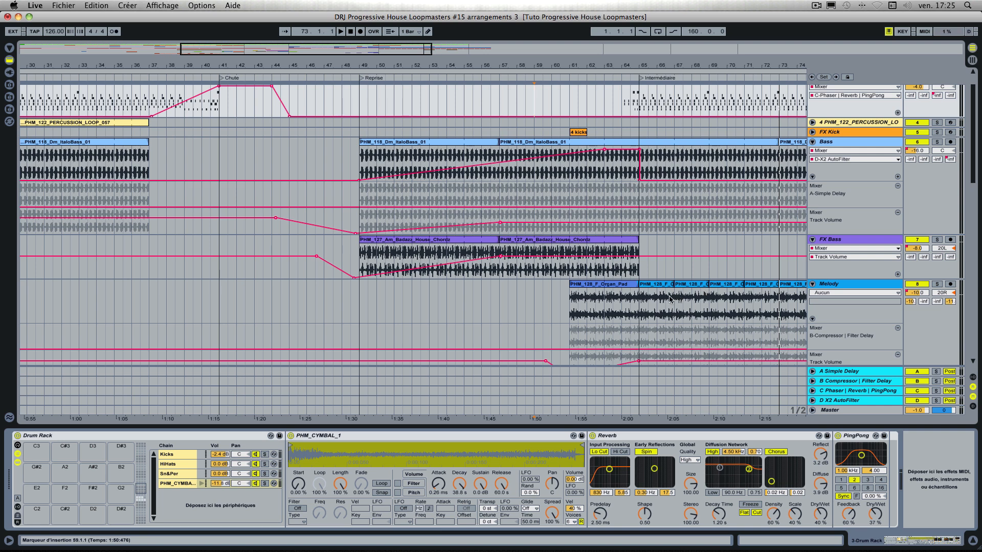
scroll(669, 301, up, 2)
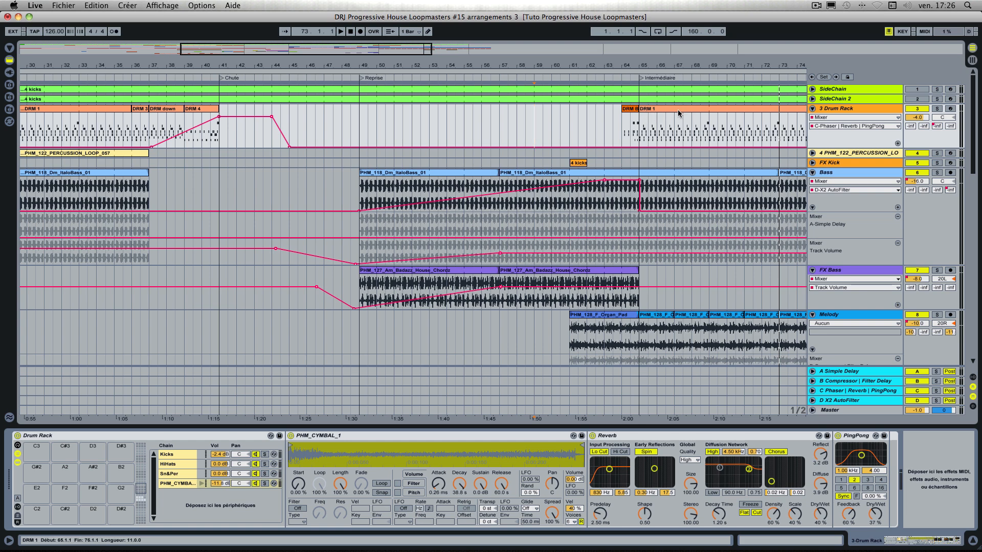
scroll(677, 113, down, 10)
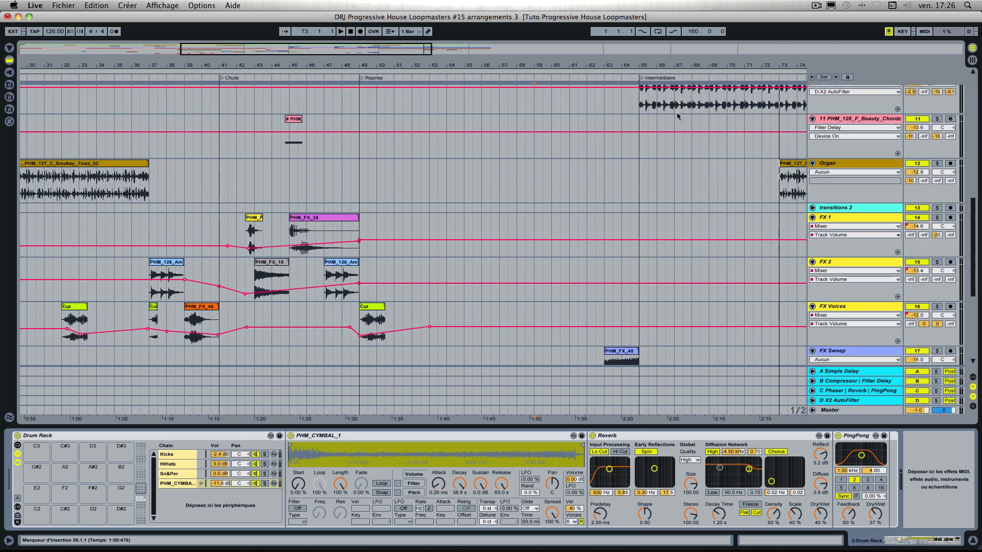
scroll(268, 196, up, 10)
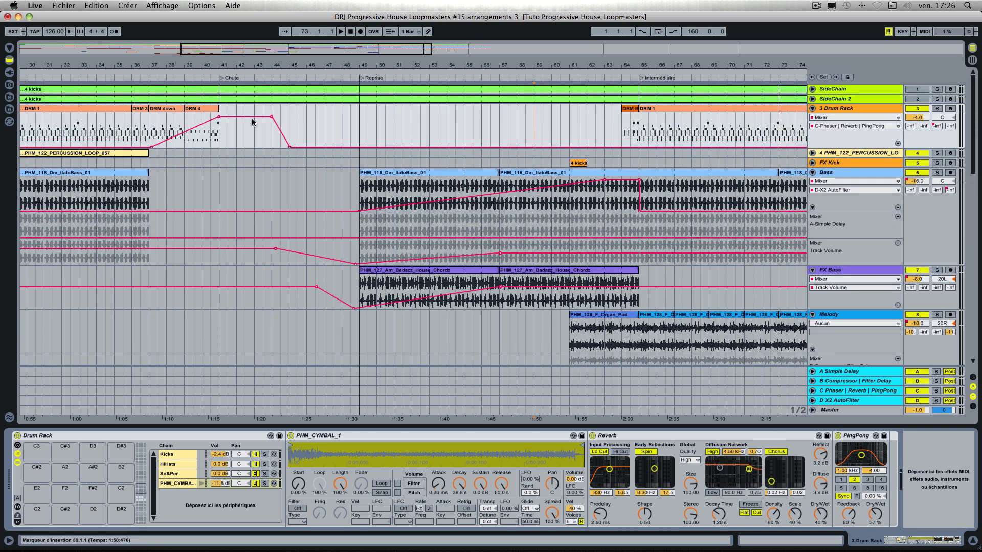
scroll(255, 122, down, 10)
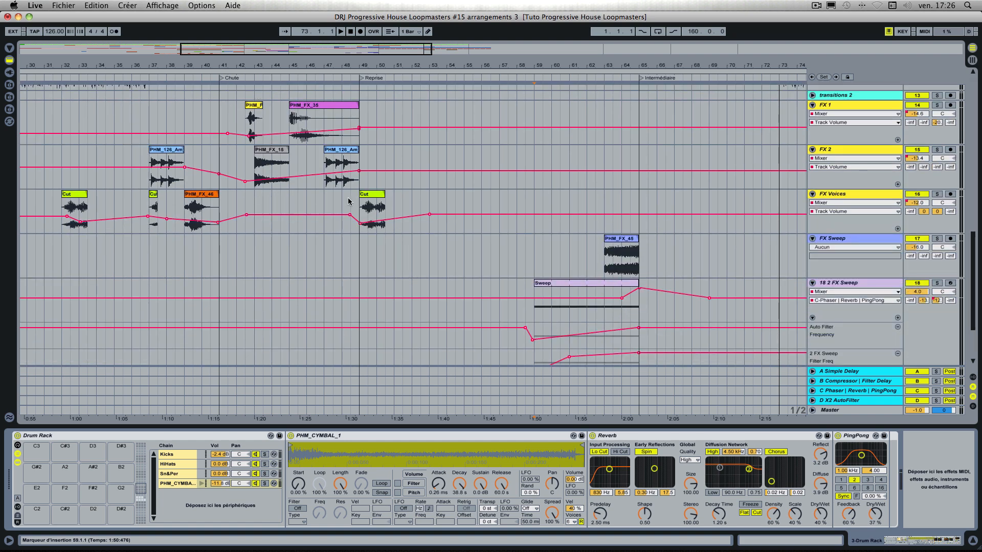
scroll(395, 193, up, 10)
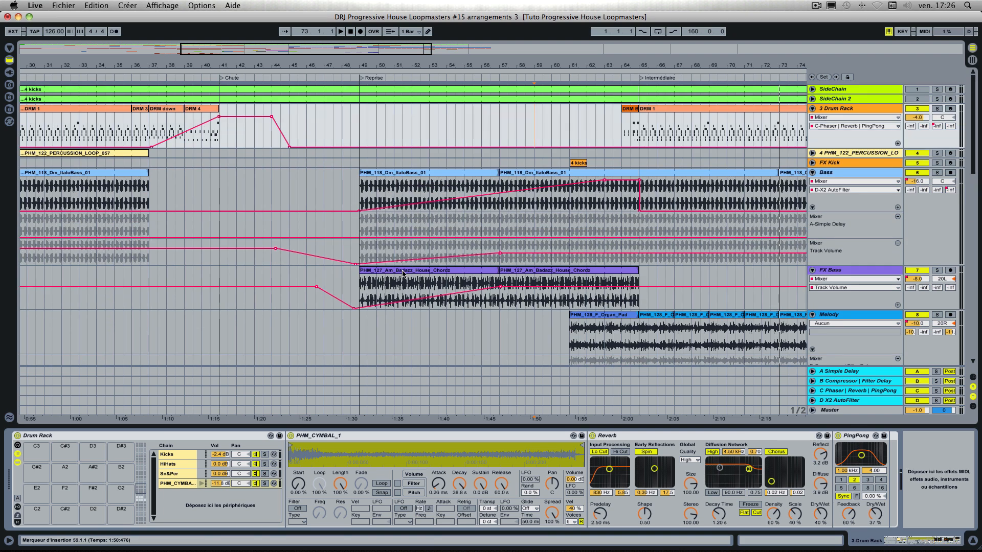
scroll(444, 283, down, 3)
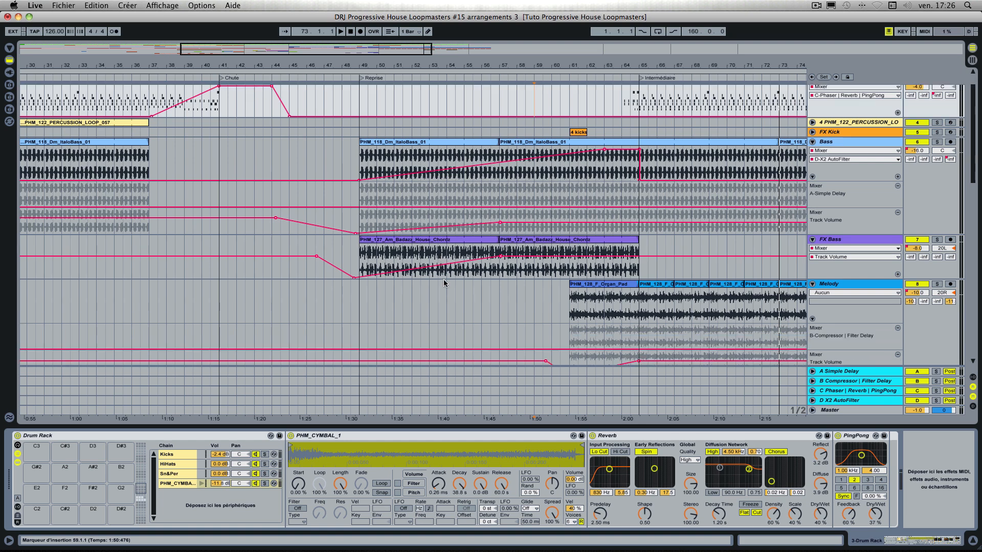
scroll(444, 282, down, 10)
scroll(444, 283, right, 5)
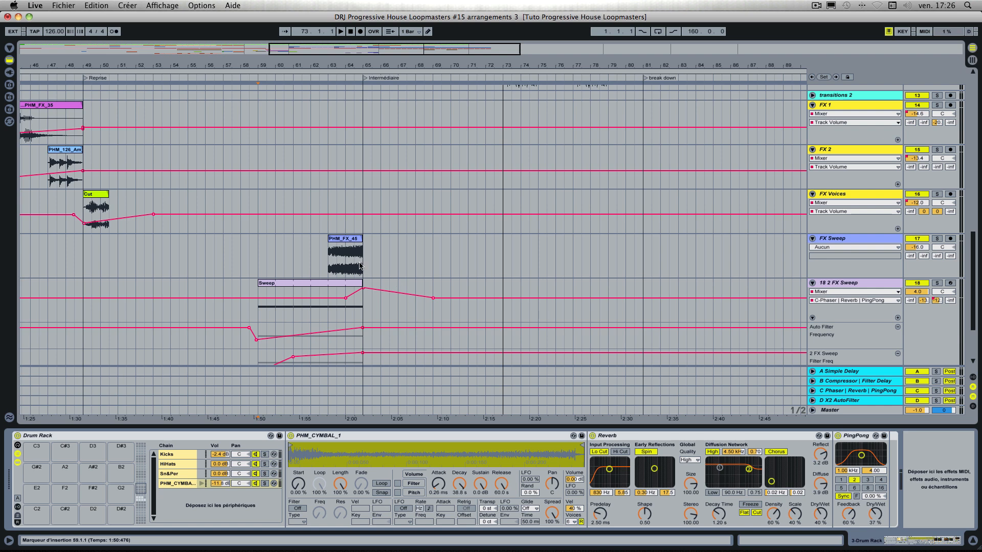
scroll(402, 288, up, 10)
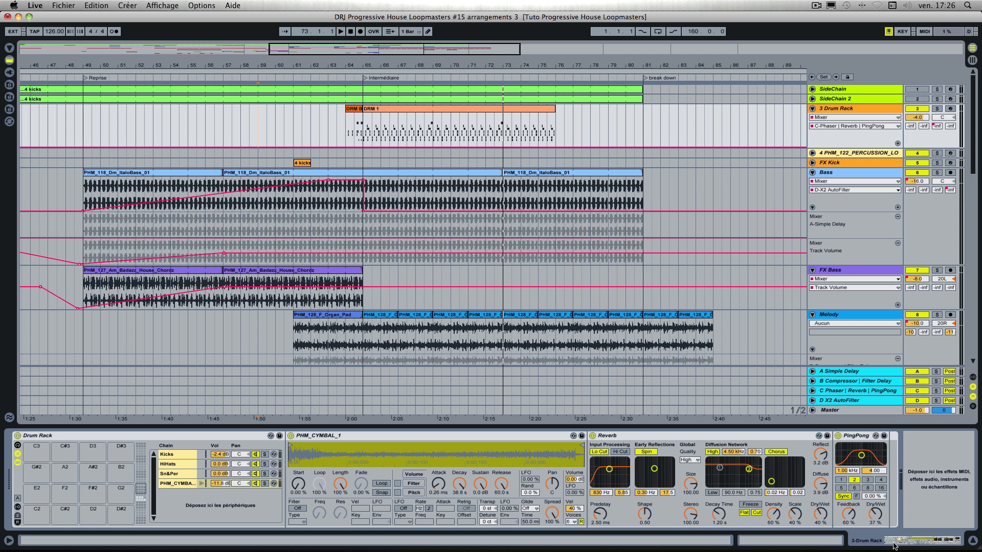
Hide the device view to enlarge the arrangement and return the playback position to 1.1.1 at the Intro.
click(973, 541)
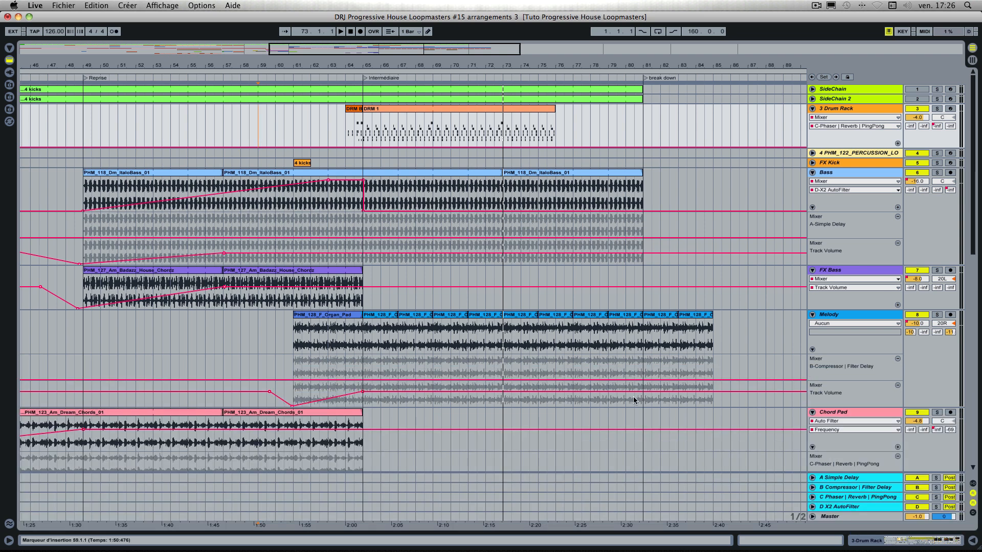
scroll(632, 395, left, 10)
scroll(632, 397, left, 10)
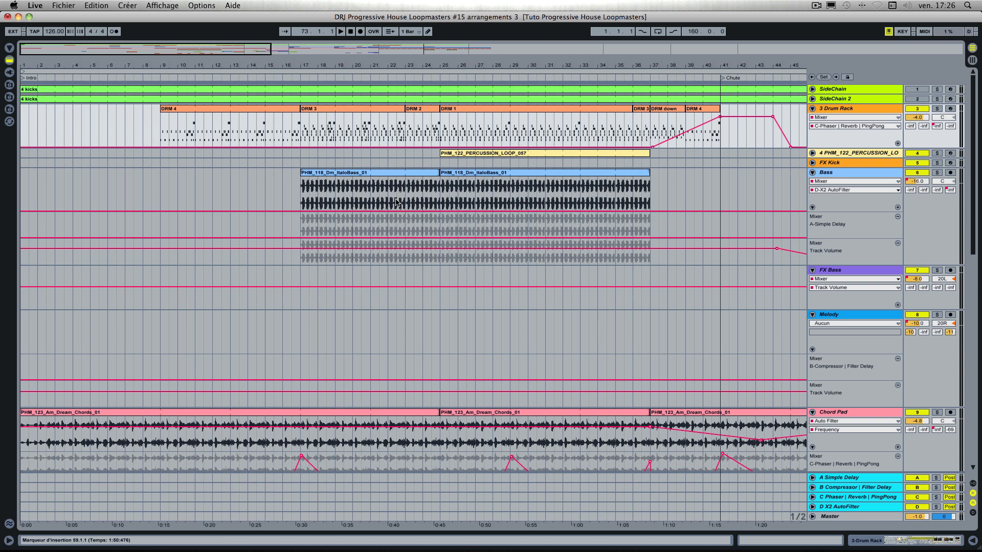
click(351, 32)
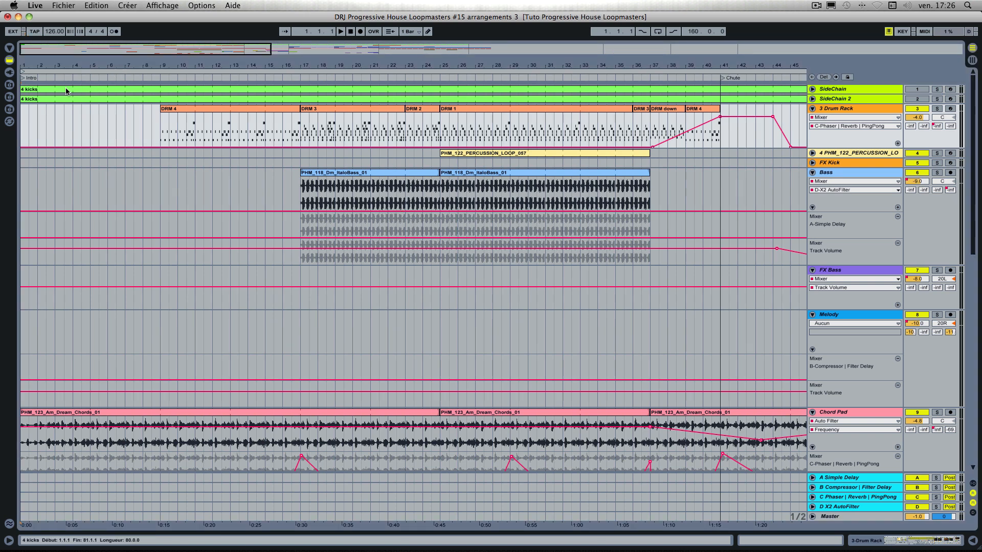
scroll(343, 148, right, 5)
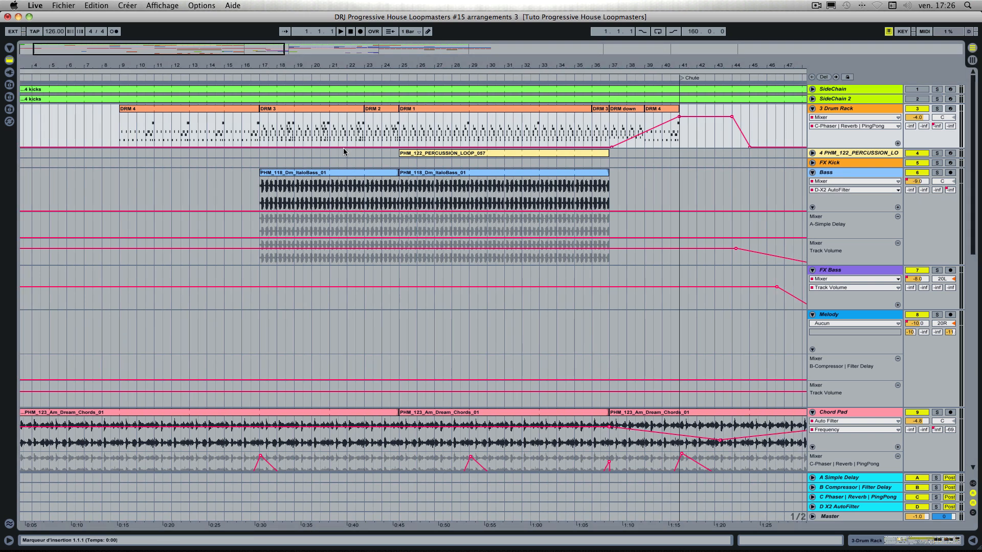